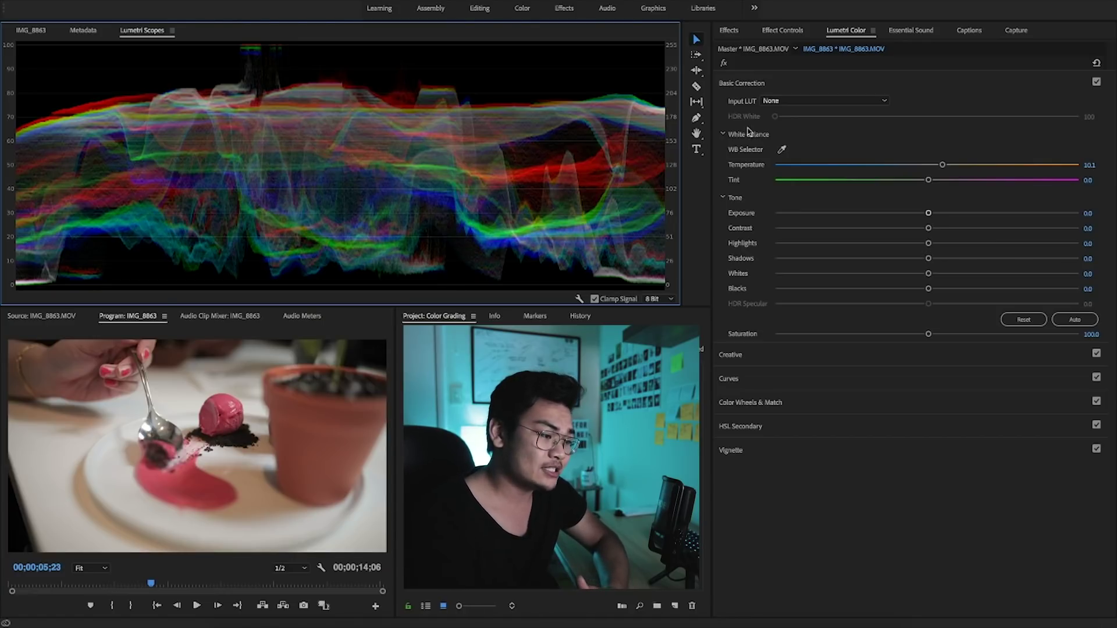
Try extreme temperature and tint values on the clip, ending at temperature 1.0 and tint 1.3.
left_click_drag(944, 167, 1072, 178)
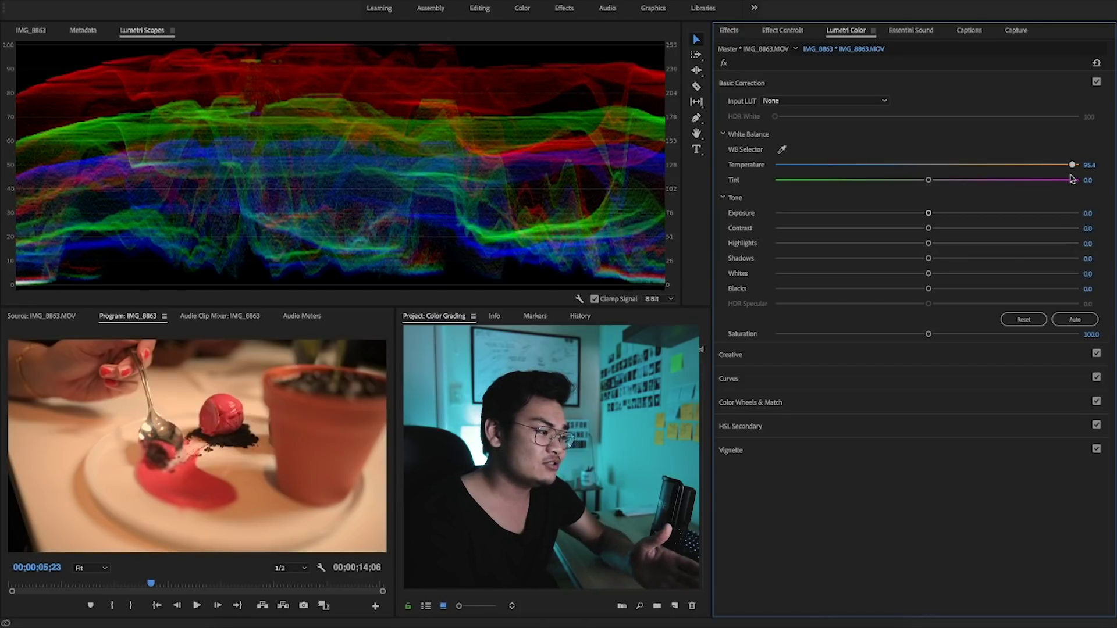
left_click_drag(1073, 179, 773, 176)
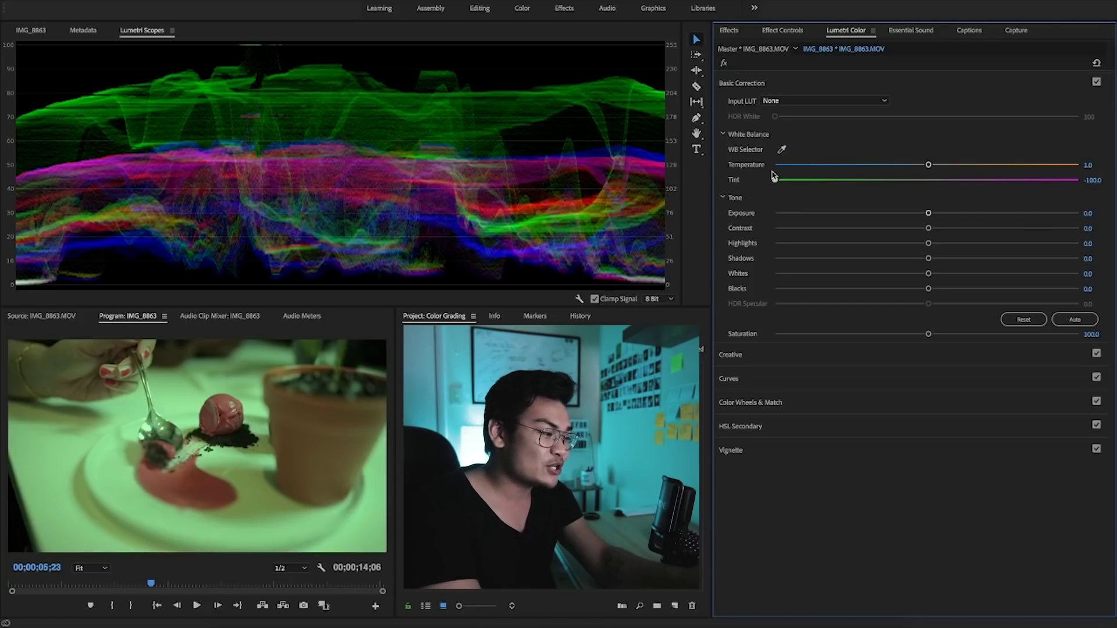
left_click_drag(773, 176, 776, 176)
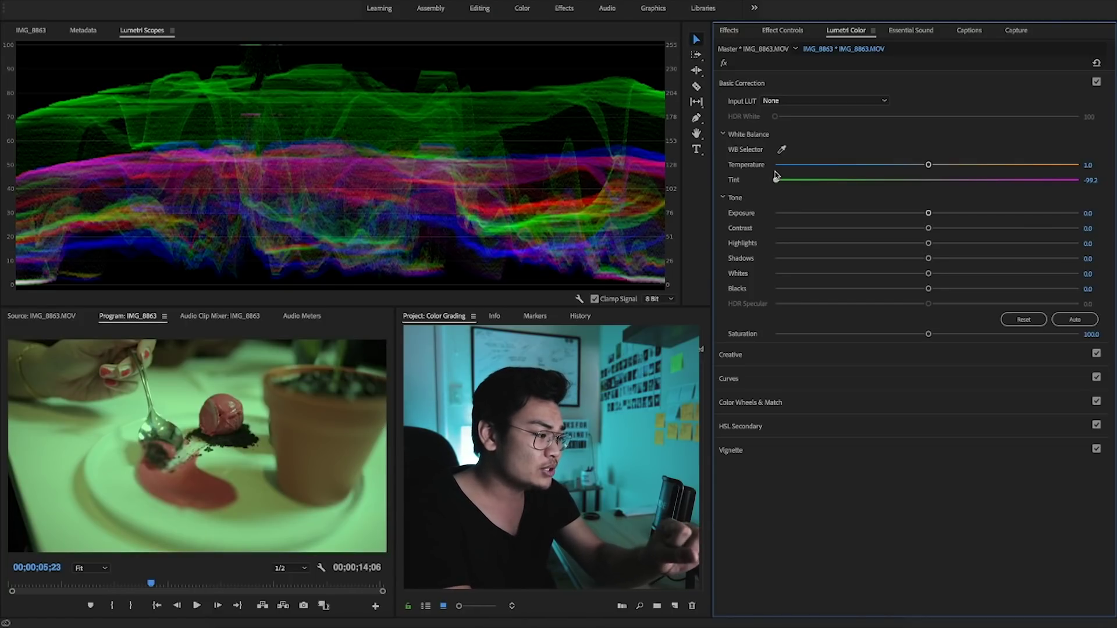
left_click_drag(776, 176, 929, 194)
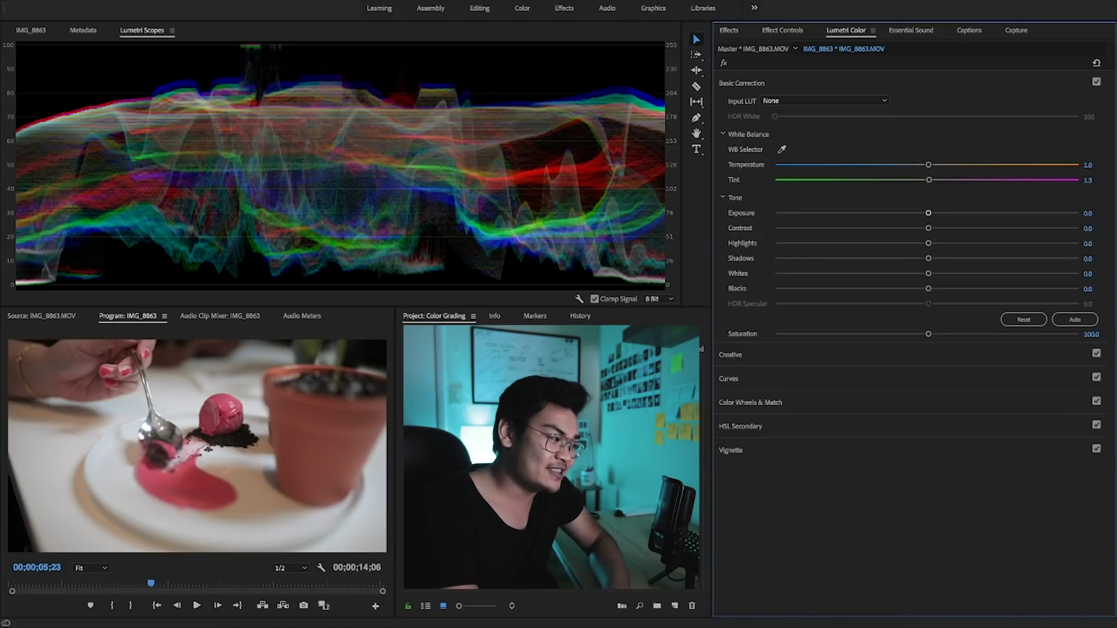
Show the IMG_8863 sequence timeline, and place a second copy of IMG_8863.MOV after the existing clip before deleting that copy.
left_click(26, 32)
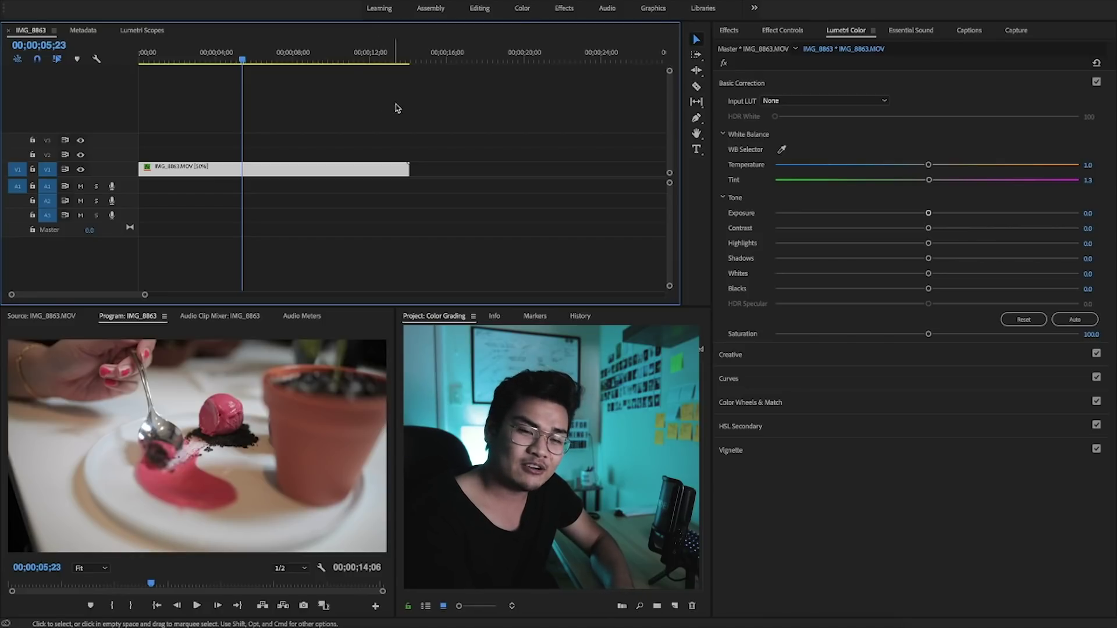
left_click(840, 34)
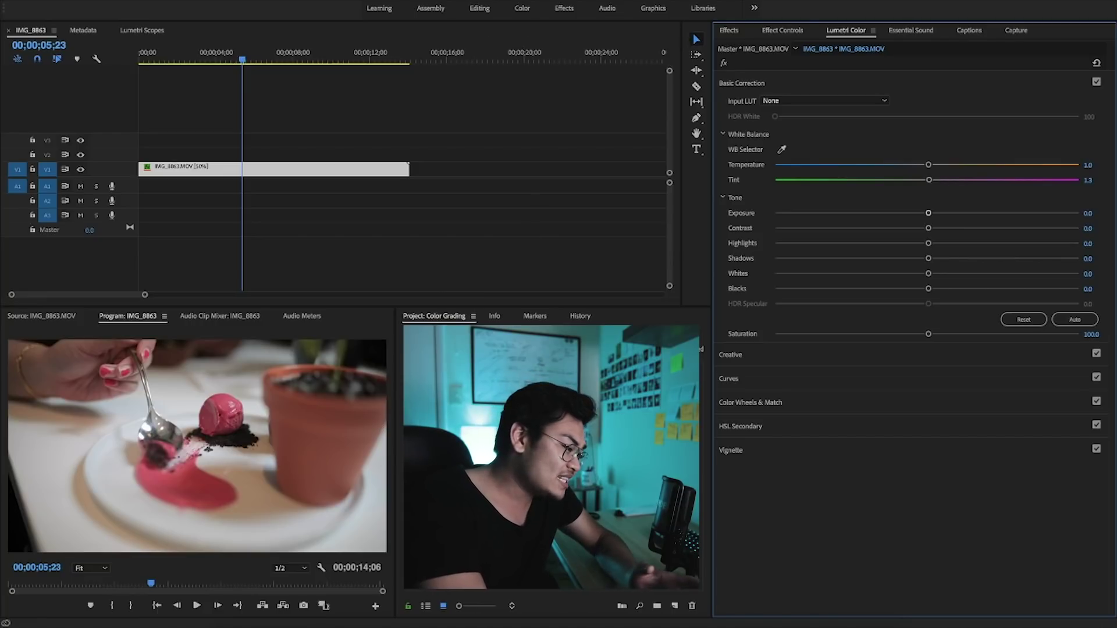
left_click_drag(547, 454, 544, 177)
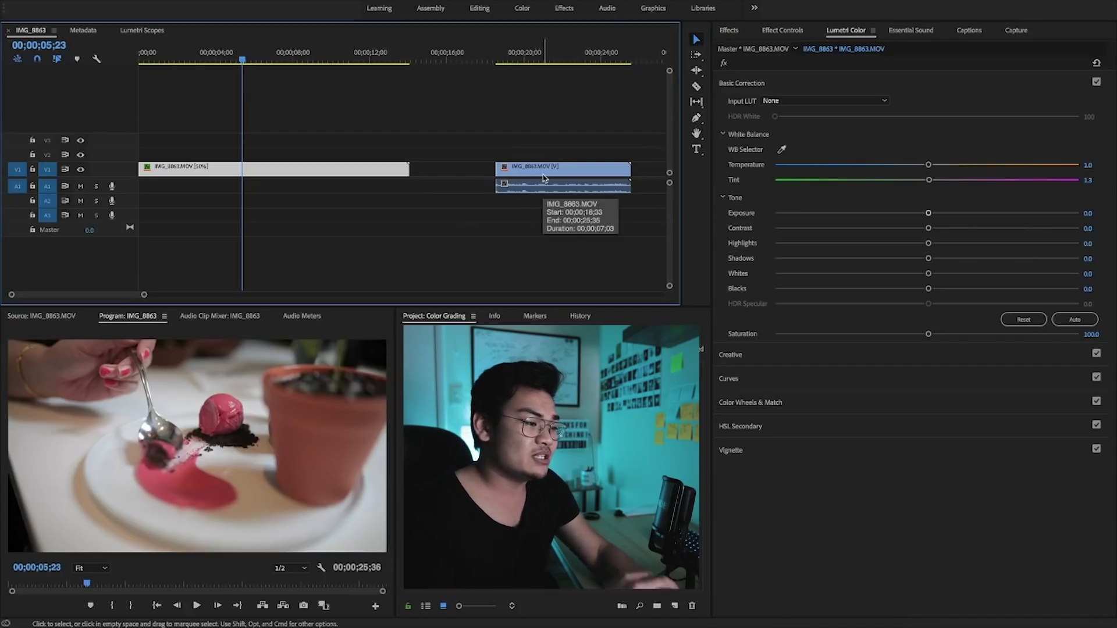
key("Delete")
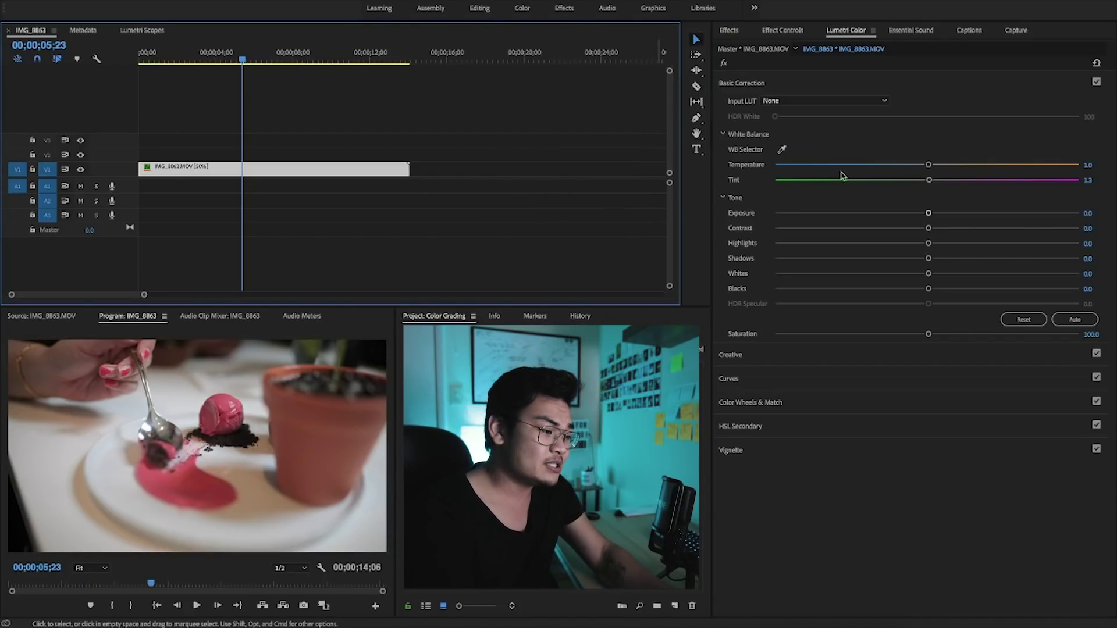
Switch the color correction to the master clip IMG_8863.MOV and raise its exposure to 4.7.
left_click(751, 51)
left_click_drag(928, 217, 1069, 214)
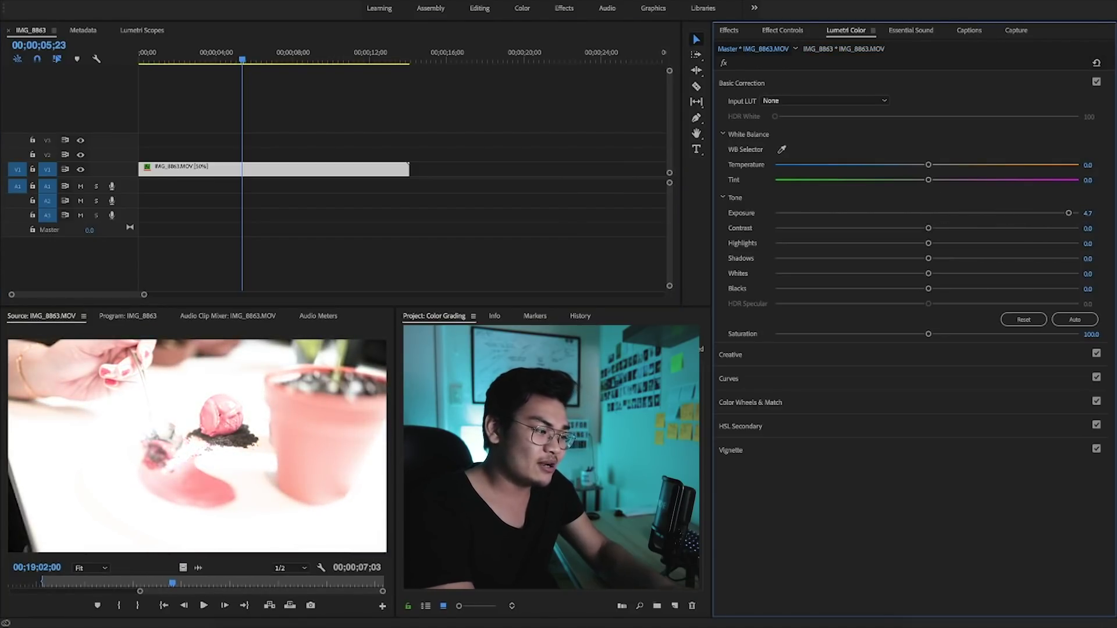
left_click(556, 247)
Preview a fresh copy of IMG_8863.MOV at 00;00;20;07 after the existing timeline clip, and delete the copy.
left_click_drag(640, 553, 505, 169)
left_click(527, 58)
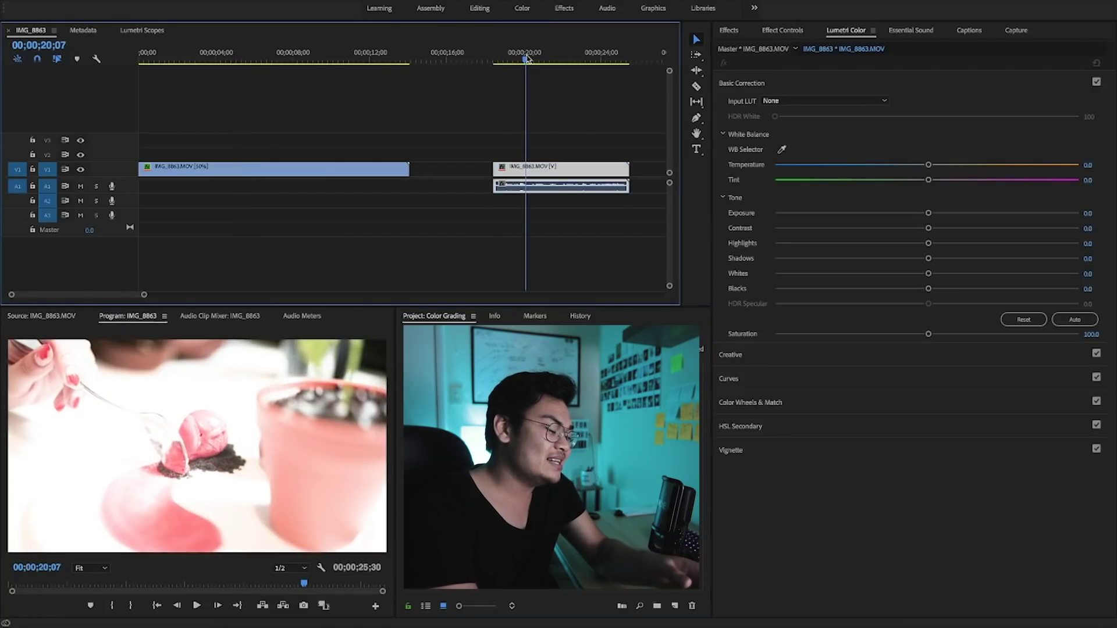
key("Delete")
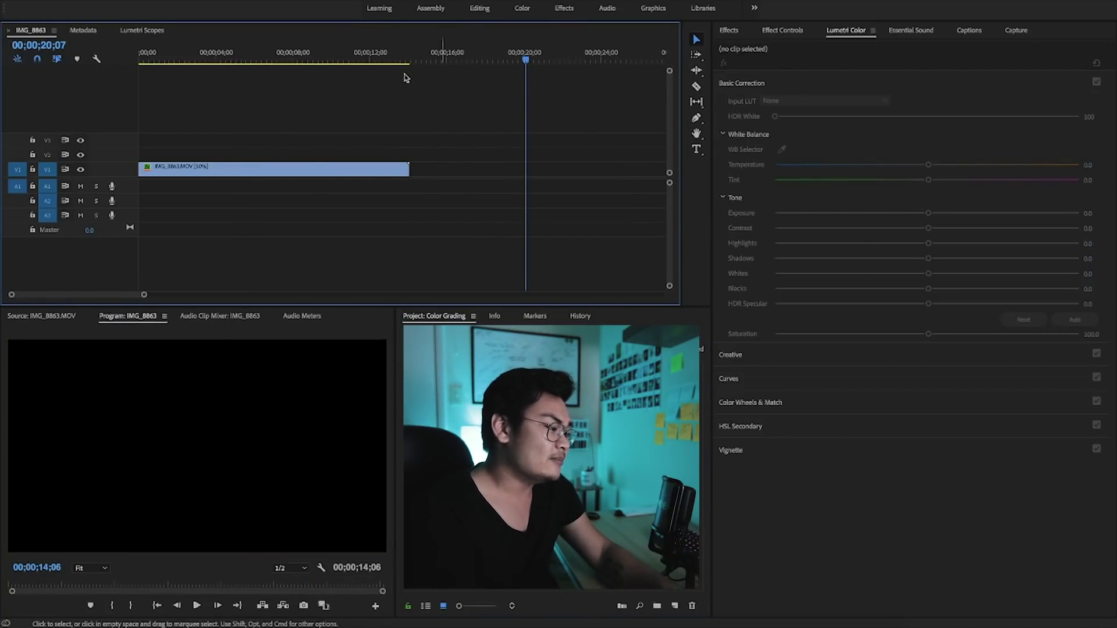
Raise only the sequence clip's exposure to 2.1, and compare it with a temporary copy of IMG_8863.MOV previewed at 00;00;19;53.
left_click(317, 56)
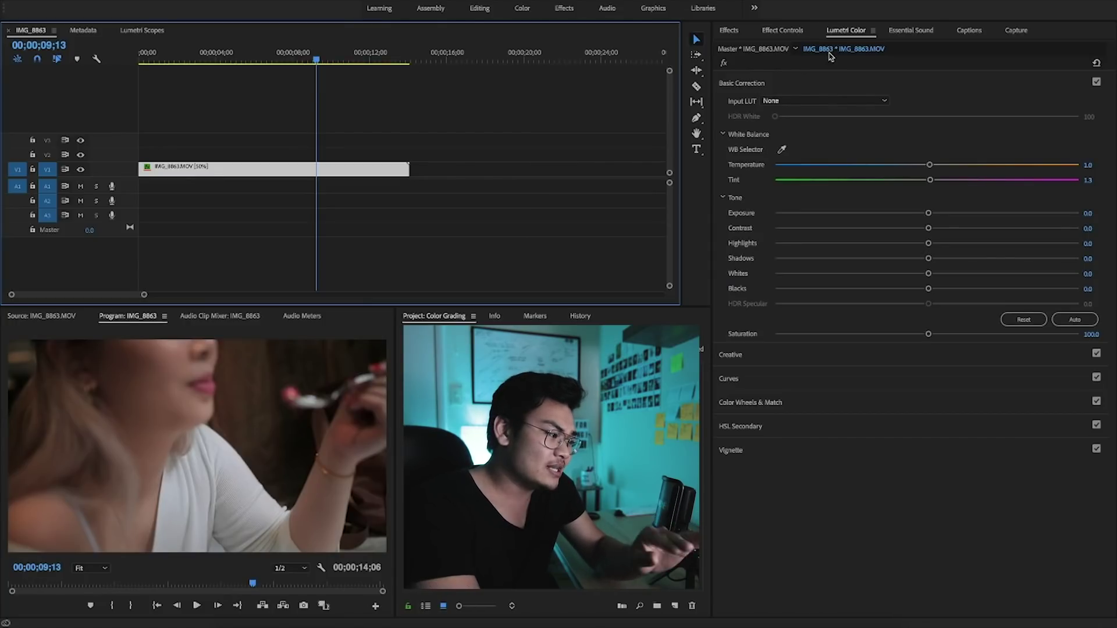
left_click_drag(929, 213, 990, 213)
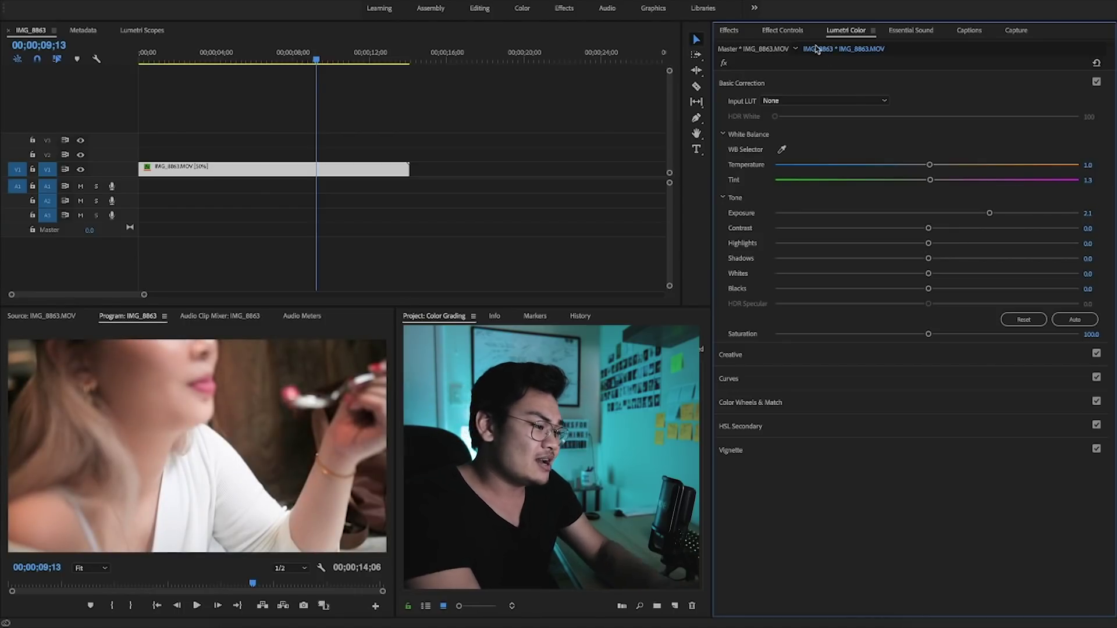
left_click_drag(553, 465, 489, 169)
left_click_drag(490, 54, 524, 54)
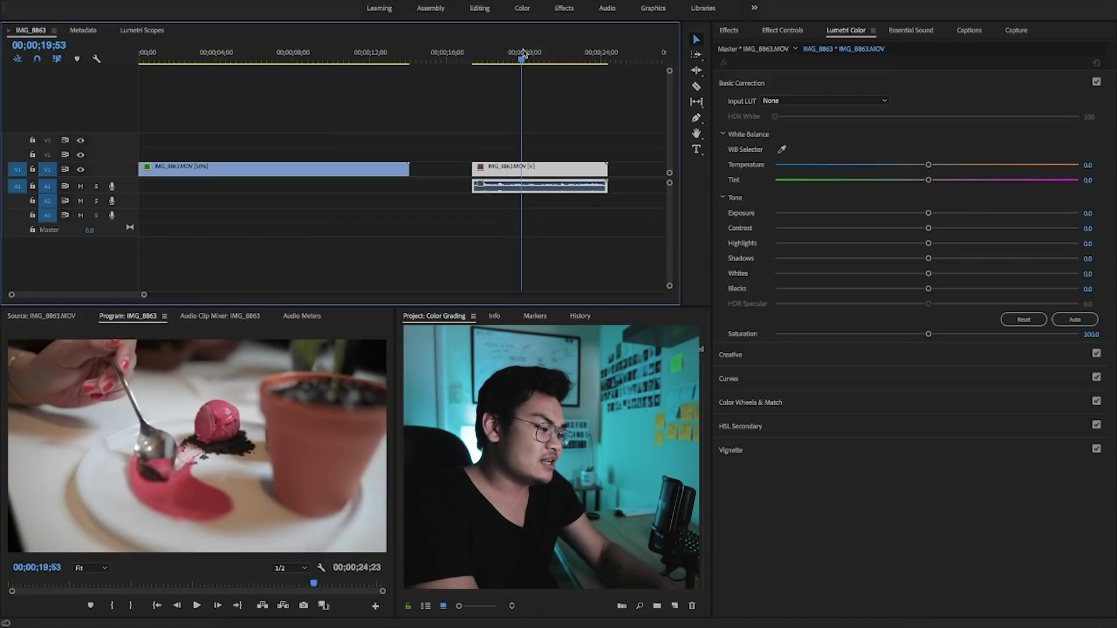
key("Delete")
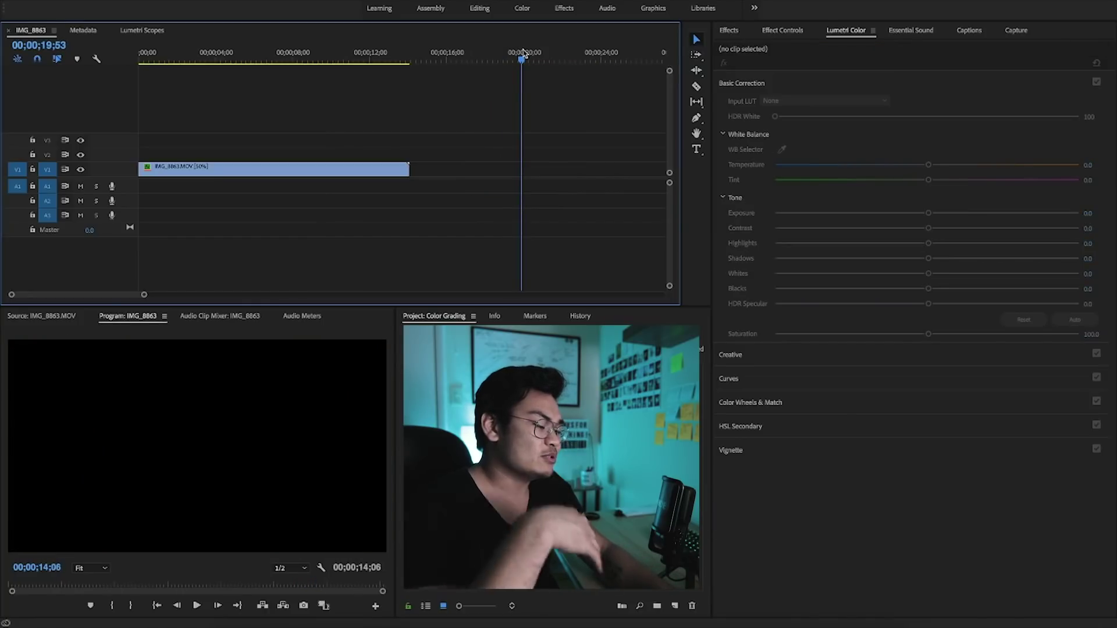
Adjust the white balance on the frame at 00;00;10;31 to temperature 0.6 and tint 0.1.
left_click(341, 54)
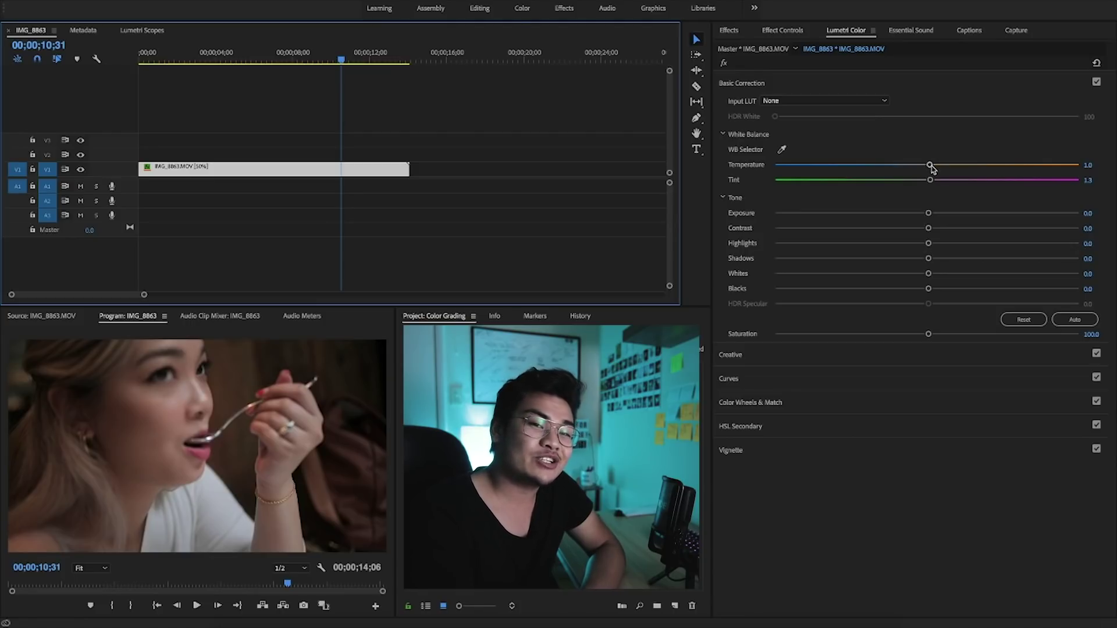
left_click_drag(930, 166, 960, 169)
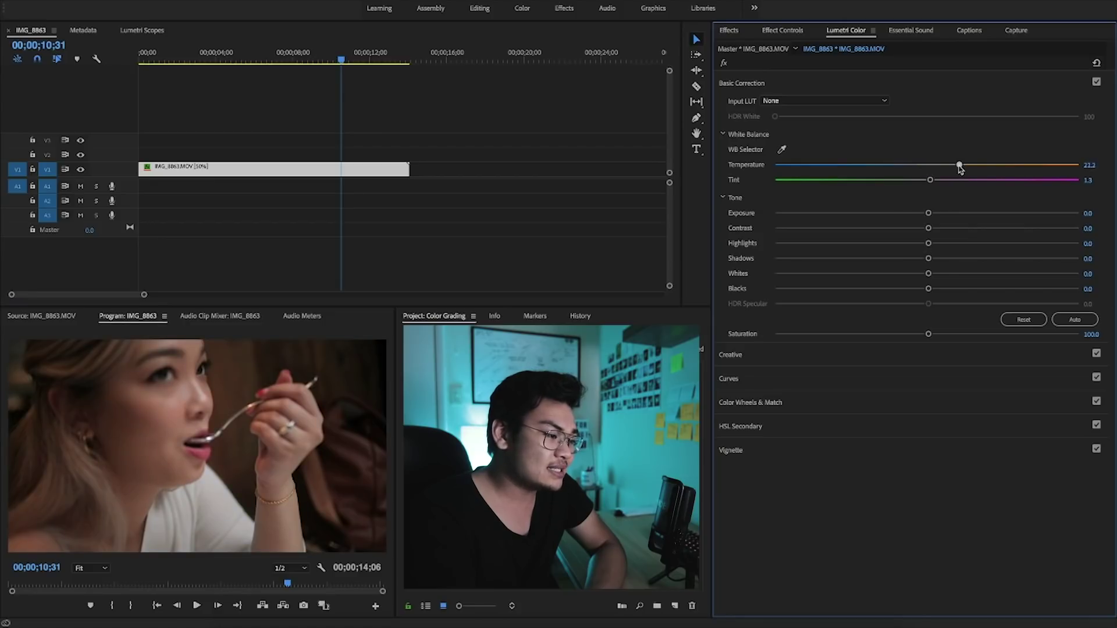
left_click(214, 491)
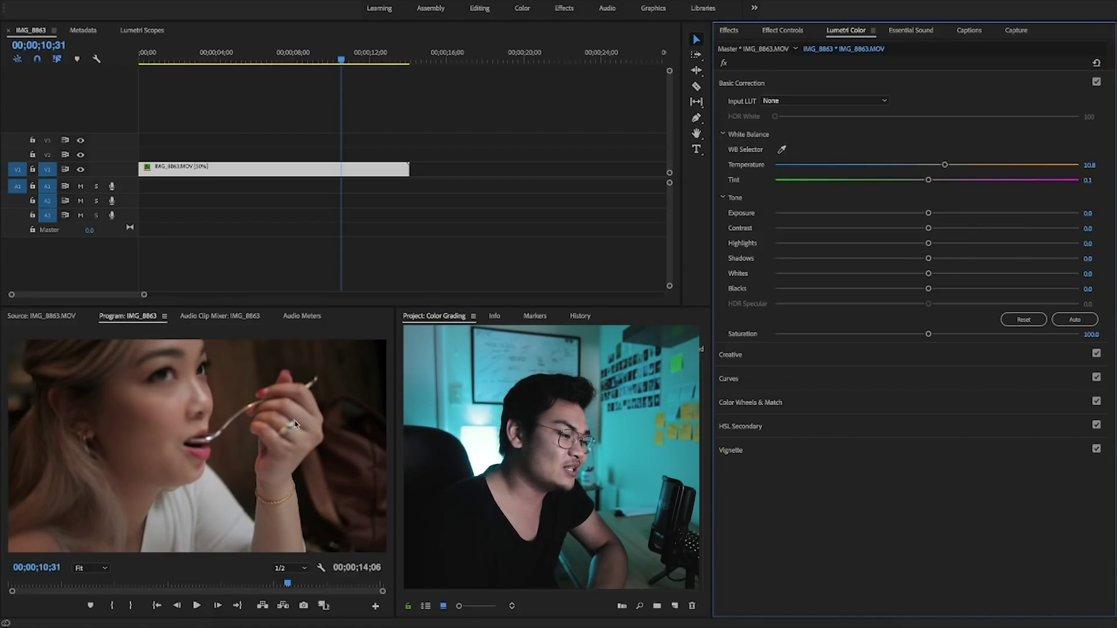
left_click_drag(950, 167, 926, 165)
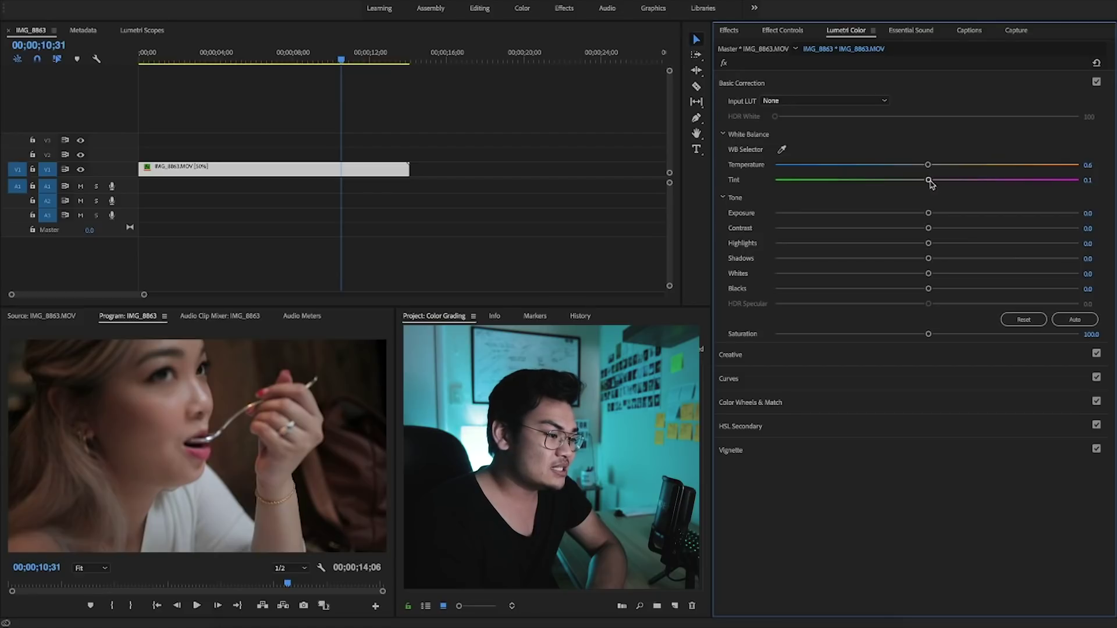
mouse_move(938, 182)
left_mouse_down()
mouse_move(996, 181)
mouse_move(905, 177)
mouse_move(960, 181)
mouse_move(929, 191)
mouse_move(933, 181)
mouse_move(912, 187)
mouse_move(939, 168)
mouse_move(930, 167)
mouse_move(935, 181)
mouse_move(922, 169)
left_mouse_up()
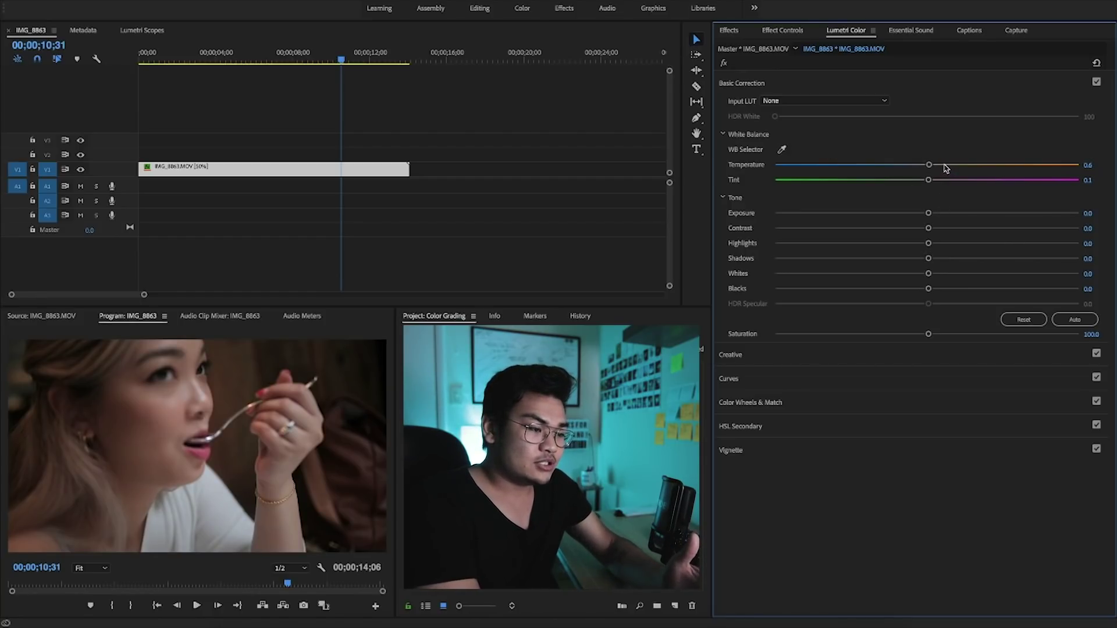
Try a strong warm look with temperature at 74.8 and the tint shifted towards green.
left_click_drag(946, 166, 1040, 174)
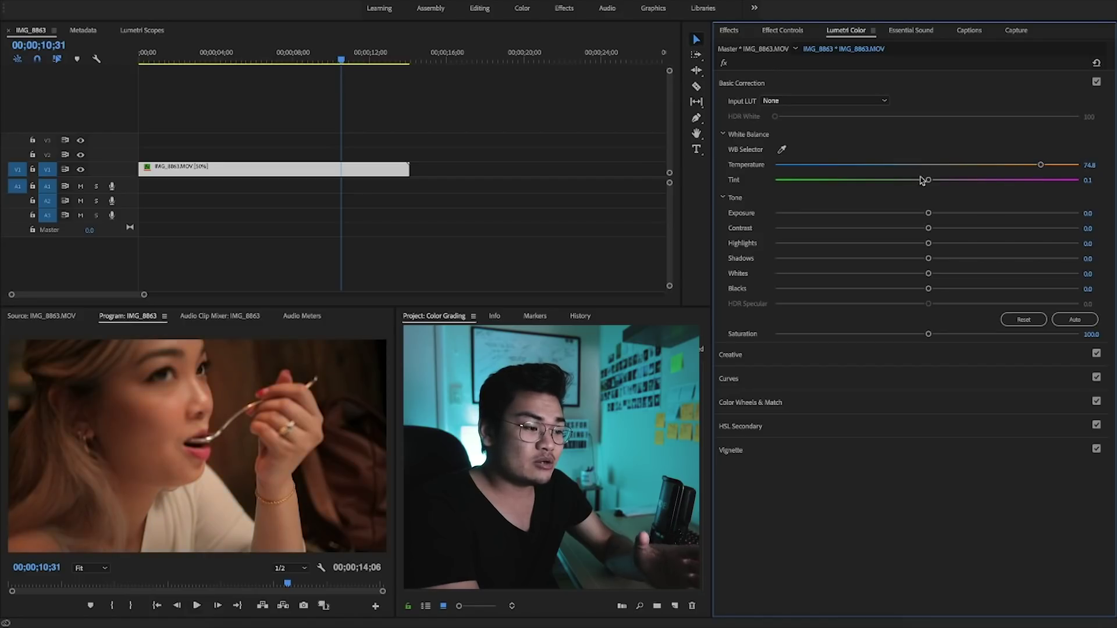
left_click_drag(929, 183, 836, 188)
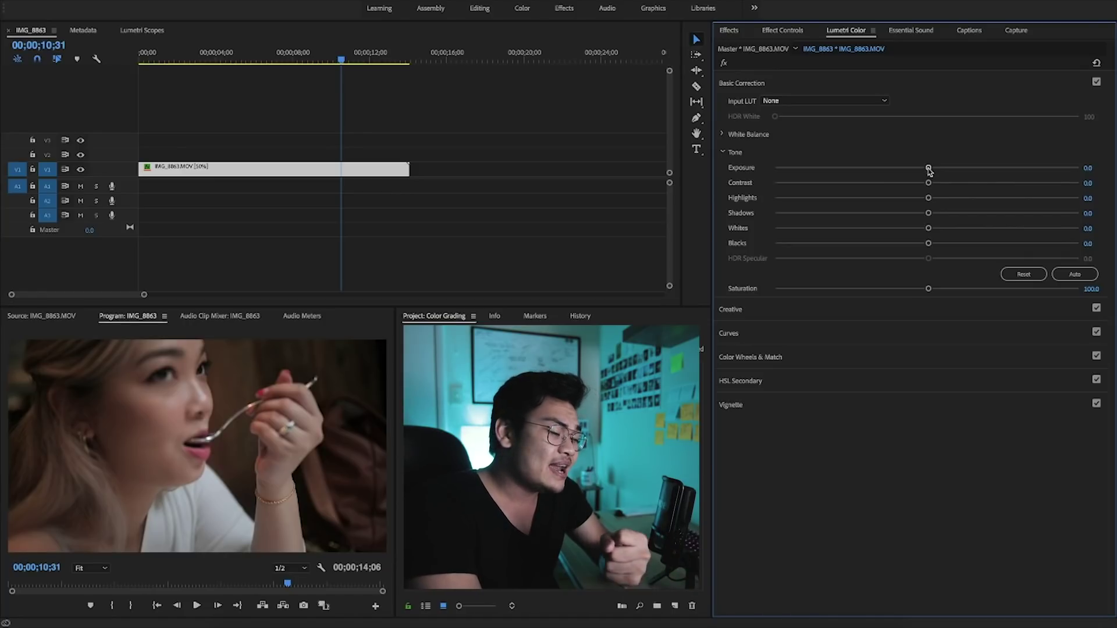
Try the clip's exposure at 1.0, reset it to 0.0, and lower the contrast to -9.8.
left_click_drag(929, 170, 967, 171)
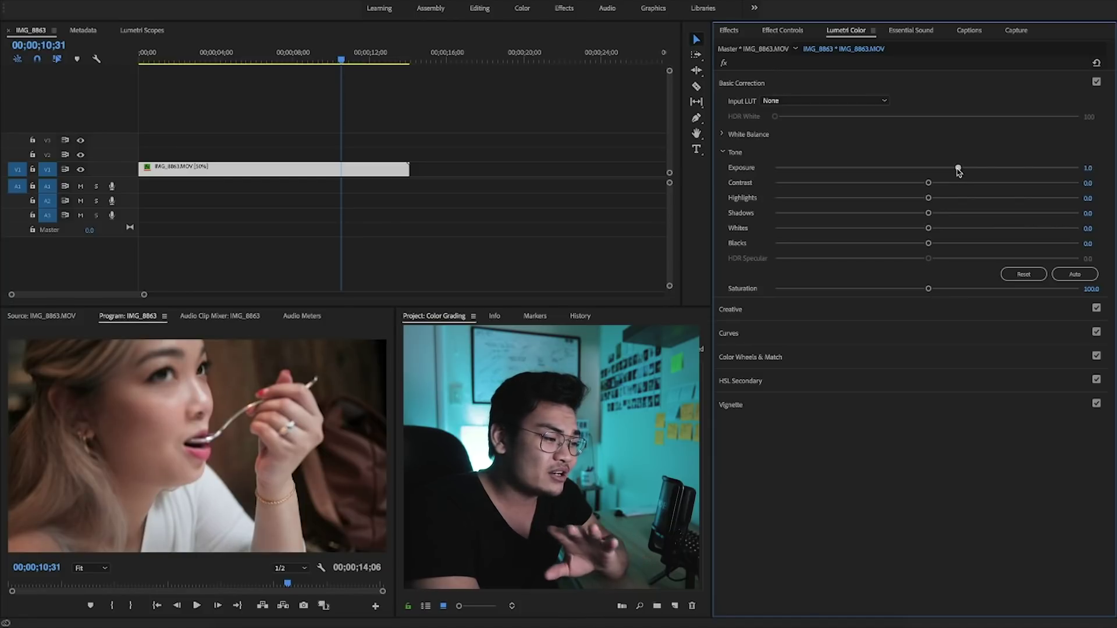
left_click_drag(959, 170, 928, 196)
double_click(942, 170)
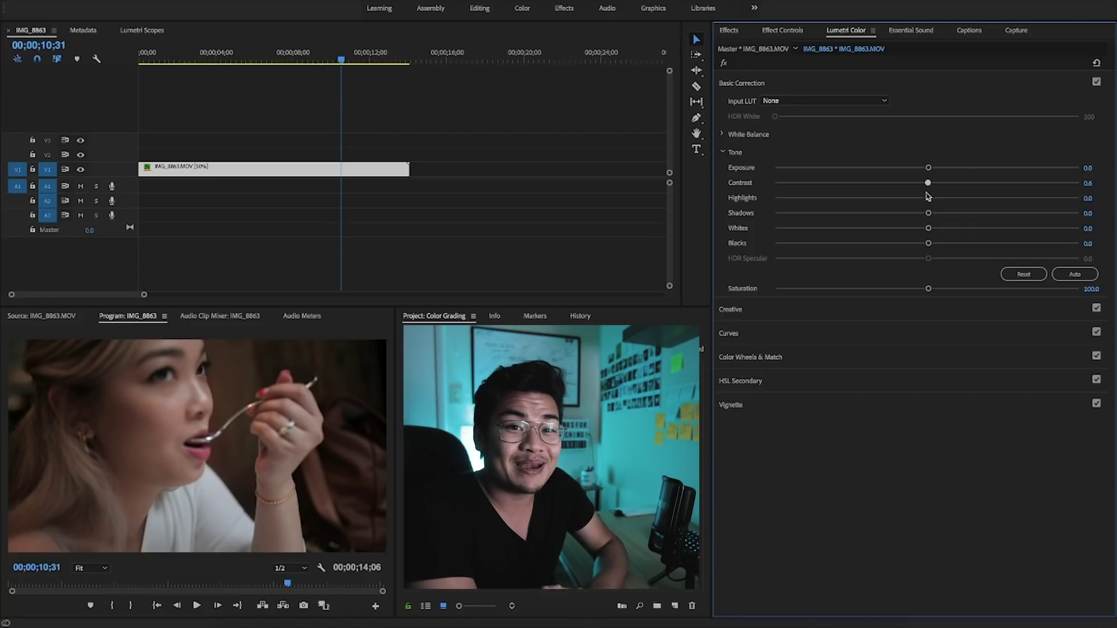
left_click_drag(928, 196, 912, 194)
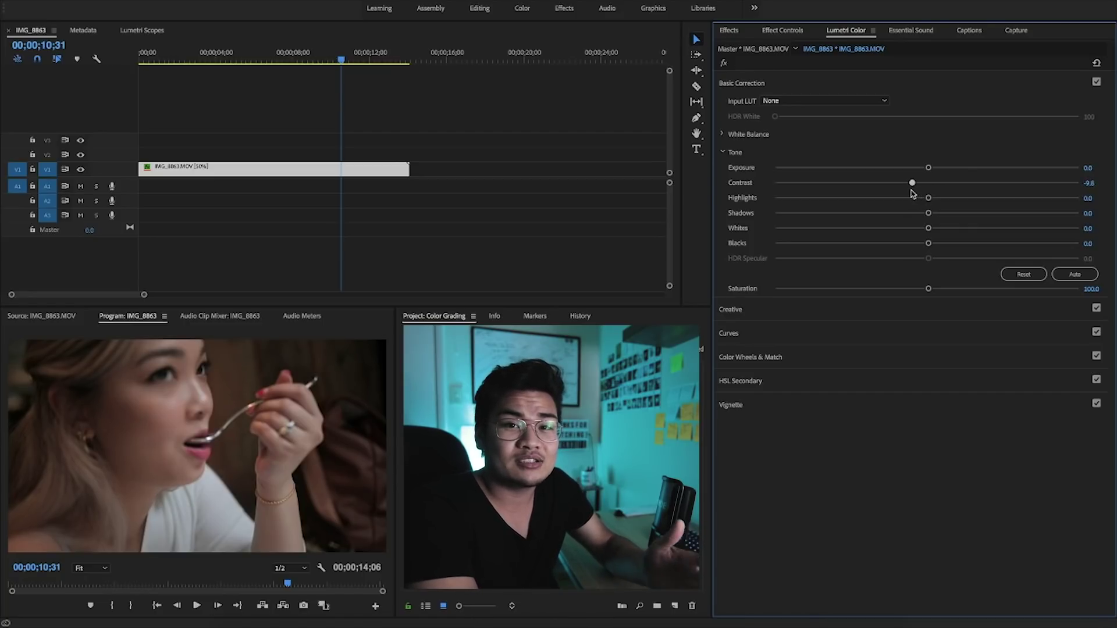
Reset the contrast and try the highlights at 33.8 and 65.6, returning them to 0.0.
left_click_drag(911, 190, 979, 201)
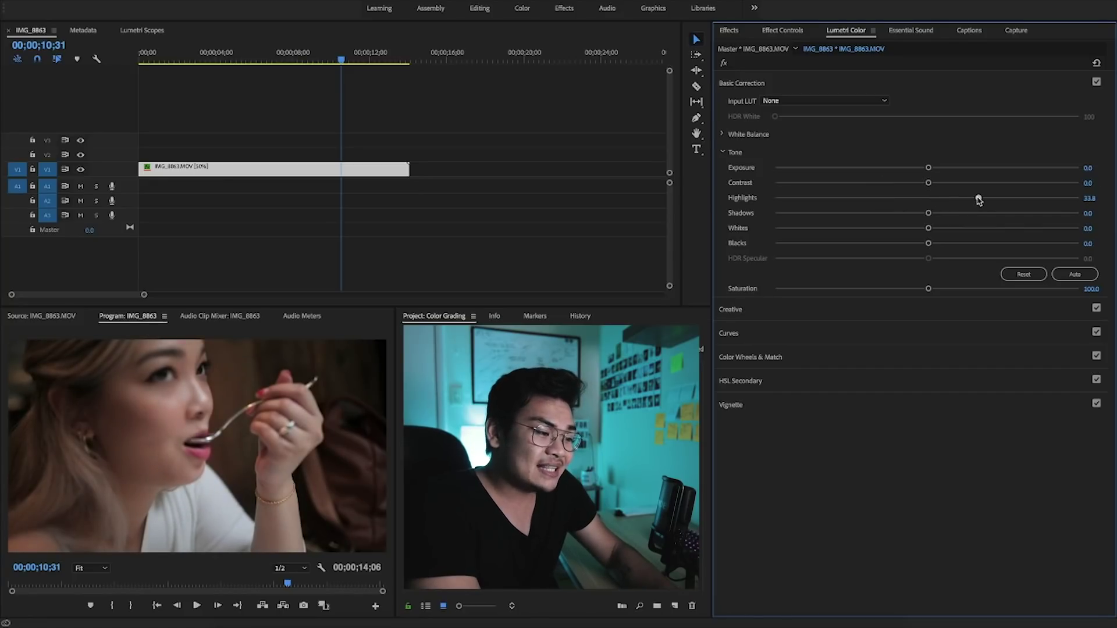
double_click(980, 200)
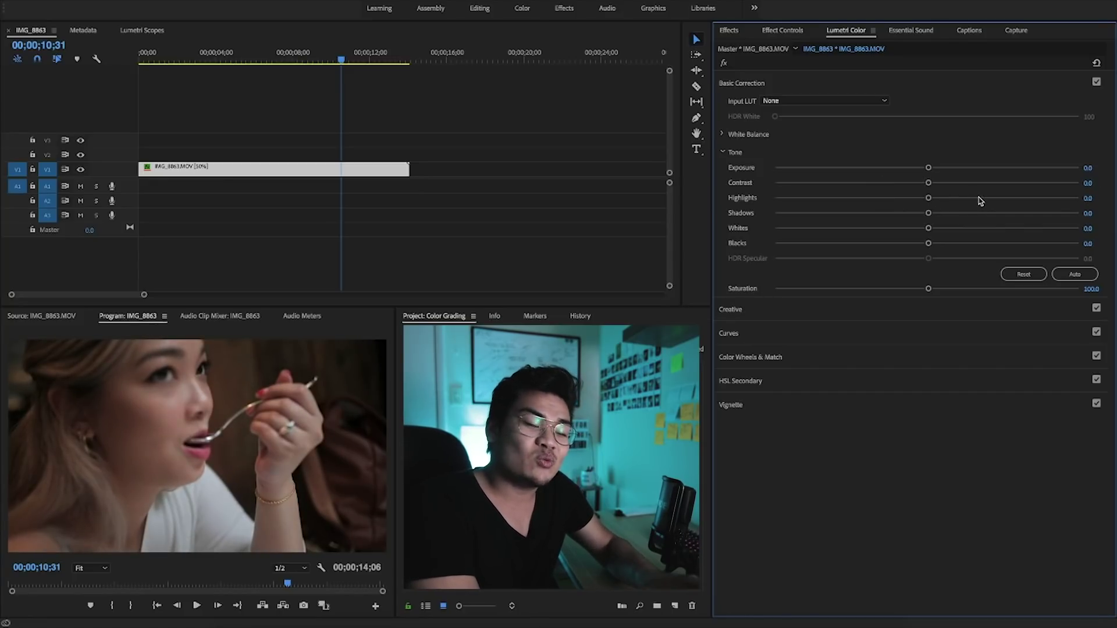
left_click_drag(928, 199, 994, 204)
mouse_move(1012, 201)
left_mouse_down()
mouse_move(1036, 210)
mouse_move(1027, 212)
left_mouse_up()
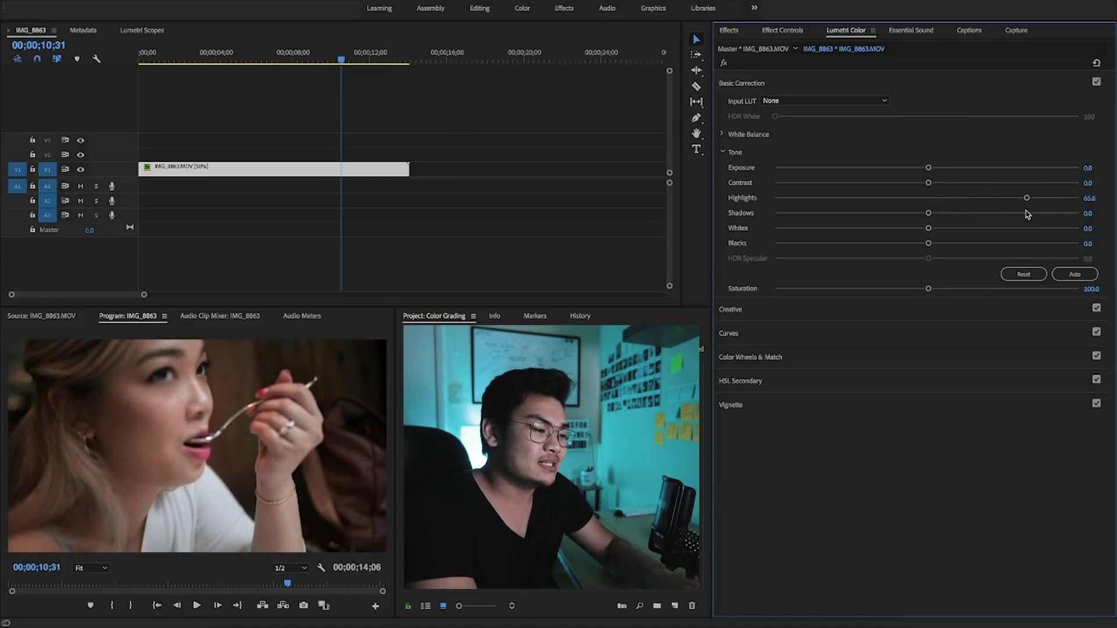
double_click(1026, 199)
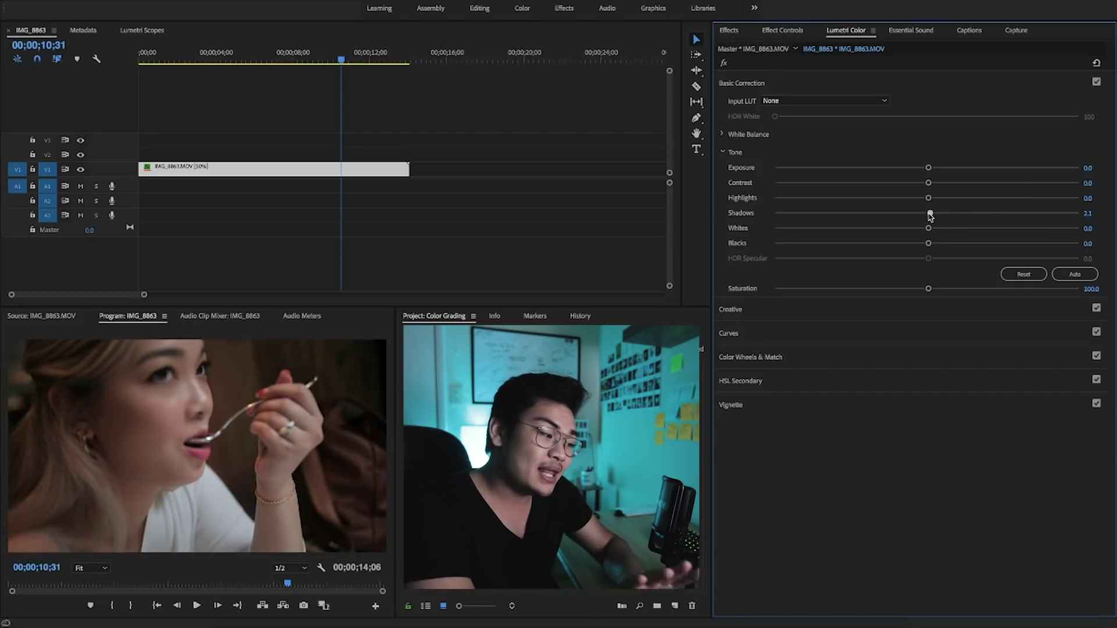
Test the shadows, whites and blacks, including whites at 47.6, and reset all three to 0.0.
left_click_drag(928, 213, 998, 243)
double_click(902, 219)
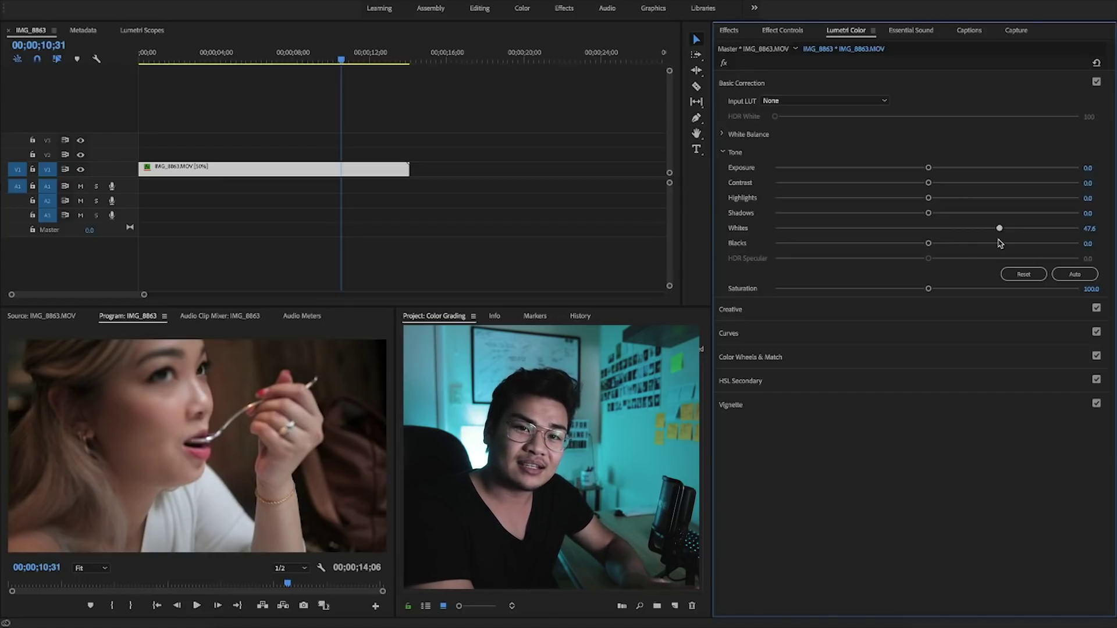
left_click_drag(999, 243, 920, 248)
double_click(920, 247)
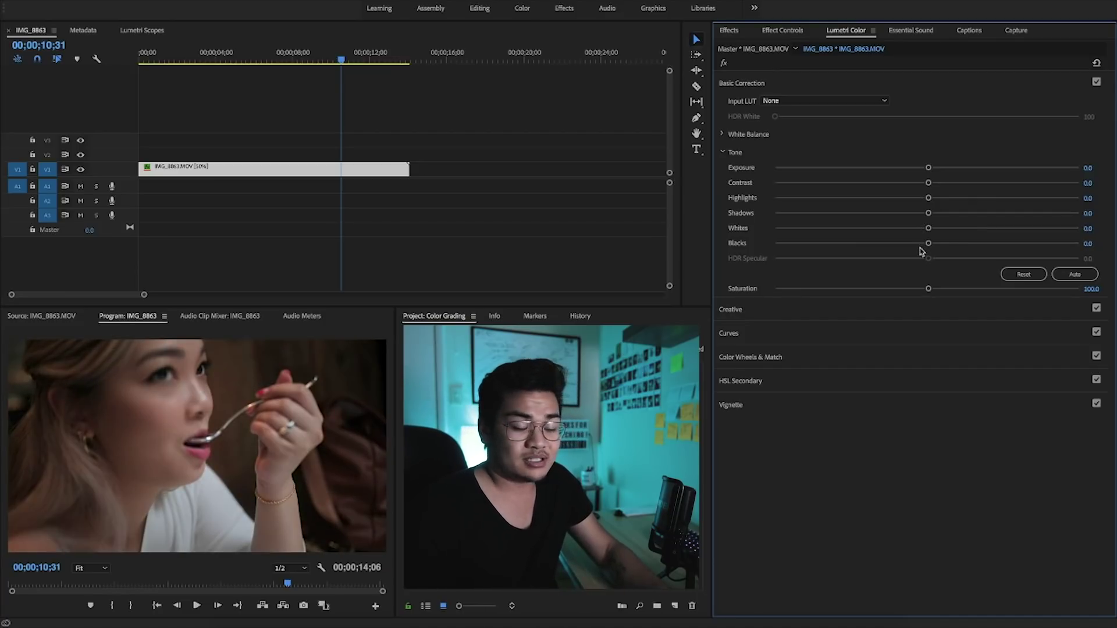
Try the clip's saturation at 11.5 and reset it to 100.0.
left_click_drag(930, 288, 794, 288)
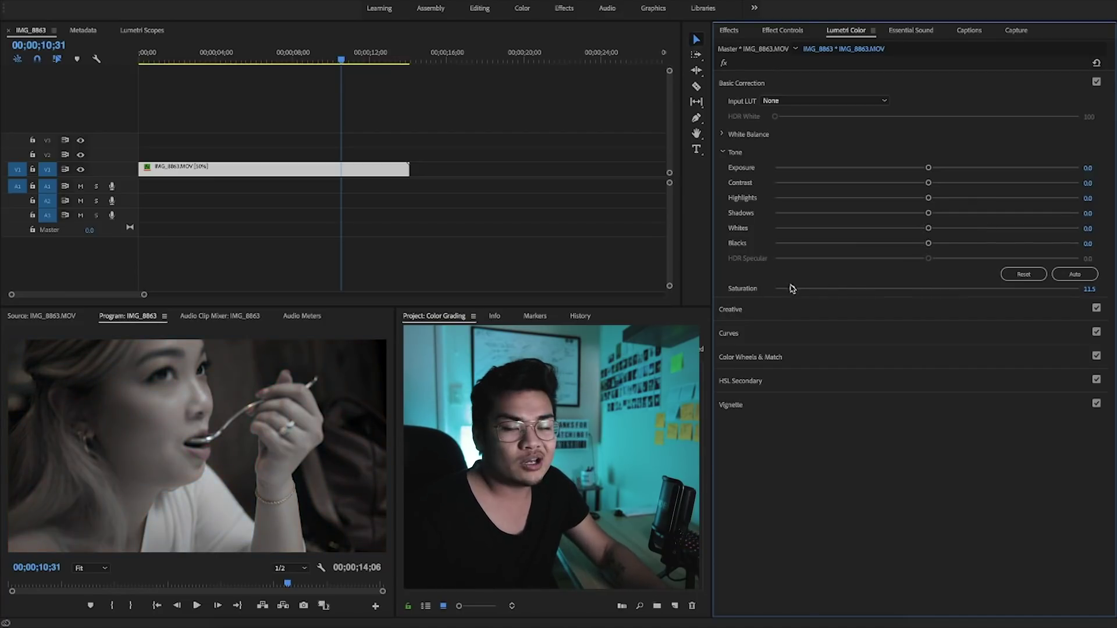
double_click(793, 287)
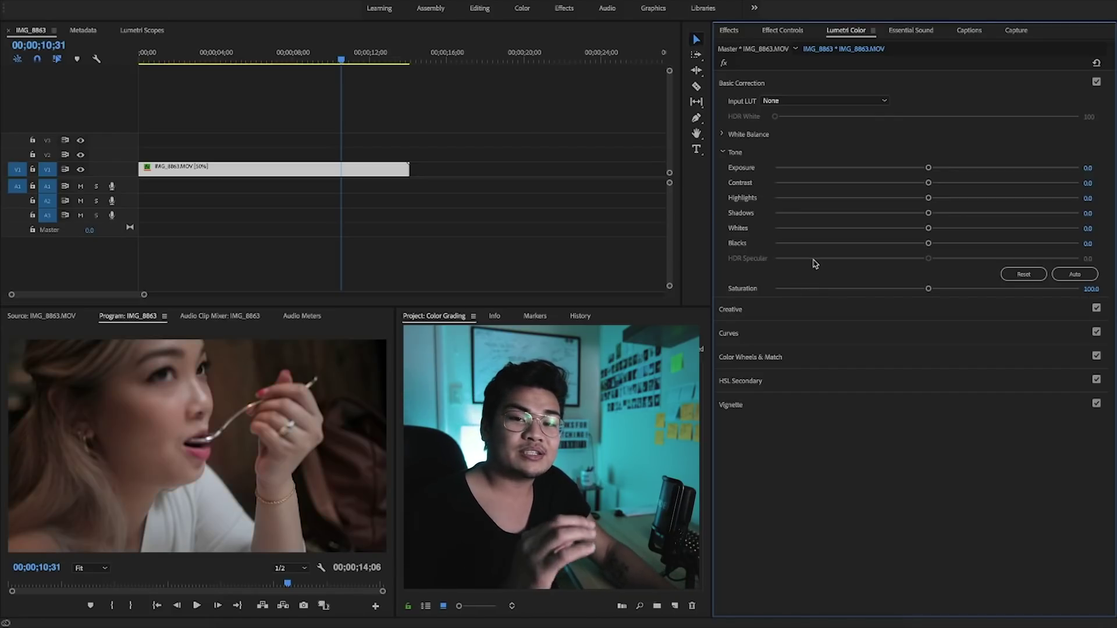
Collapse the Basic Correction settings and expand the Creative settings.
left_click(790, 87)
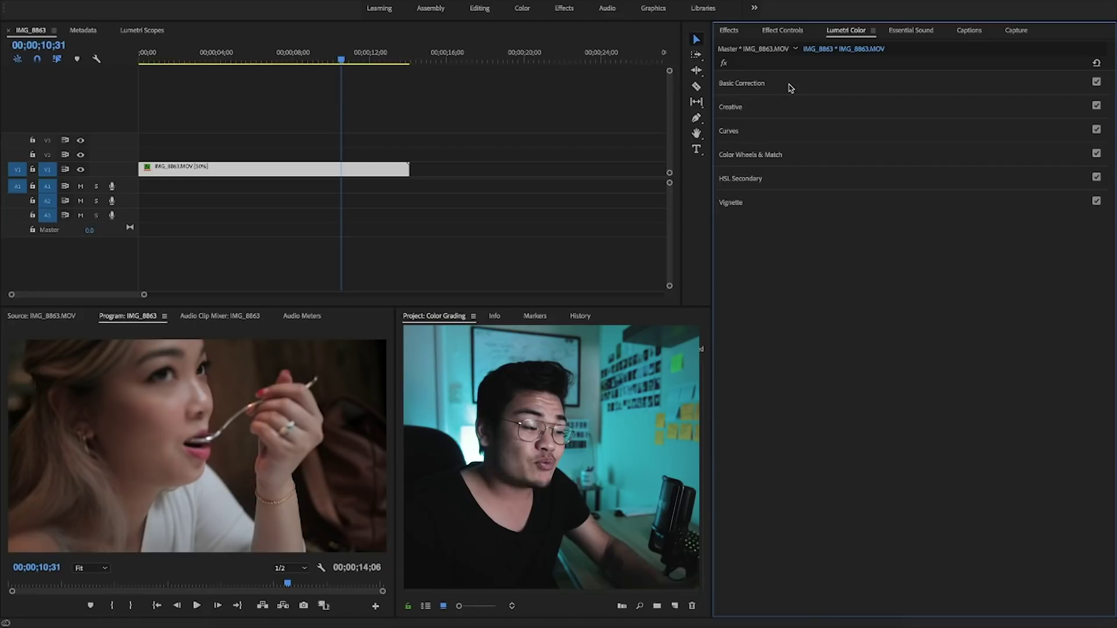
left_click(789, 116)
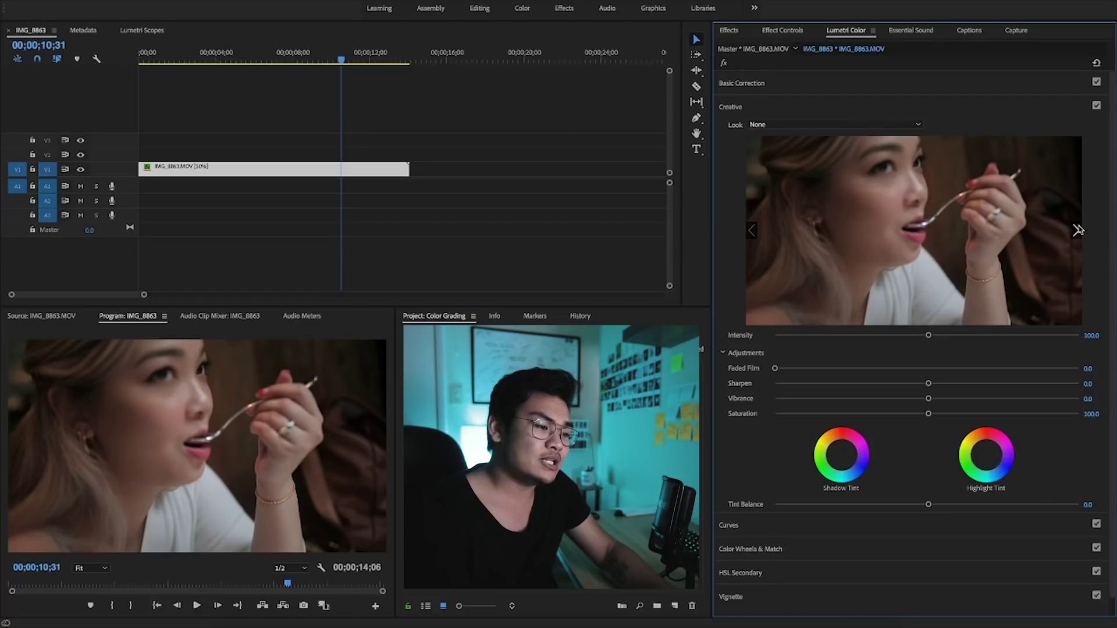
Preview the available creative looks one after another on the clip, from Arctic Circle_4.AF2I9147 through to Kodak Killer_4.AF2I9147.
left_click(887, 124)
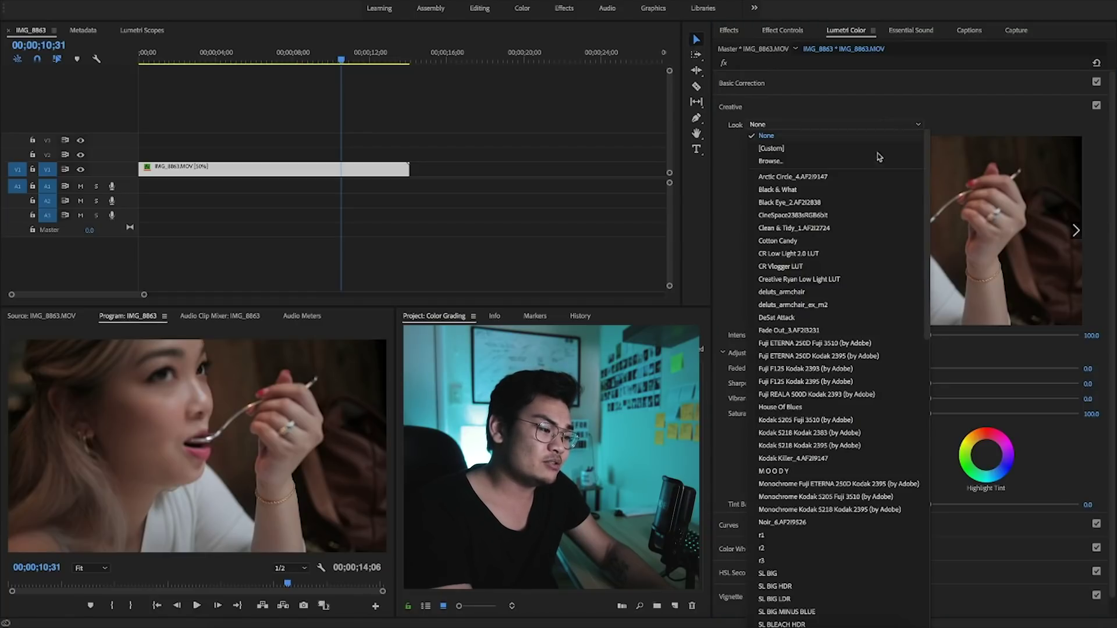
left_click(1105, 247)
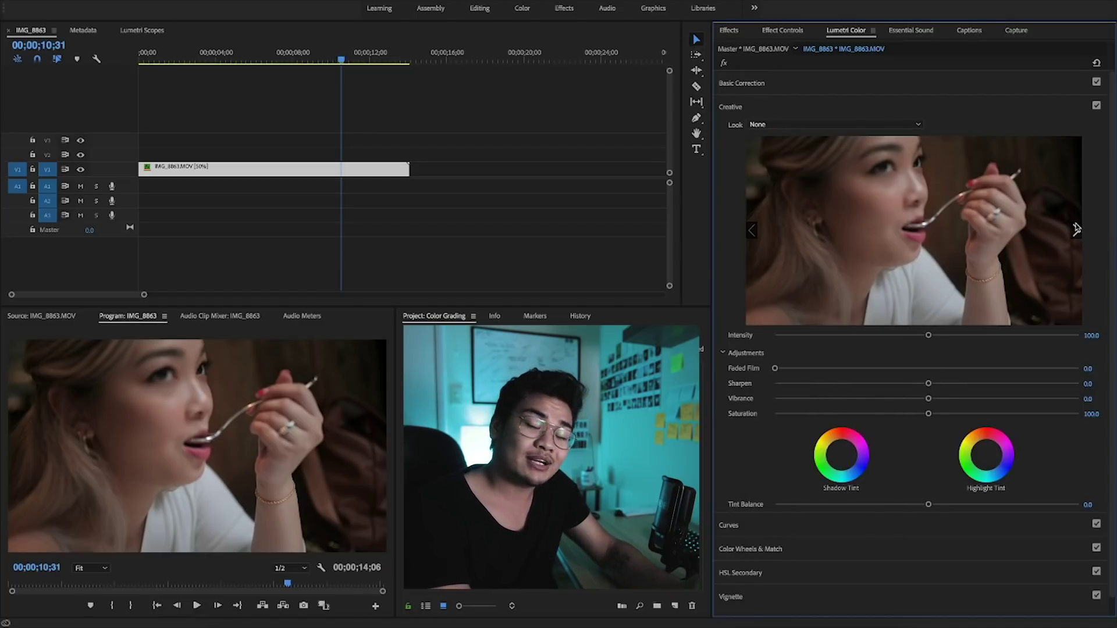
left_click(1076, 230)
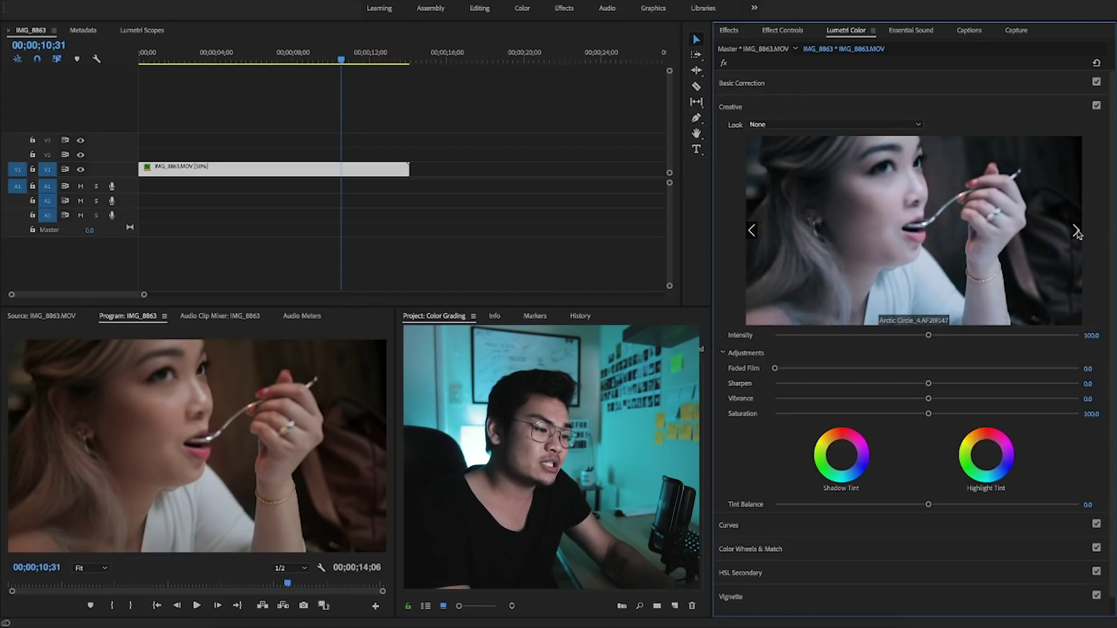
left_click(1075, 231)
left_click(1076, 230)
left_click(1076, 230)
left_click(1076, 230)
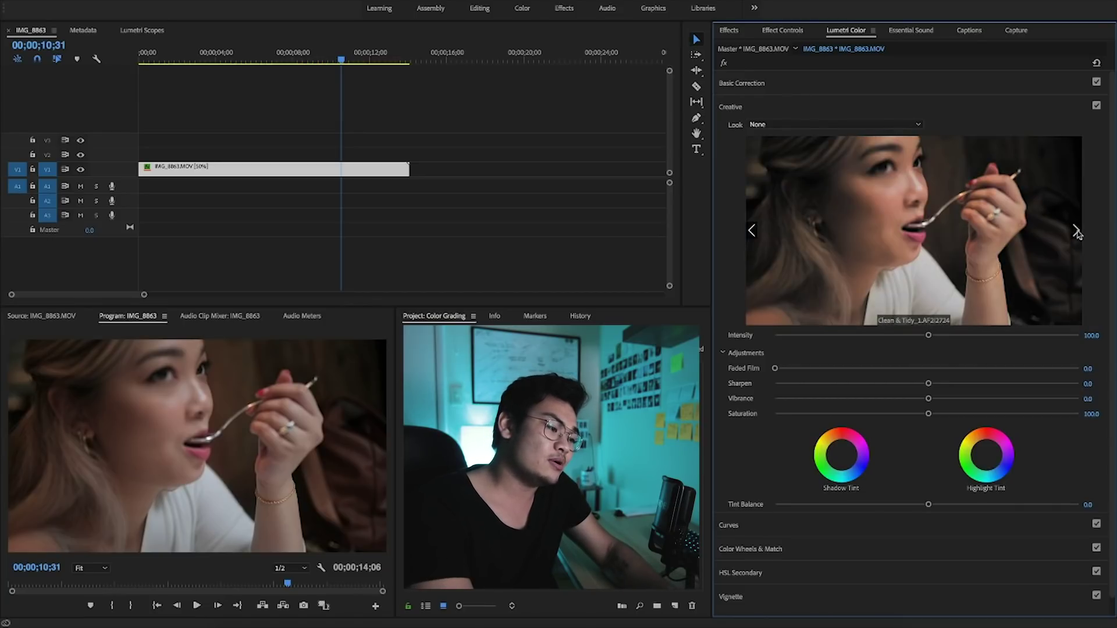
left_click(1076, 231)
left_click(1076, 231)
left_click(1076, 230)
left_click(1075, 230)
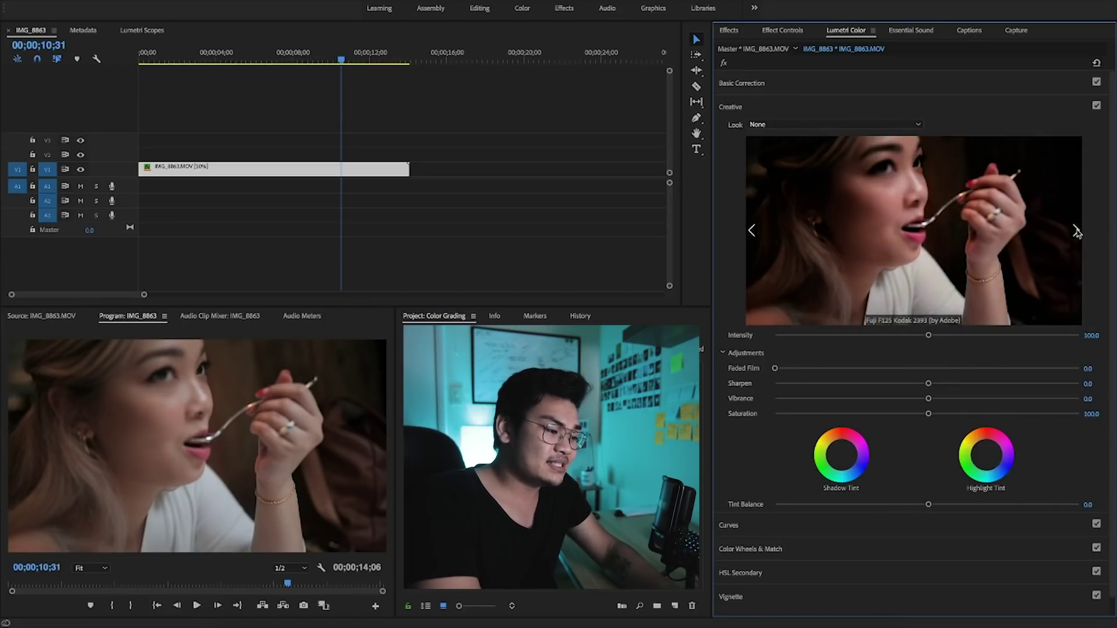
left_click(1076, 230)
left_click(1076, 230)
left_click(1075, 231)
left_click(1075, 230)
left_click(1076, 231)
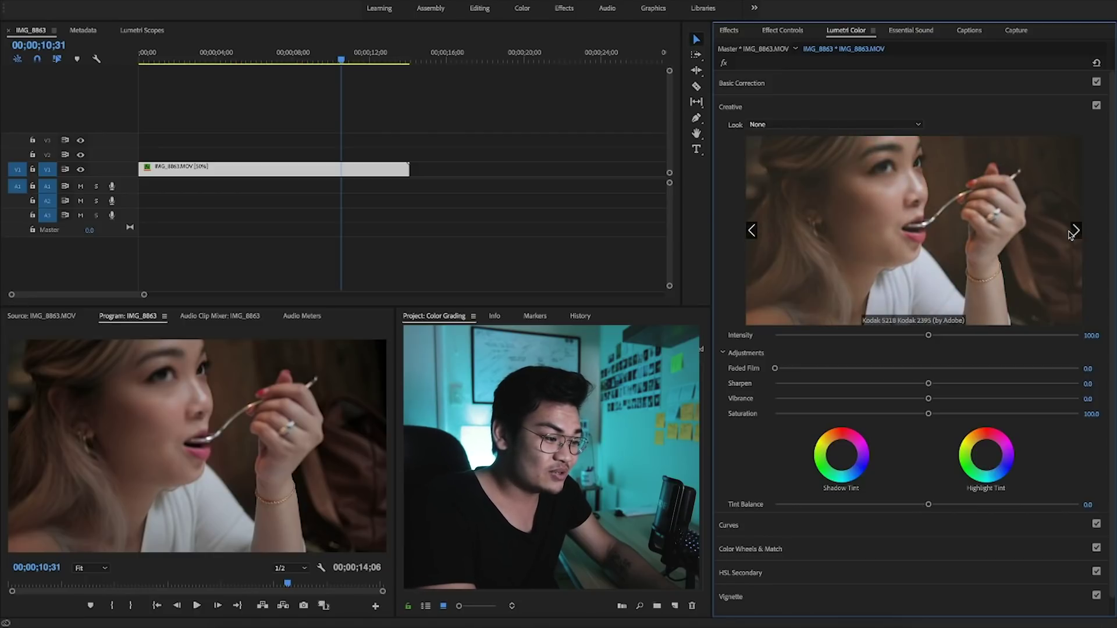
left_click(1060, 236)
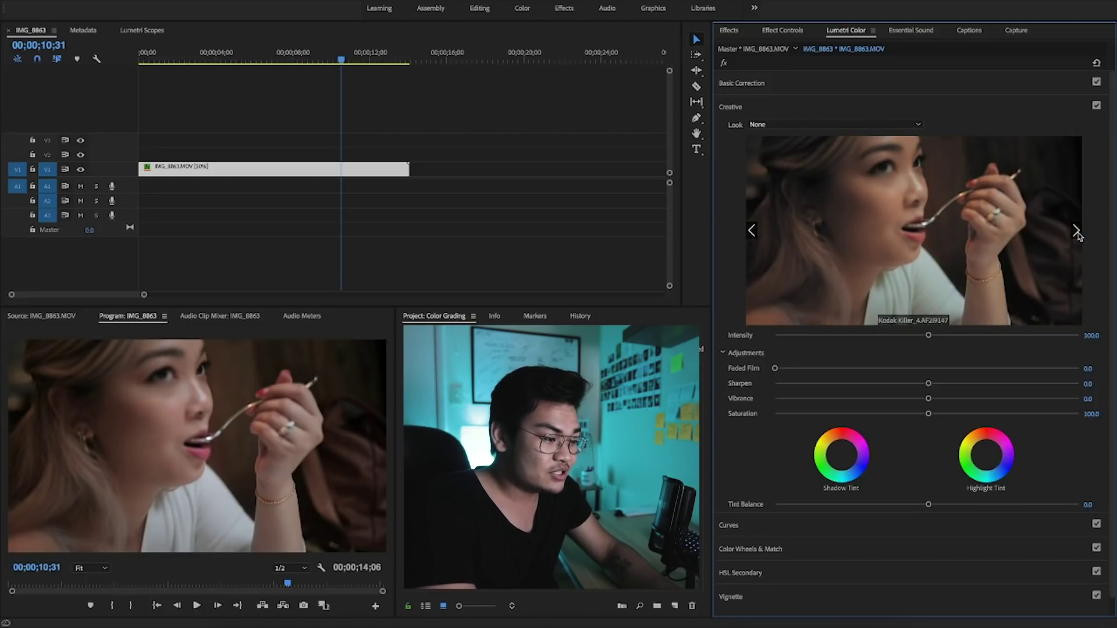
Apply the Kodak Killer_4.AF2I9147 look, try its intensity at maximum and at 0.0, and set it to 31.0.
left_click(968, 236)
left_click_drag(928, 335, 1083, 338)
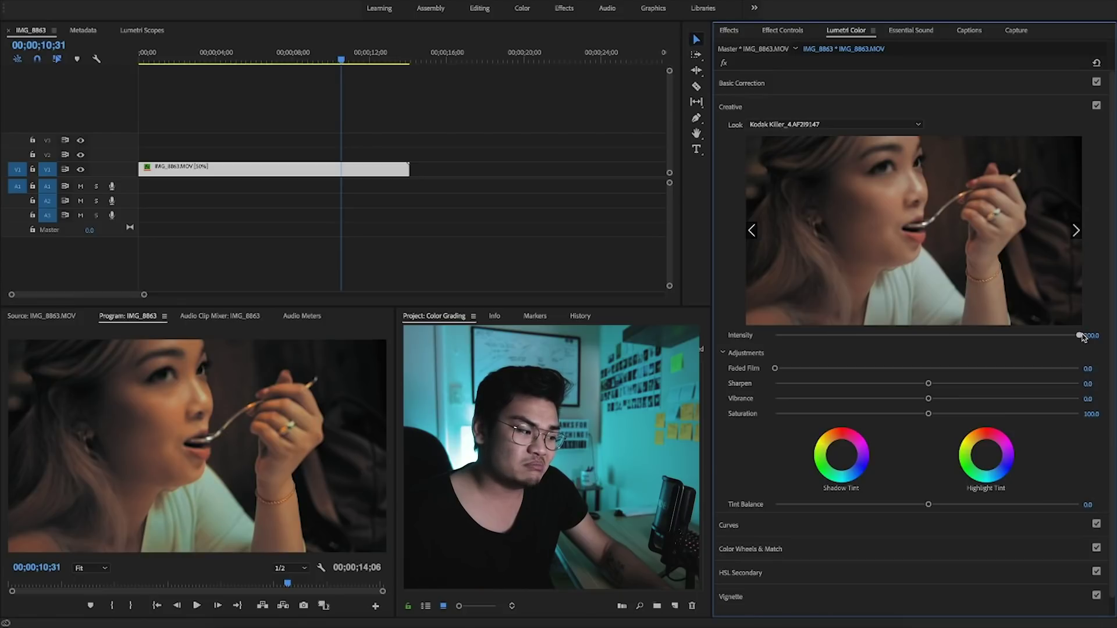
left_click_drag(1082, 337, 773, 336)
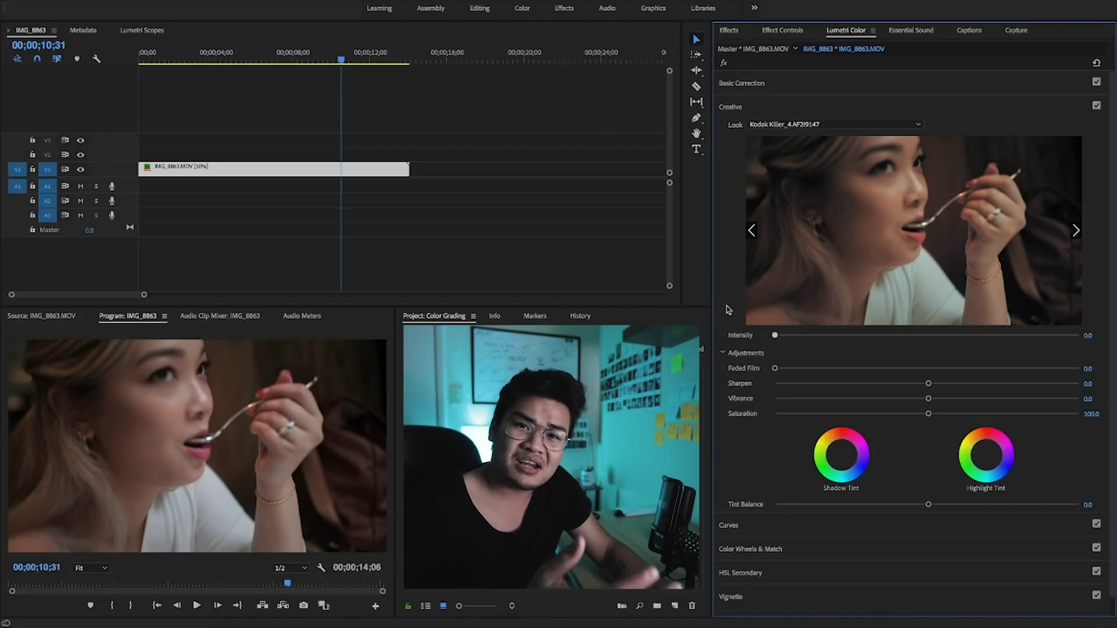
left_click_drag(775, 335, 821, 337)
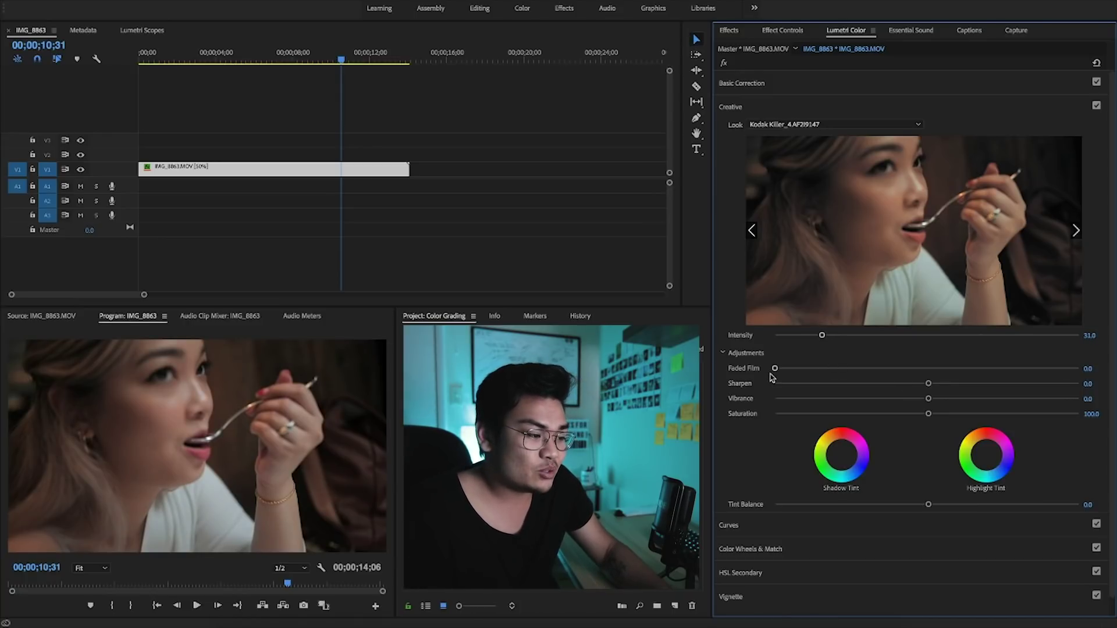
Try the faded film at 8.0, return it to 0.0, and set the sharpening to 20.5.
left_click_drag(775, 370, 800, 376)
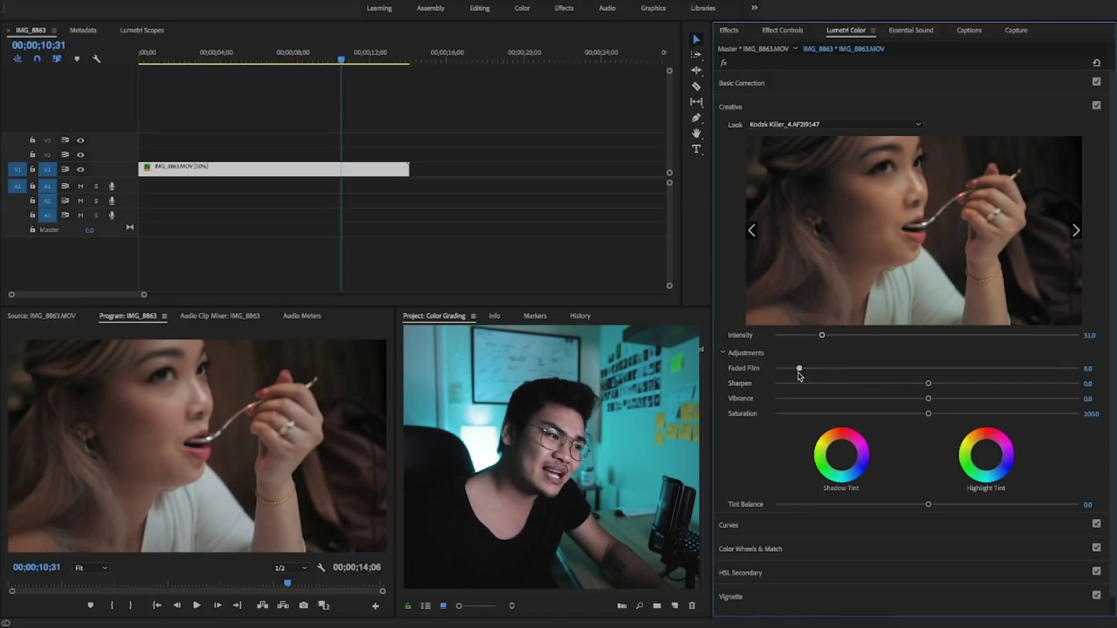
left_click_drag(798, 373, 763, 378)
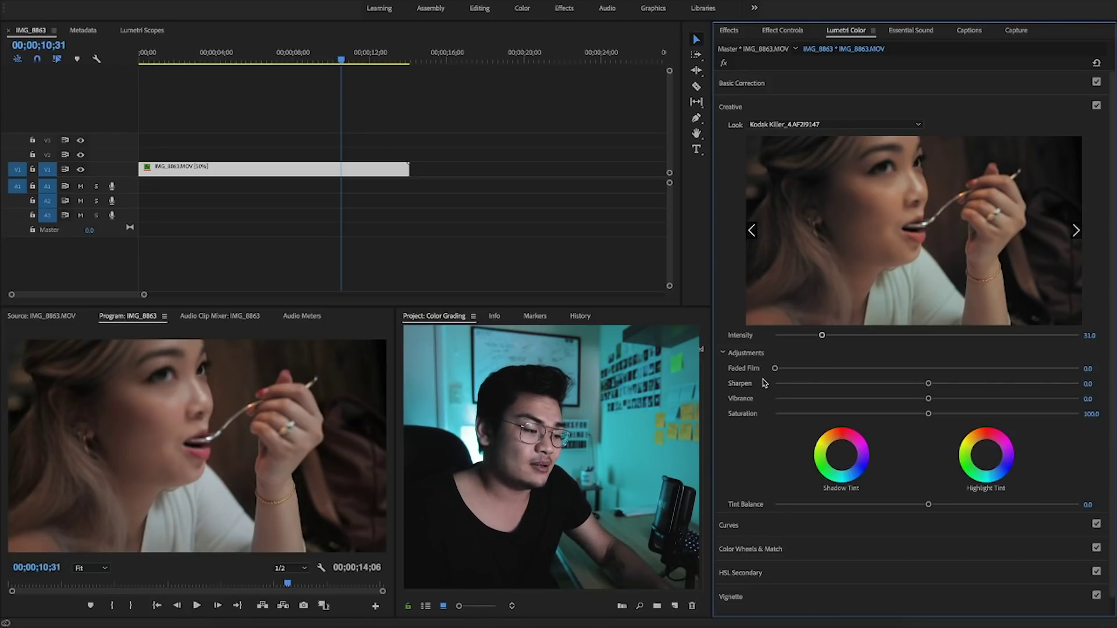
left_click_drag(929, 387, 955, 387)
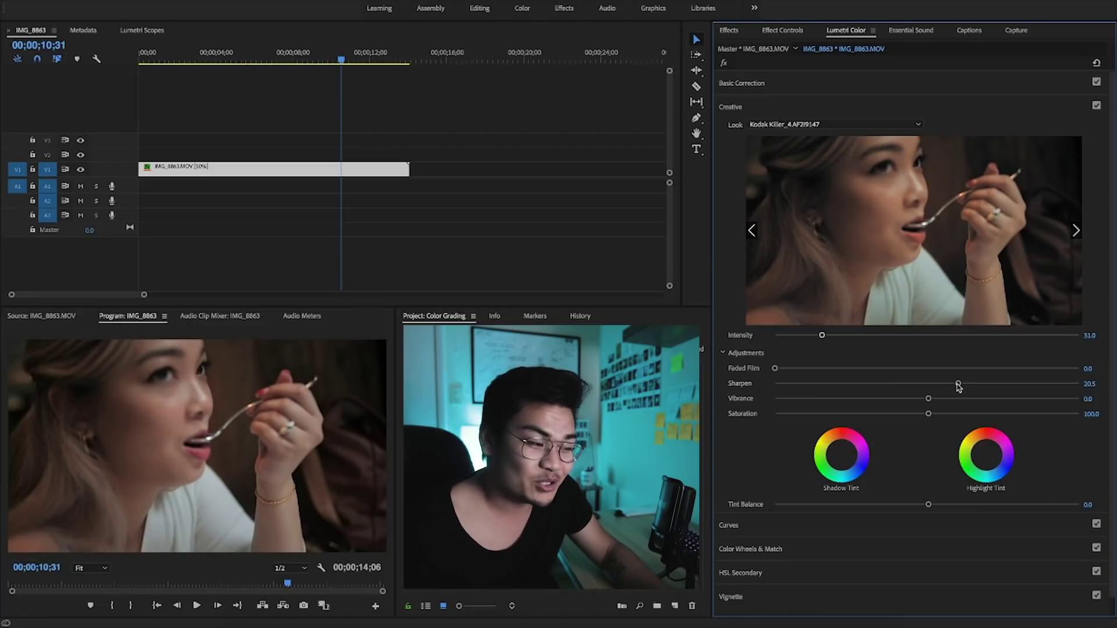
Test the creative vibrance at -29.3, -10.1 and 13.2, and the saturation at 114.3 and 86.0.
left_click_drag(931, 399, 881, 414)
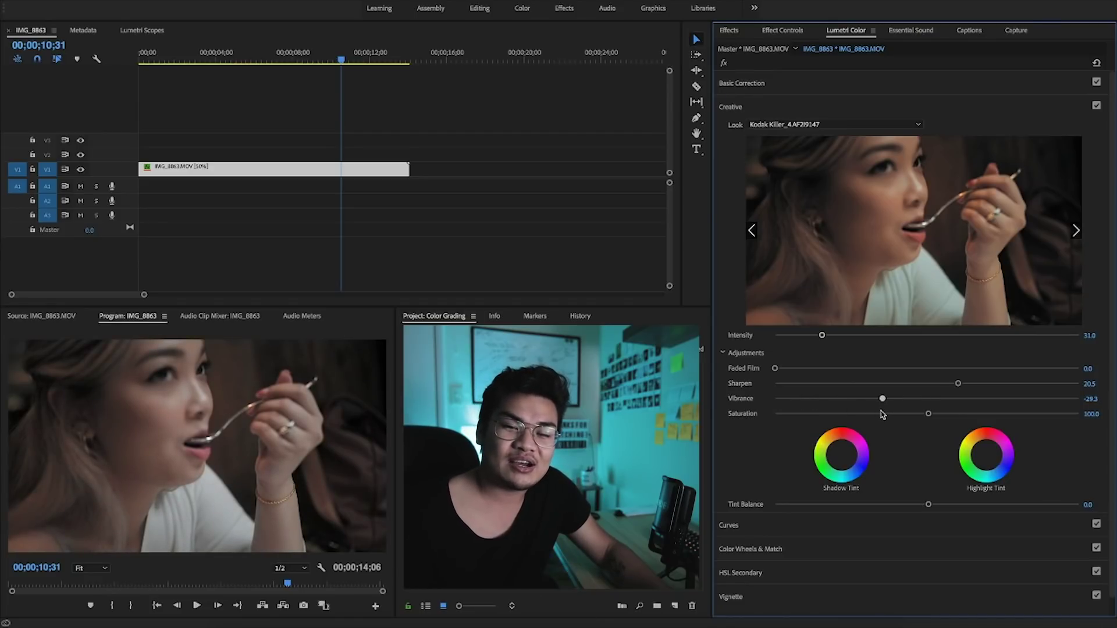
left_click_drag(882, 412, 911, 413)
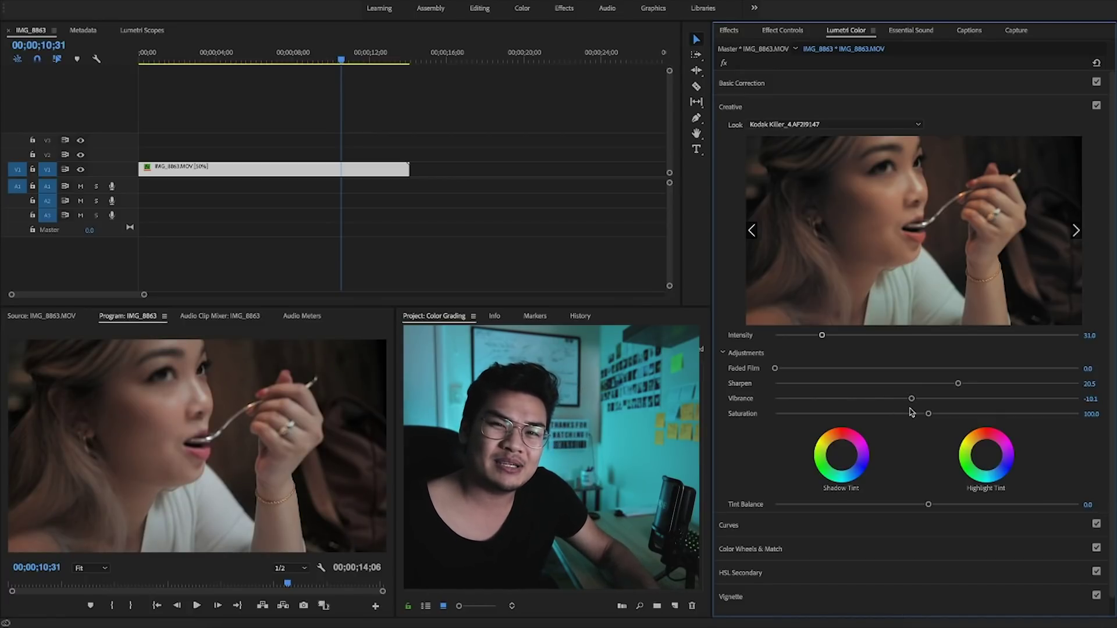
left_click_drag(919, 409, 929, 408)
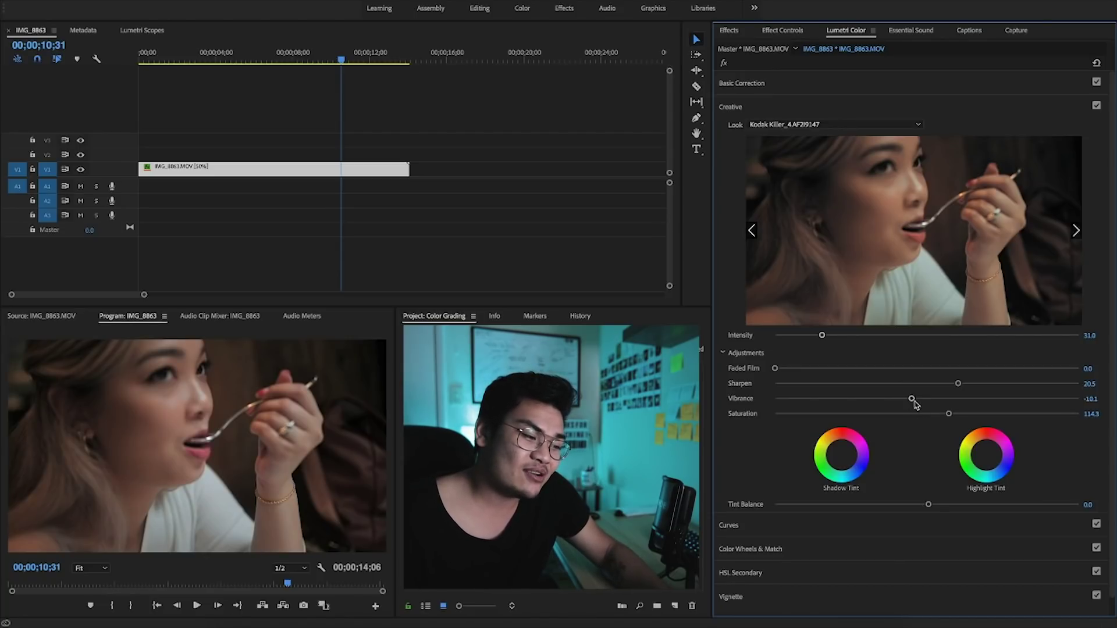
mouse_move(915, 403)
left_mouse_down()
mouse_move(906, 404)
mouse_move(956, 418)
mouse_move(947, 399)
mouse_move(949, 415)
mouse_move(906, 417)
left_mouse_up()
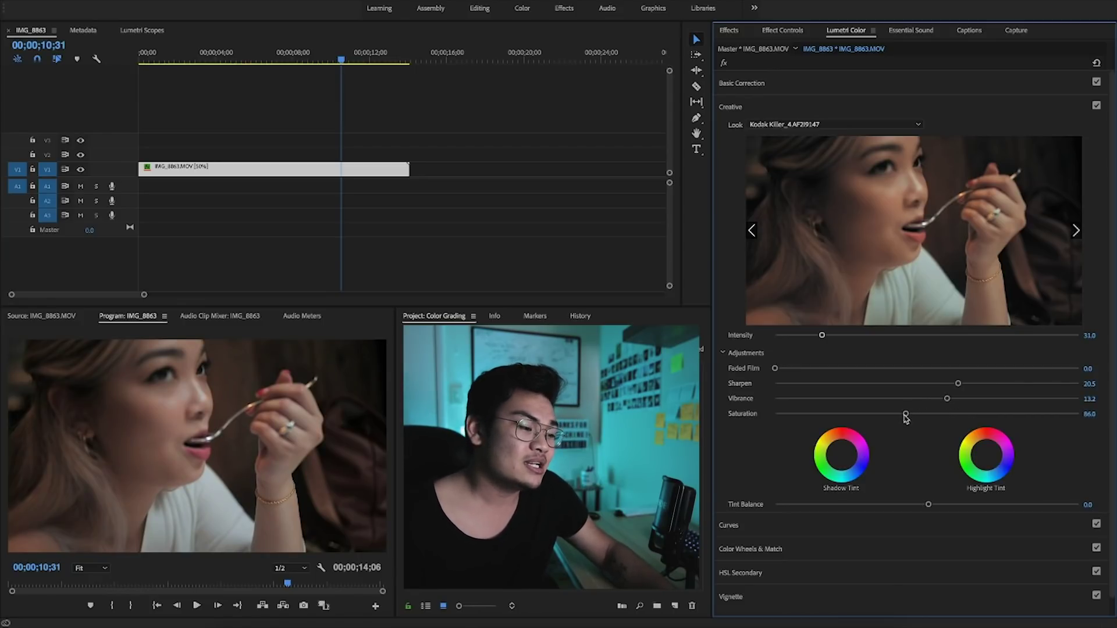
Reset the creative sharpen and vibrance to 0.0 and the saturation and intensity to 100.0, and set the look to None.
double_click(917, 384)
double_click(926, 399)
double_click(906, 338)
left_click(825, 124)
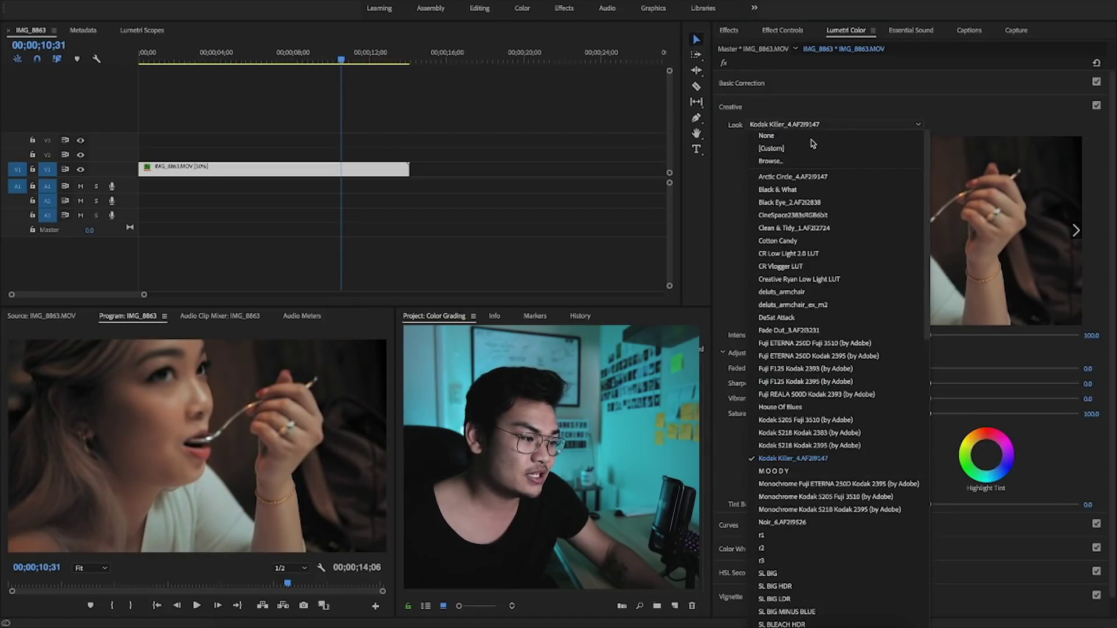
left_click(811, 140)
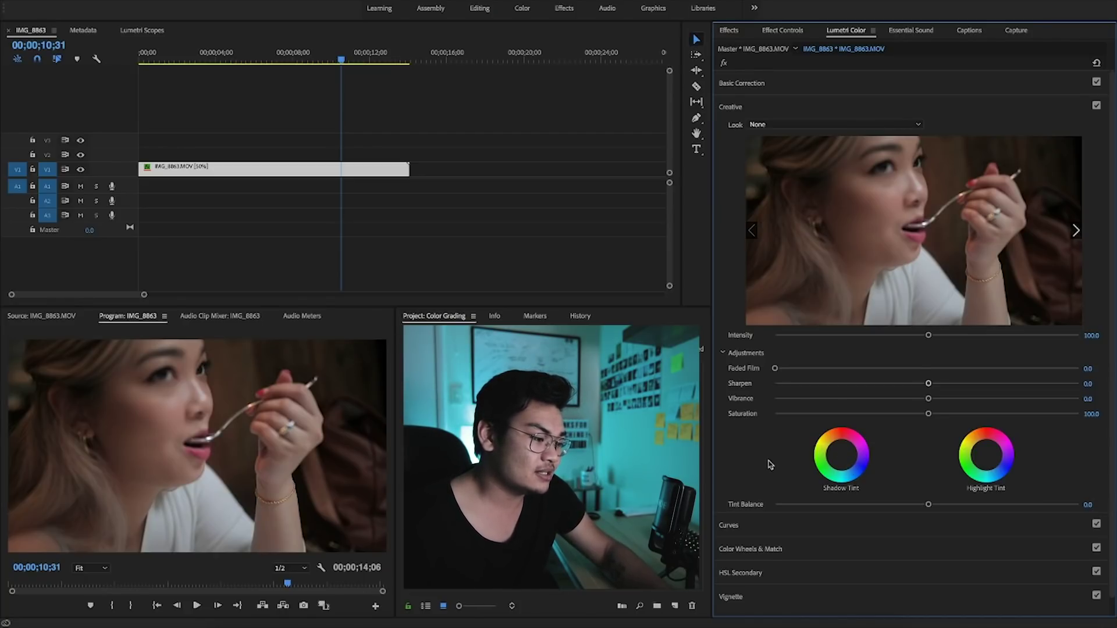
Try a blue-purple shadow tint, viewing it on the dessert shot at 00;00;03;12, and return the tint to neutral.
left_click(848, 463)
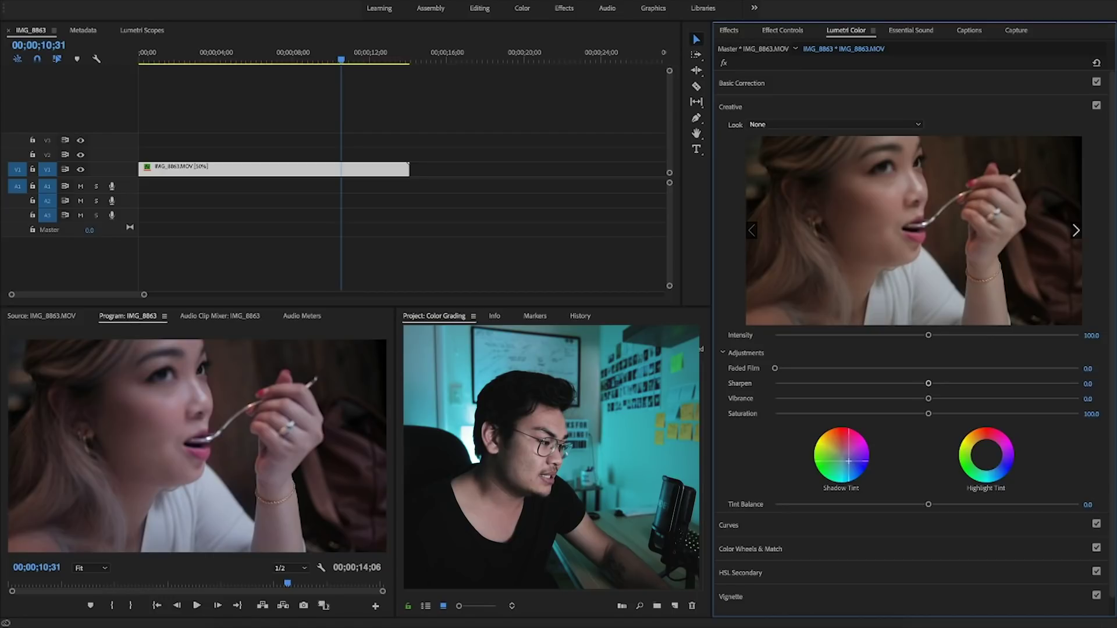
left_click_drag(317, 52, 200, 53)
left_click(853, 461)
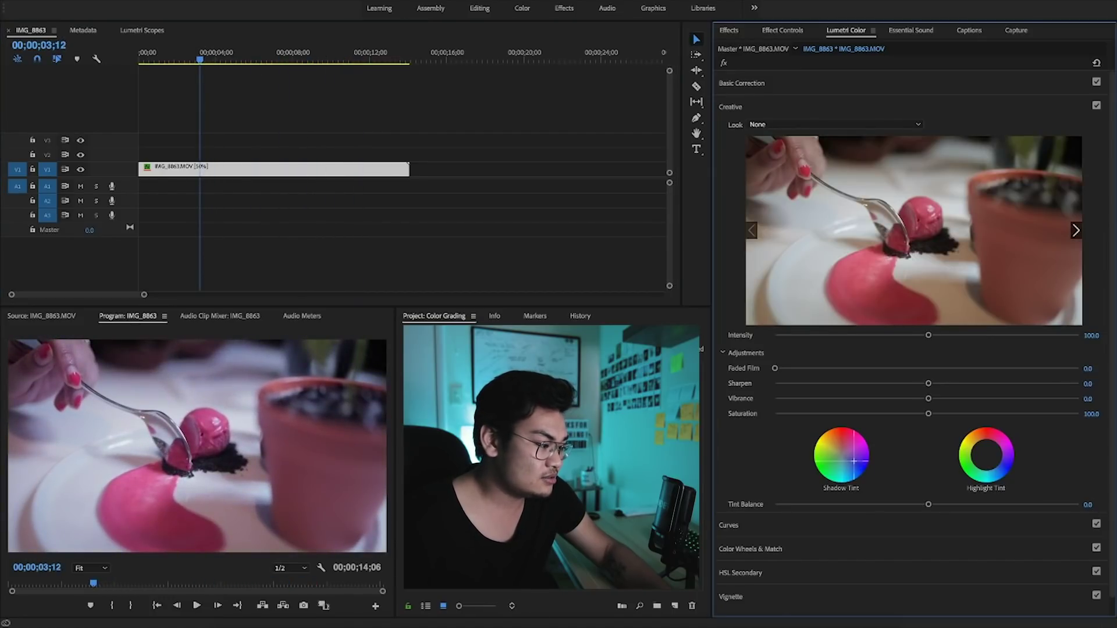
left_click_drag(854, 461, 841, 455)
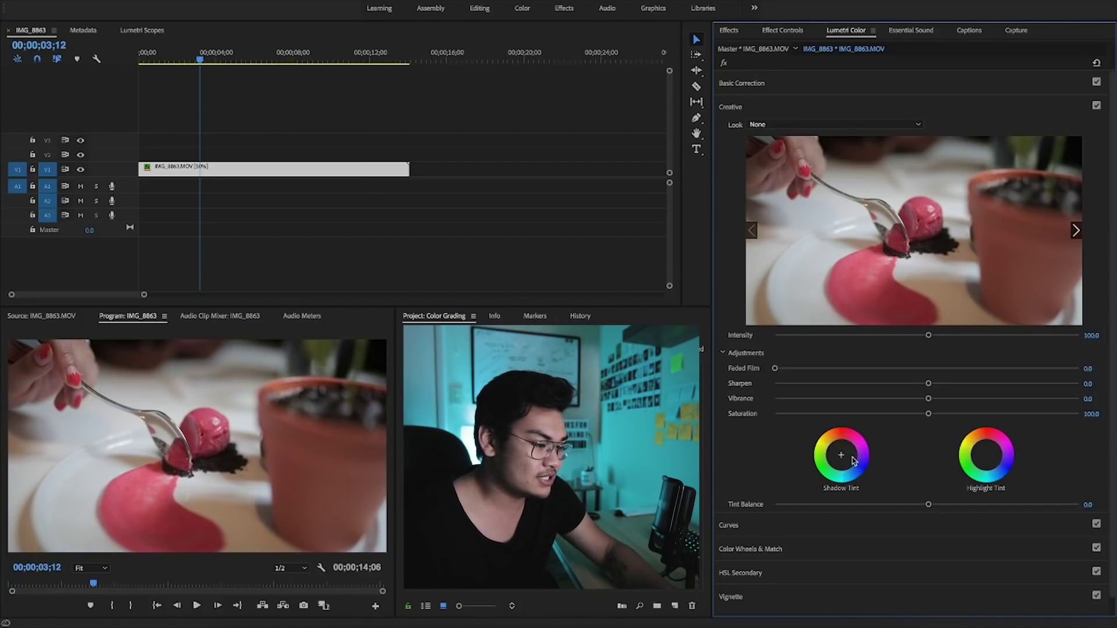
Try a blue shadow tint with a yellow highlight tint and a tint balance of 12.4, and reset all three.
mouse_move(993, 461)
left_mouse_down()
mouse_move(979, 463)
mouse_move(986, 458)
left_mouse_up()
mouse_move(929, 504)
left_mouse_down()
mouse_move(881, 505)
mouse_move(945, 509)
left_mouse_up()
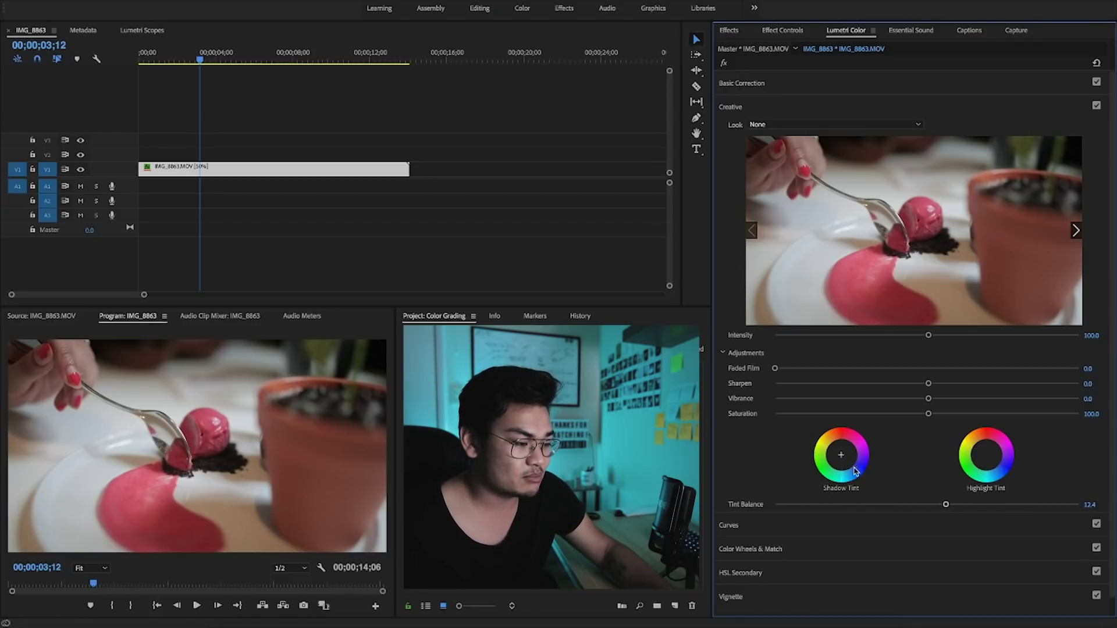
left_click_drag(861, 470, 854, 468)
left_click(970, 442)
left_click_drag(947, 504, 905, 507)
double_click(906, 505)
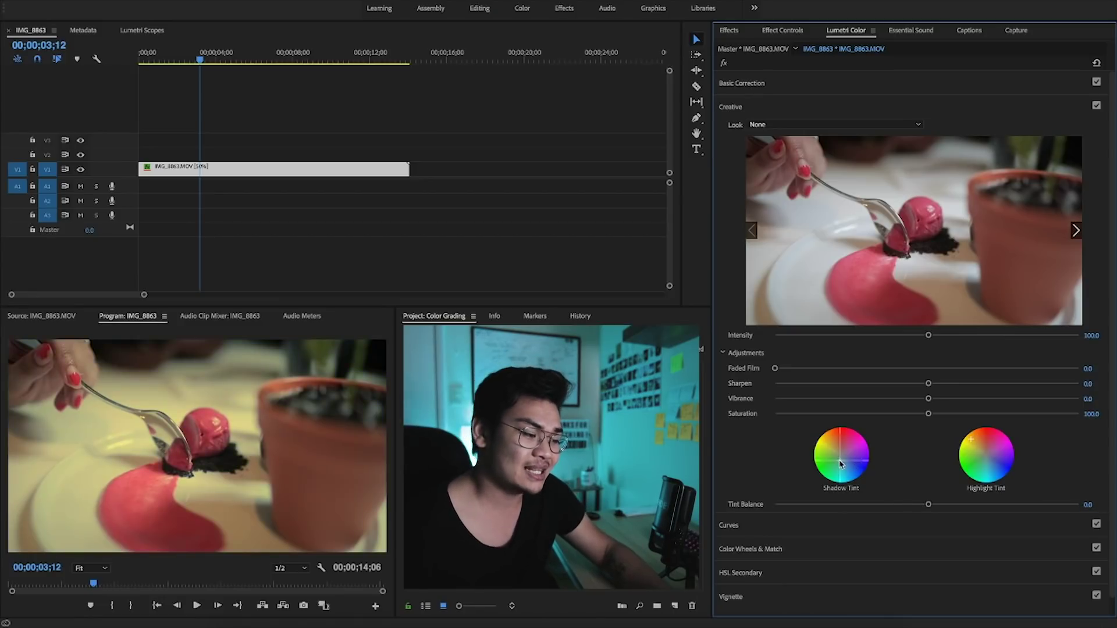
double_click(843, 463)
double_click(998, 473)
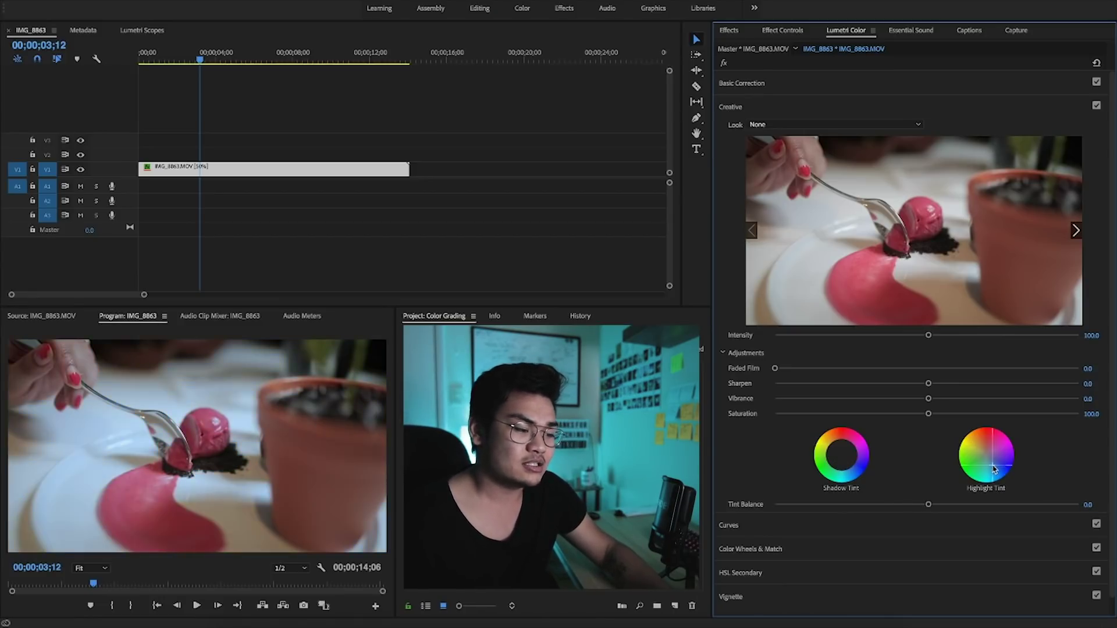
Expand the Curves settings, try an S-curve and a highlight lift on the white RGB curve, resetting it each time.
left_click(874, 526)
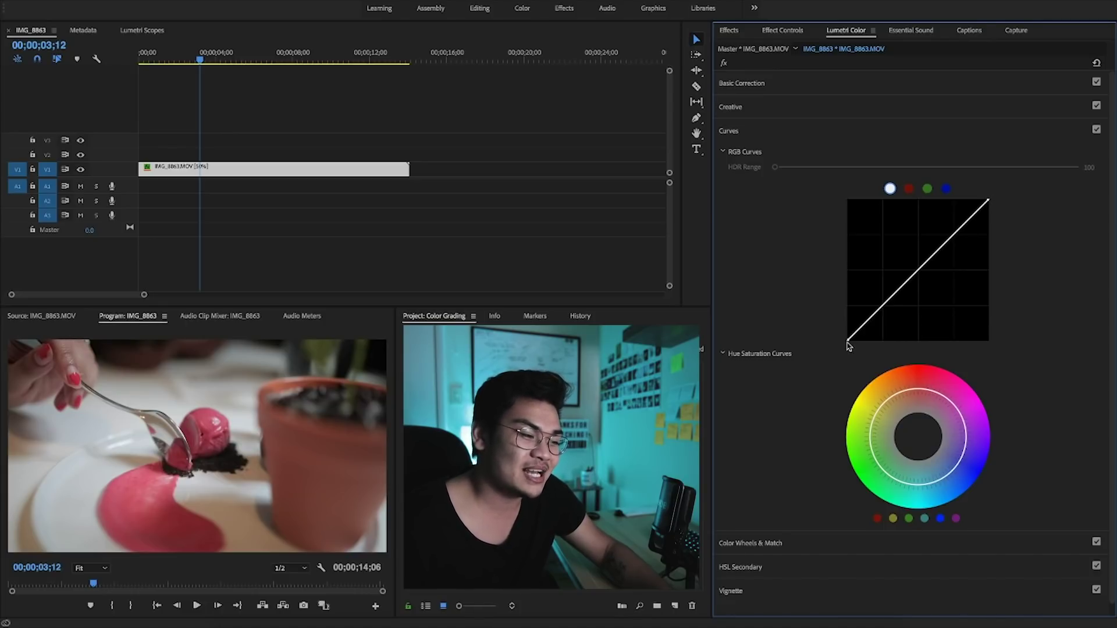
left_click_drag(867, 322, 871, 331)
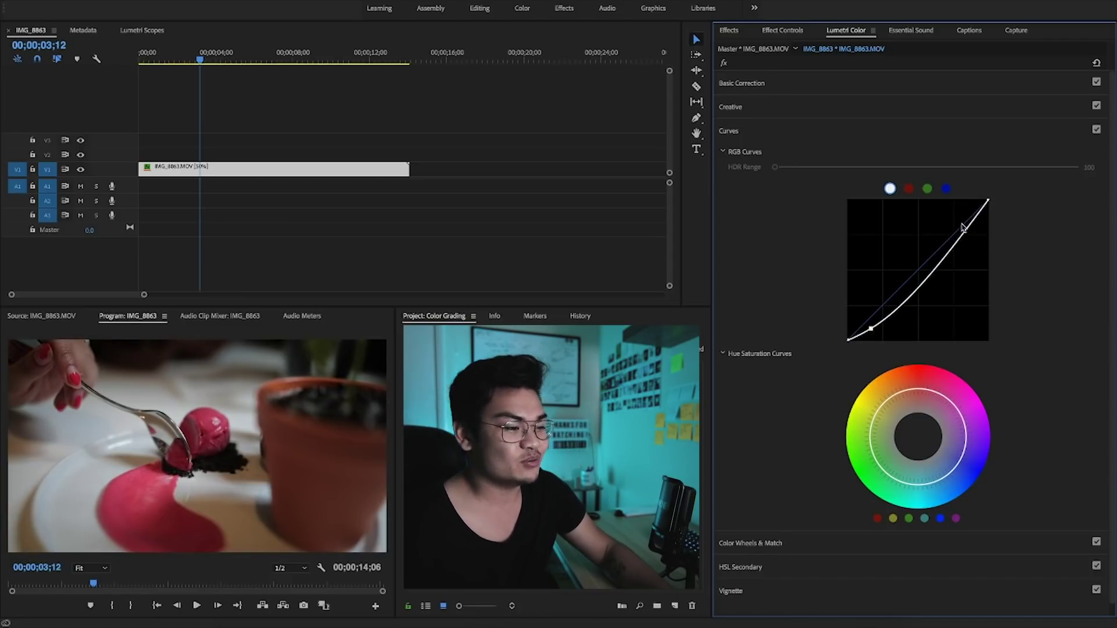
left_click_drag(971, 230, 961, 220)
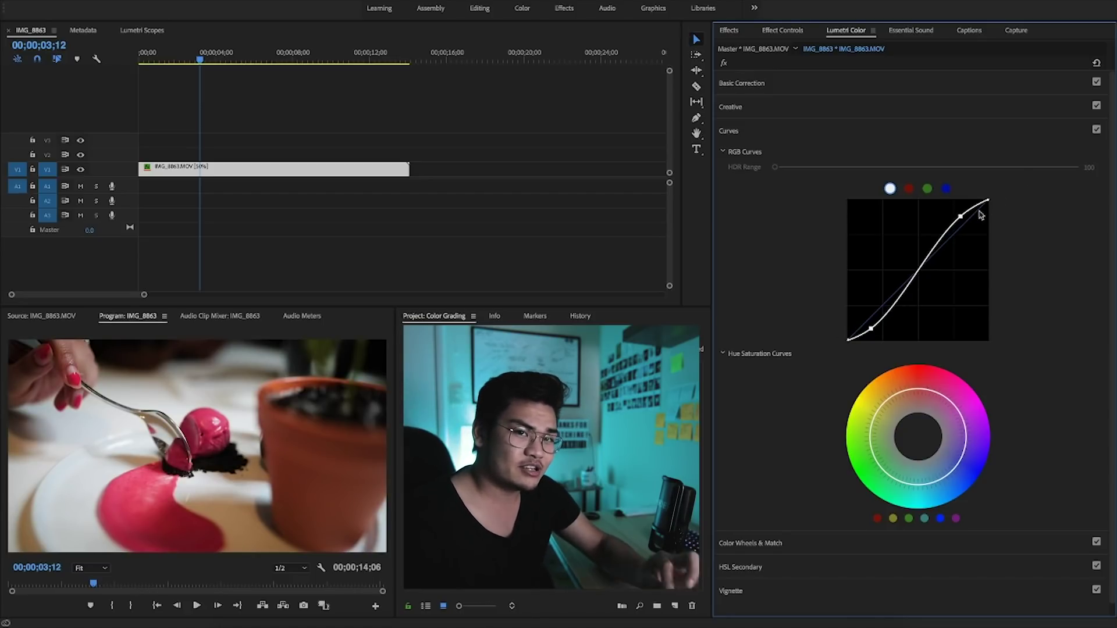
double_click(964, 257)
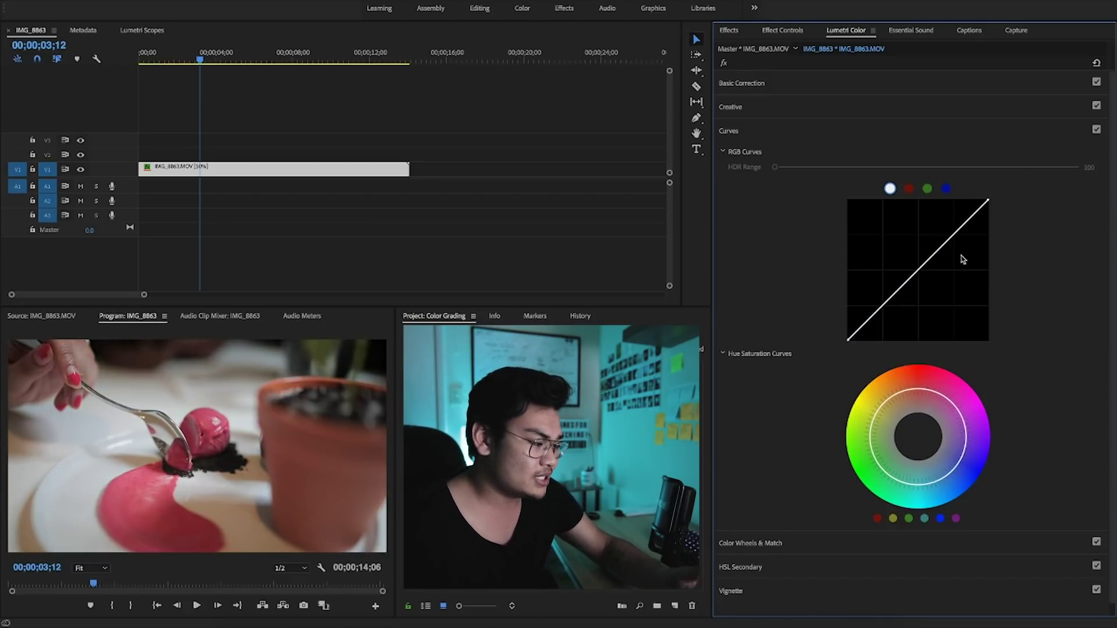
left_click_drag(868, 312, 865, 327)
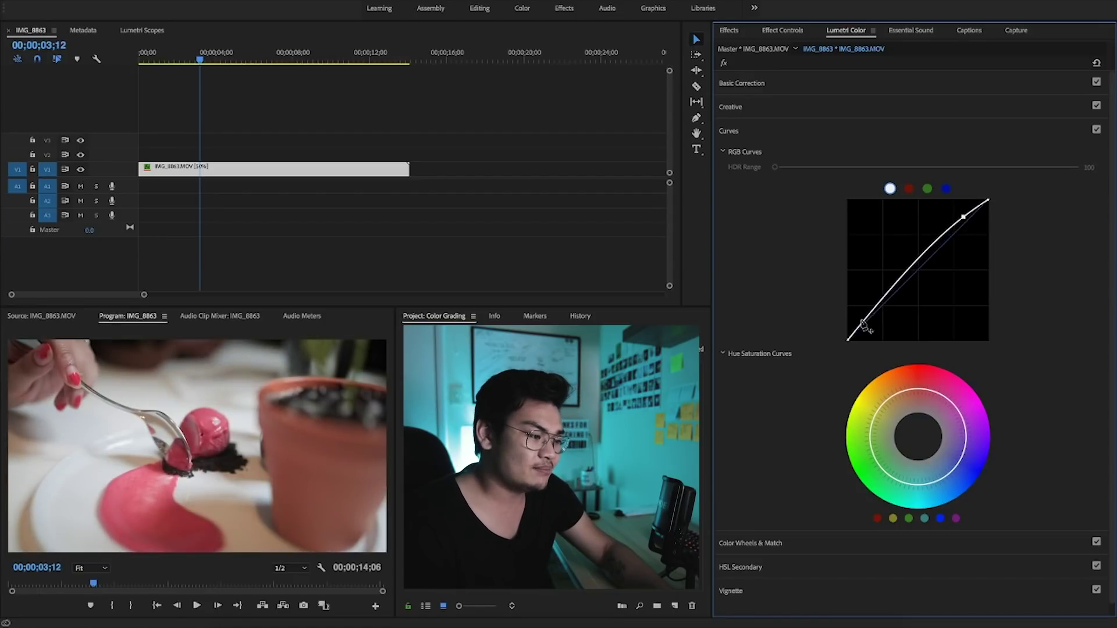
double_click(867, 320)
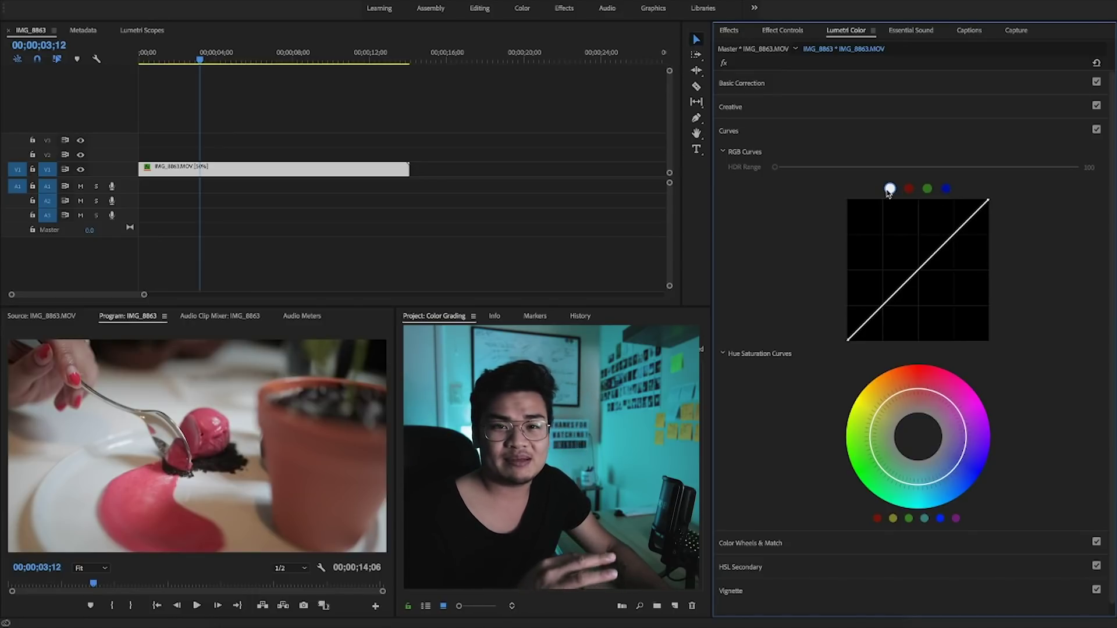
Try lowering the midtones of the red RGB curve and reset it to a straight line.
left_click(910, 189)
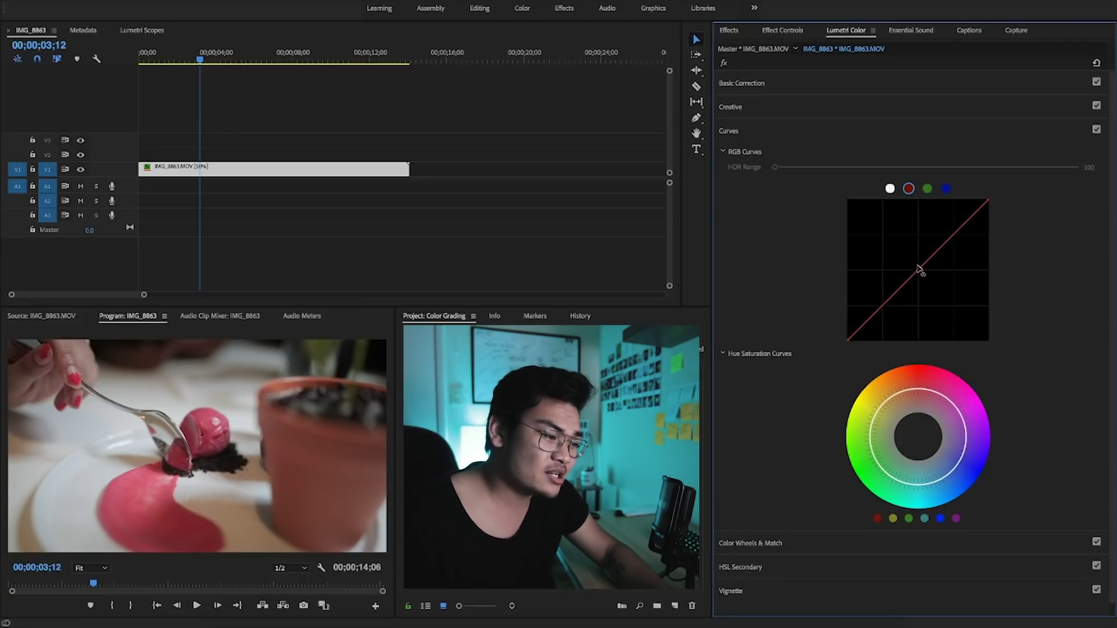
left_click_drag(918, 269, 933, 278)
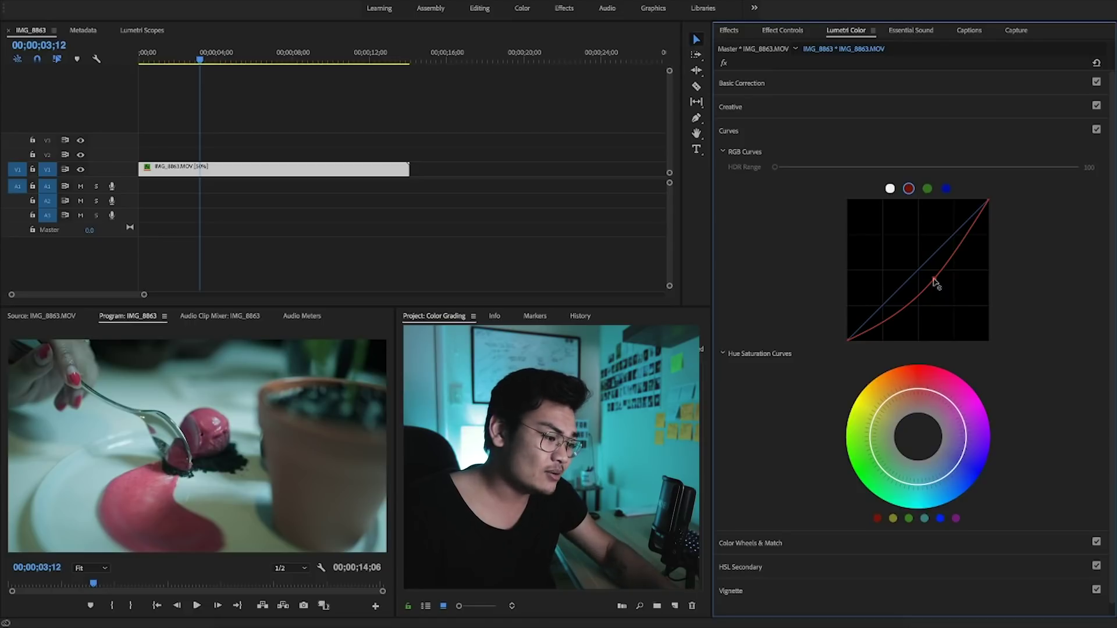
double_click(948, 285)
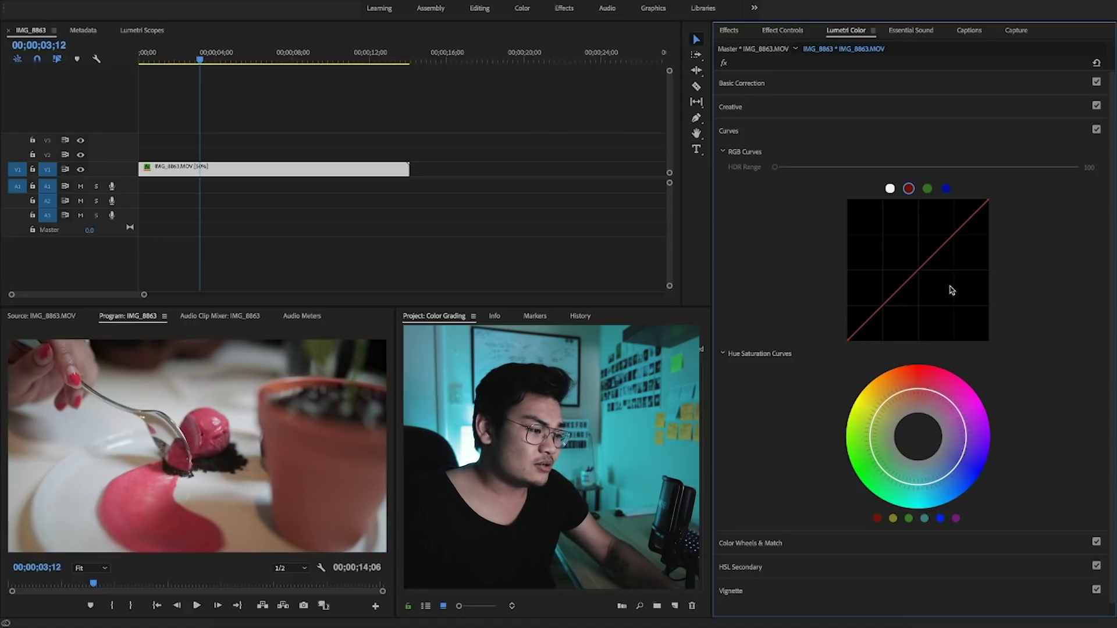
Try lowering the midtones of the green and blue RGB curves, resetting each curve to a straight line.
left_click(927, 188)
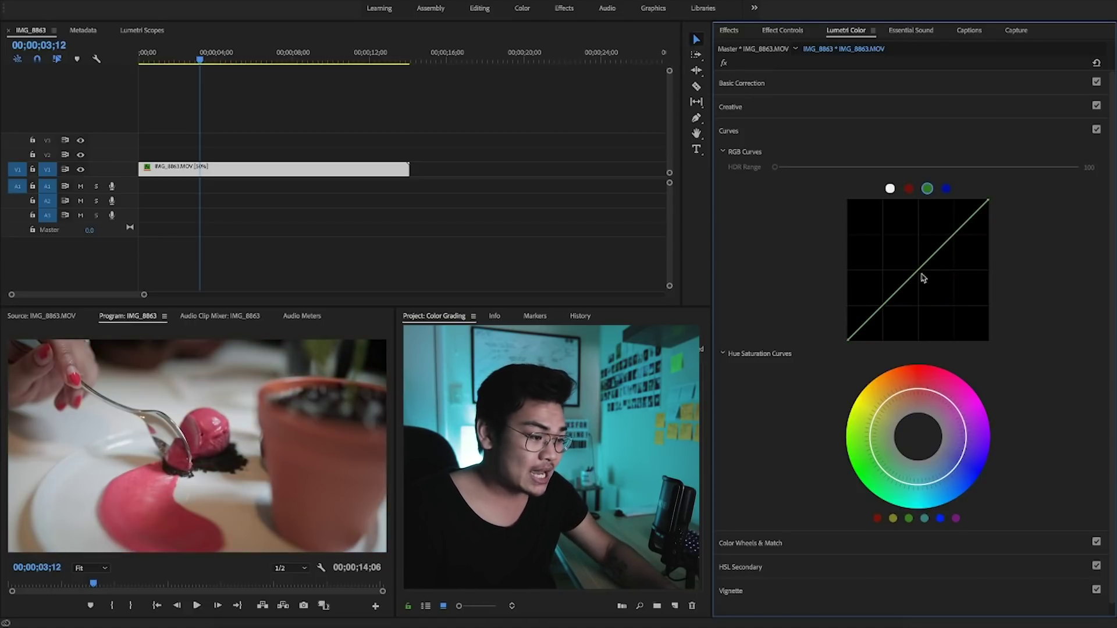
left_click_drag(921, 278, 943, 306)
double_click(942, 307)
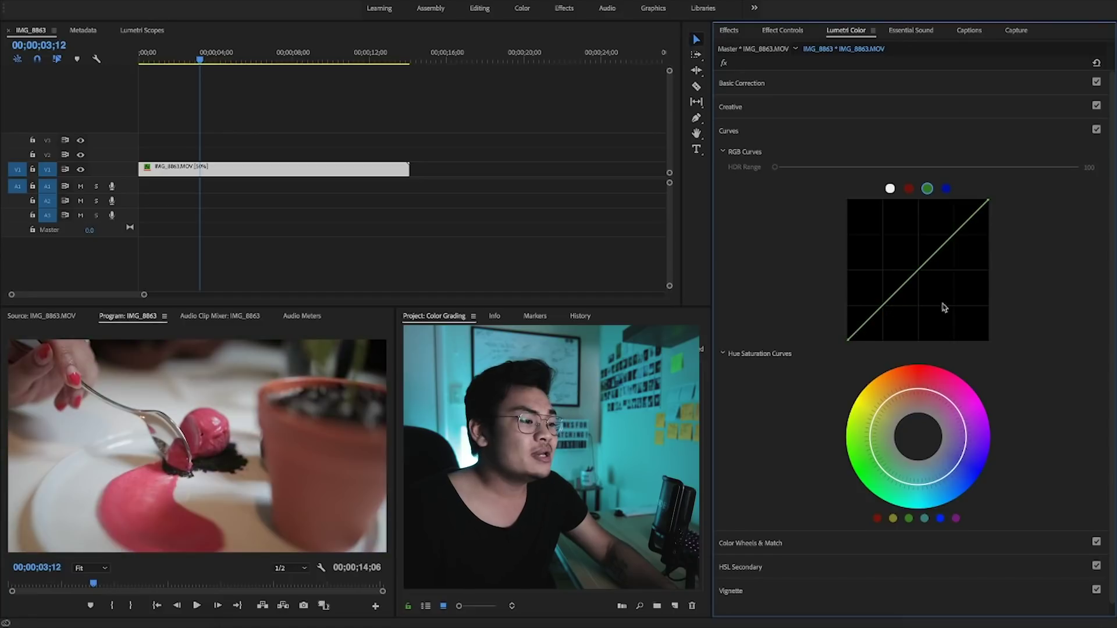
left_click(946, 189)
left_click_drag(912, 285, 923, 291)
double_click(941, 322)
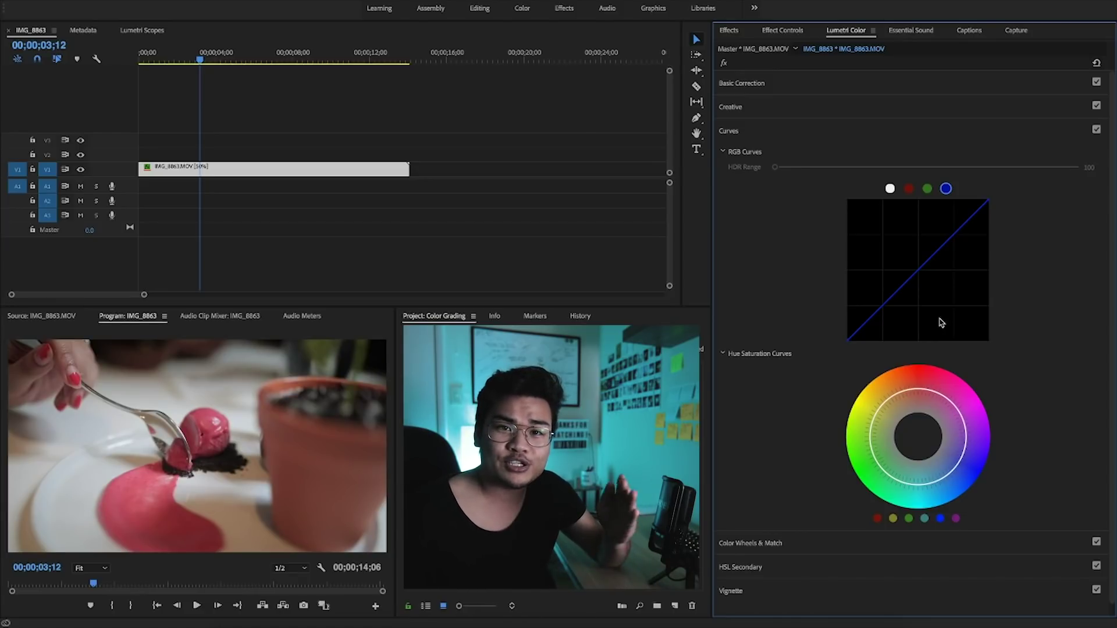
Shape S-curves on the red and green RGB curves, raising the highlights and lowering the shadows.
left_click(909, 188)
left_click_drag(970, 226, 956, 218)
left_click_drag(868, 324, 876, 324)
left_click(928, 189)
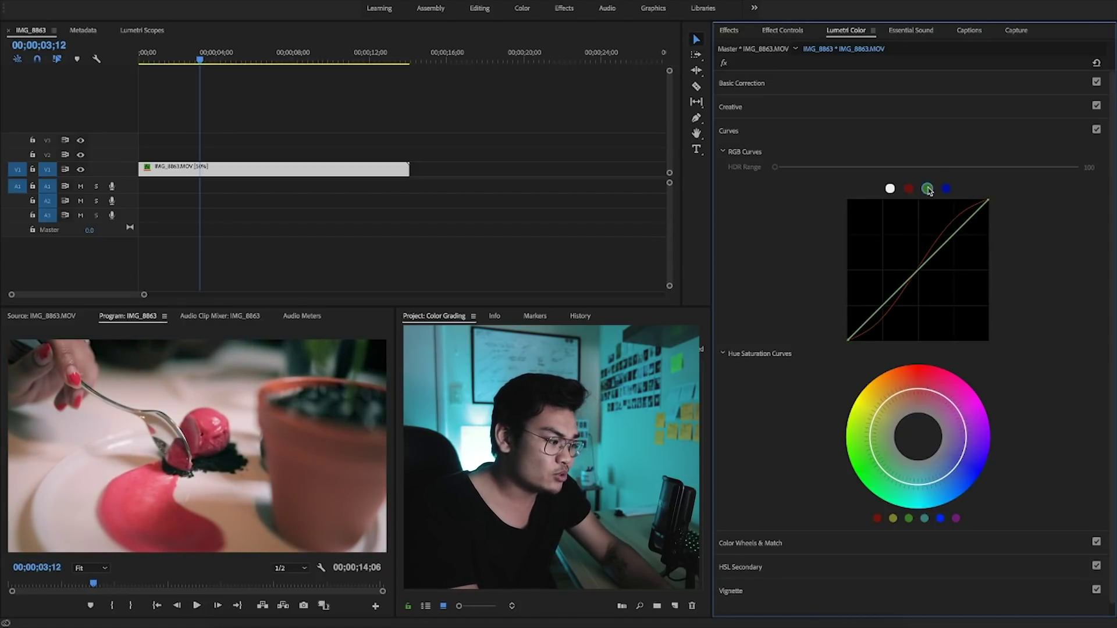
left_click_drag(955, 234, 952, 226)
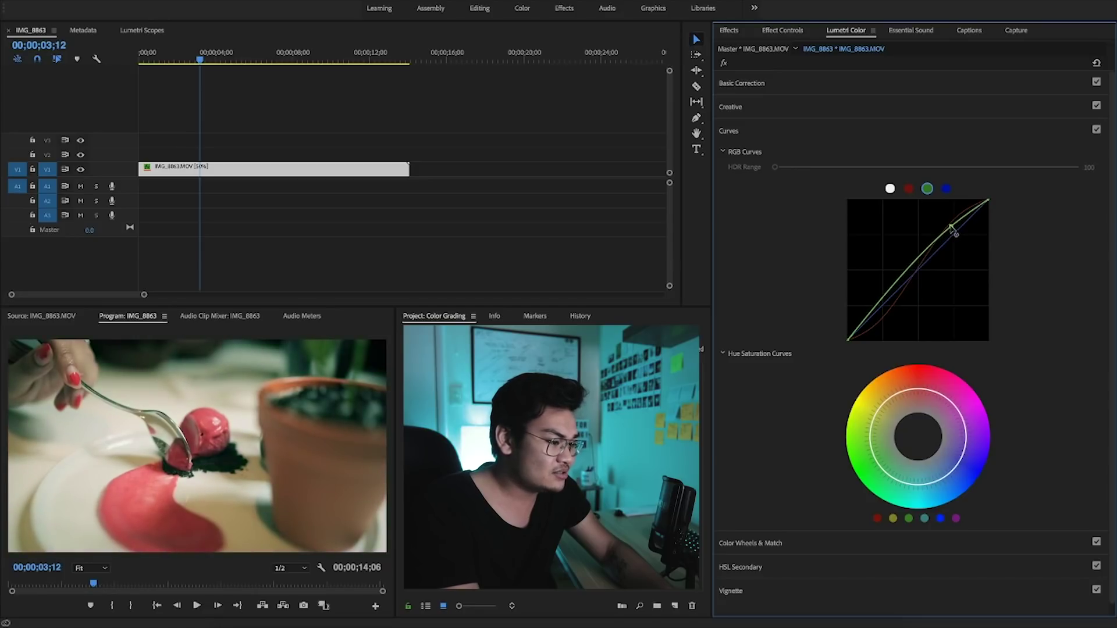
left_click_drag(872, 318, 877, 321)
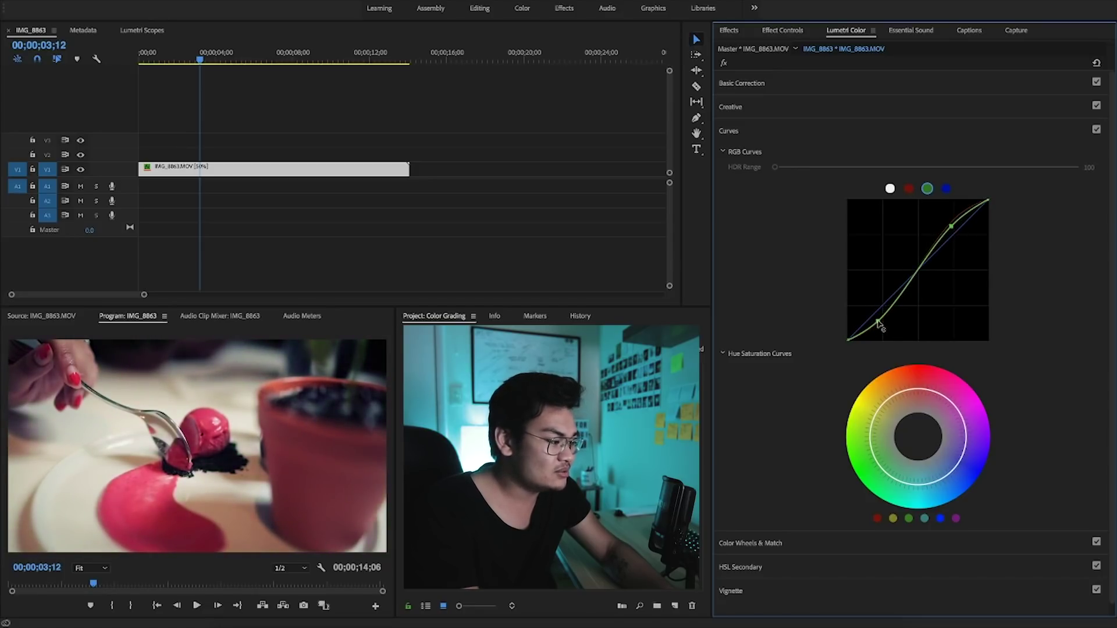
Shape a matching S-curve on the blue RGB curve, and reset the color curves to straight lines.
left_click(945, 189)
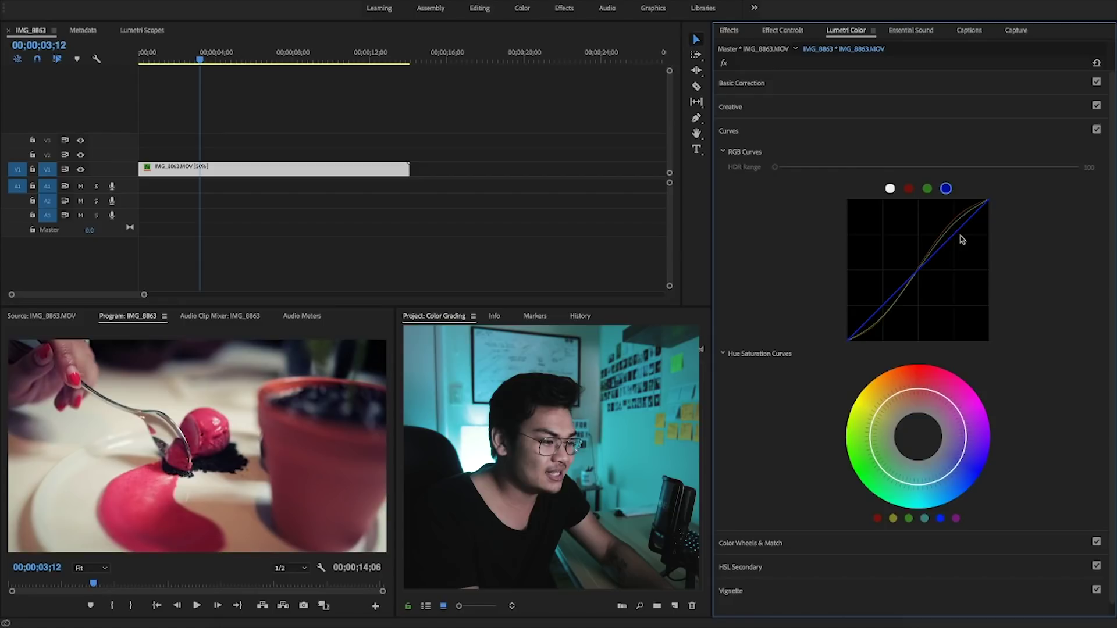
left_click_drag(962, 237, 952, 222)
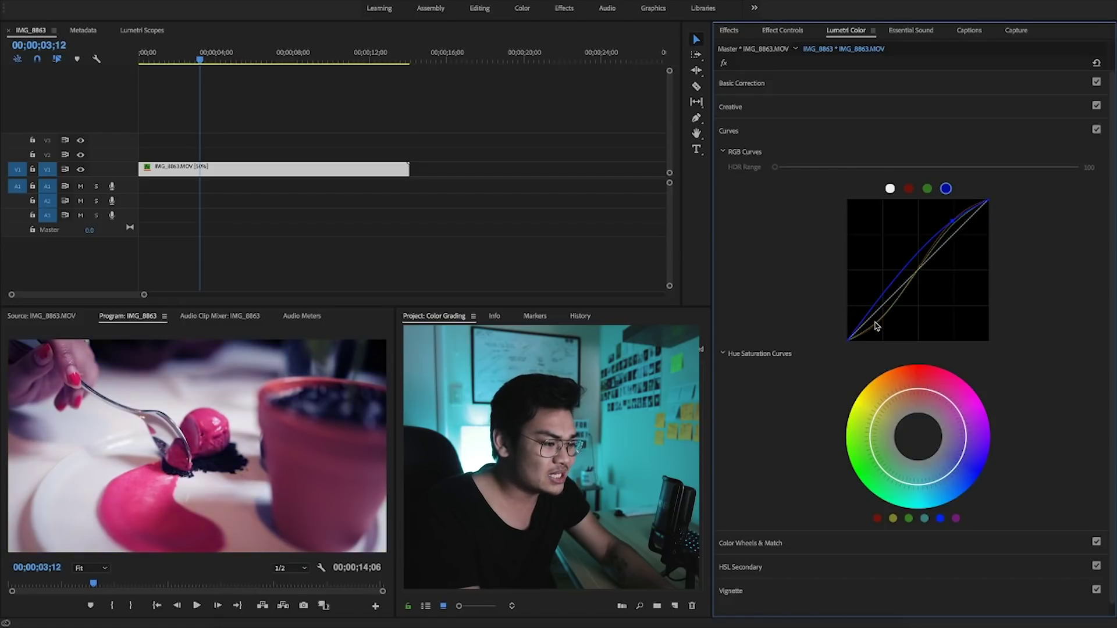
left_click_drag(878, 316, 882, 320)
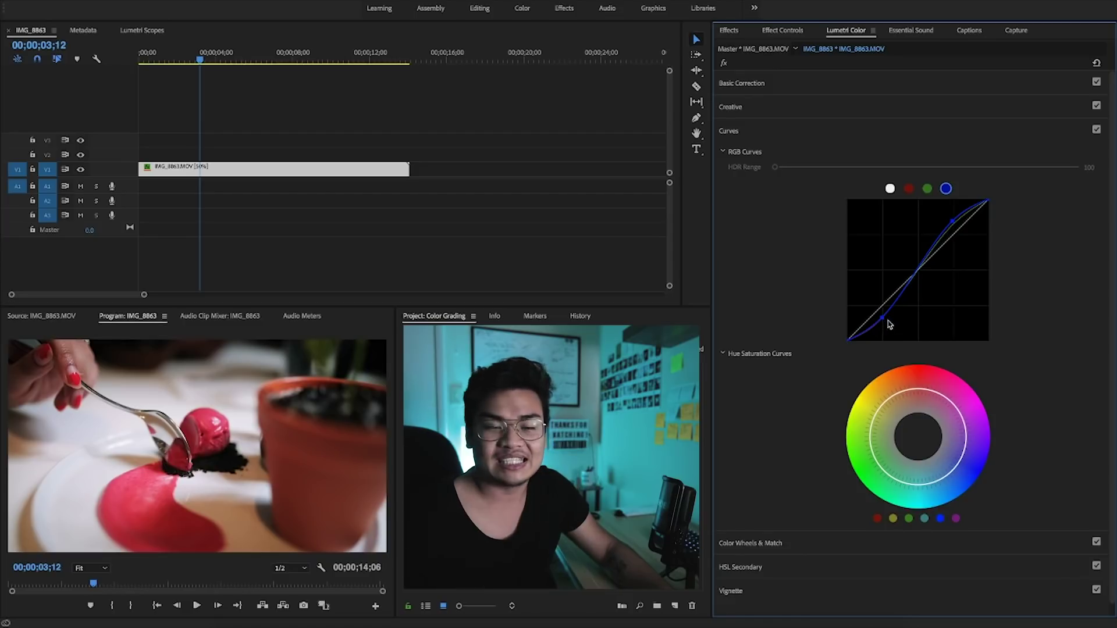
double_click(904, 224)
left_click(908, 188)
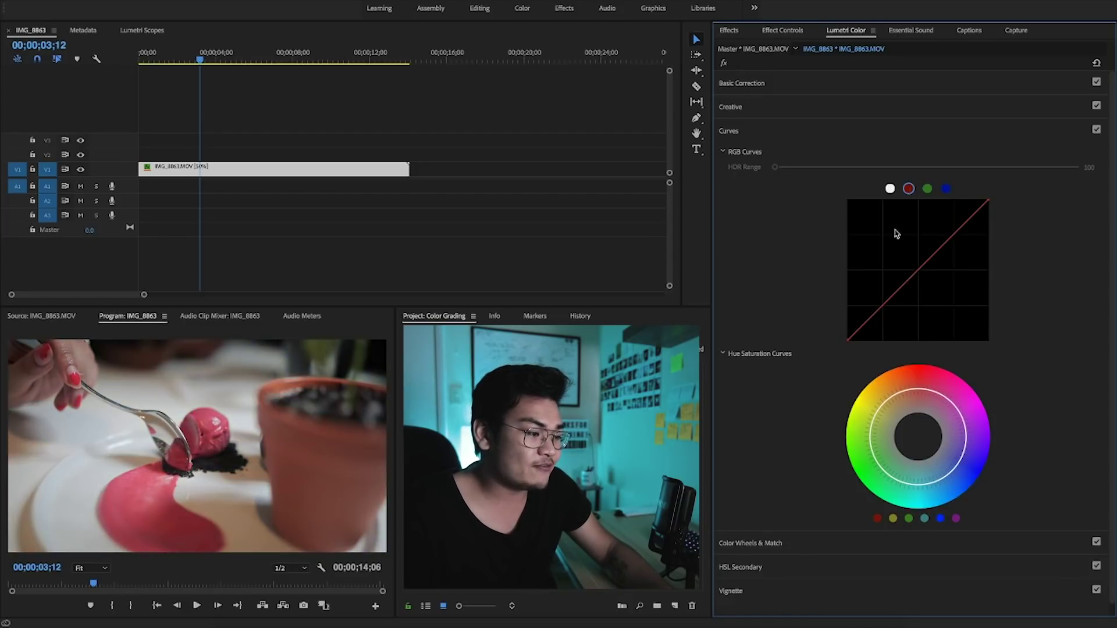
left_click(890, 191)
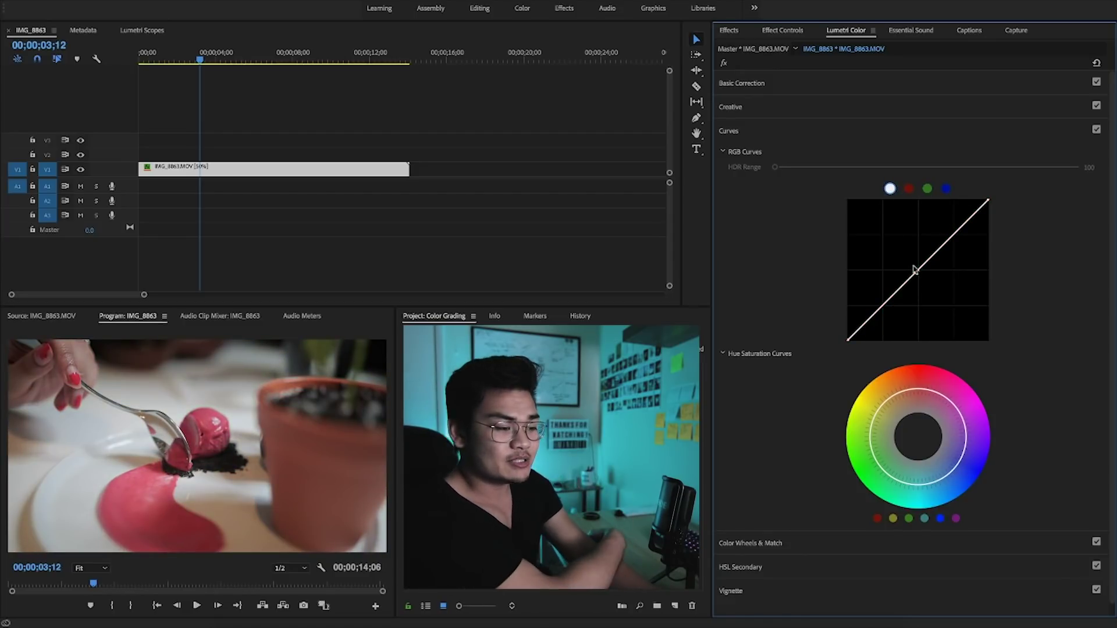
Collapse the RGB Curves, try desaturating only the reds on the hue saturation curve, and reset it.
left_click(723, 151)
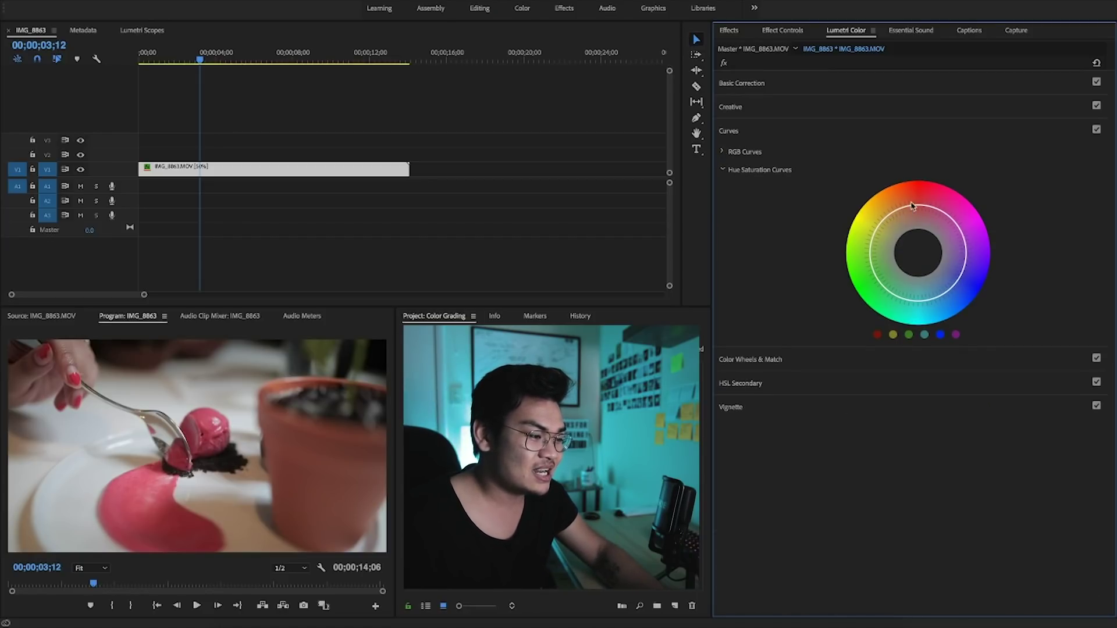
left_click(877, 334)
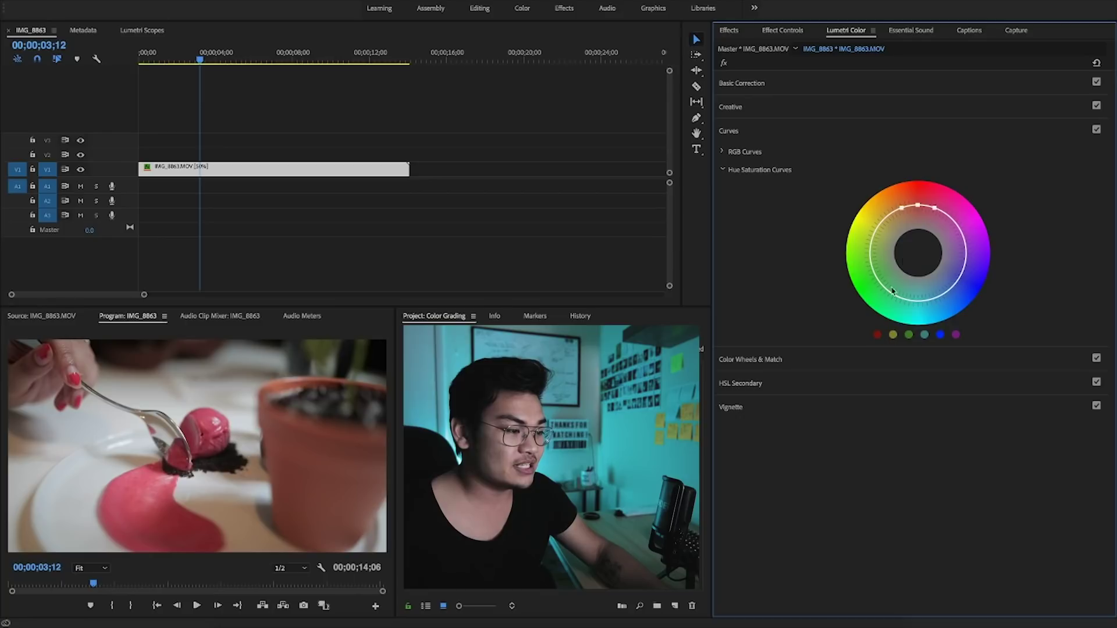
left_click_drag(919, 201, 917, 231)
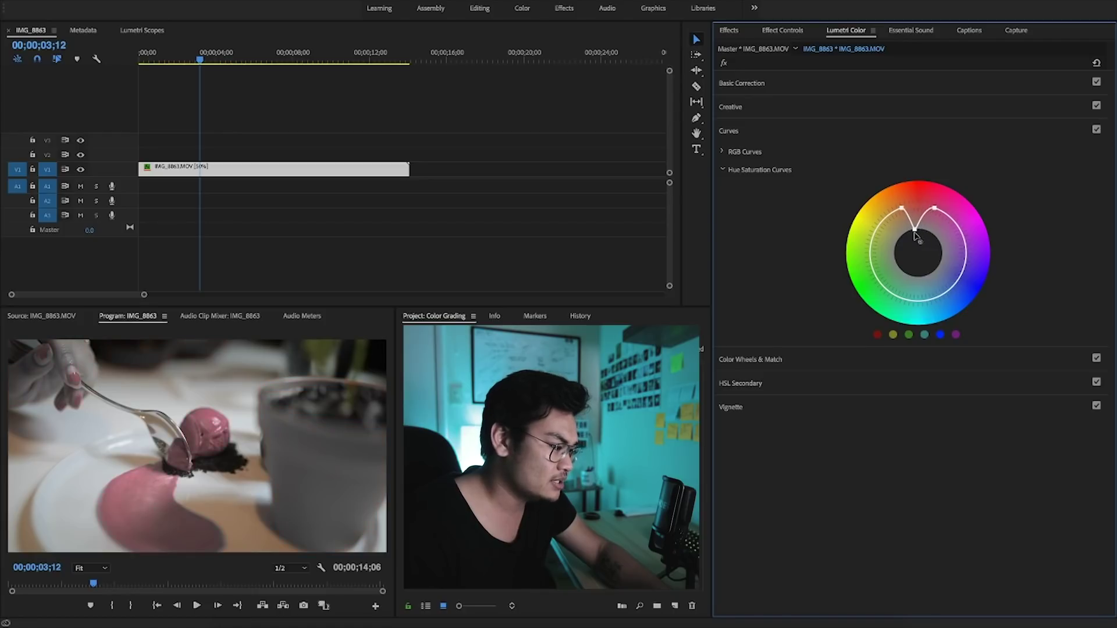
double_click(905, 193)
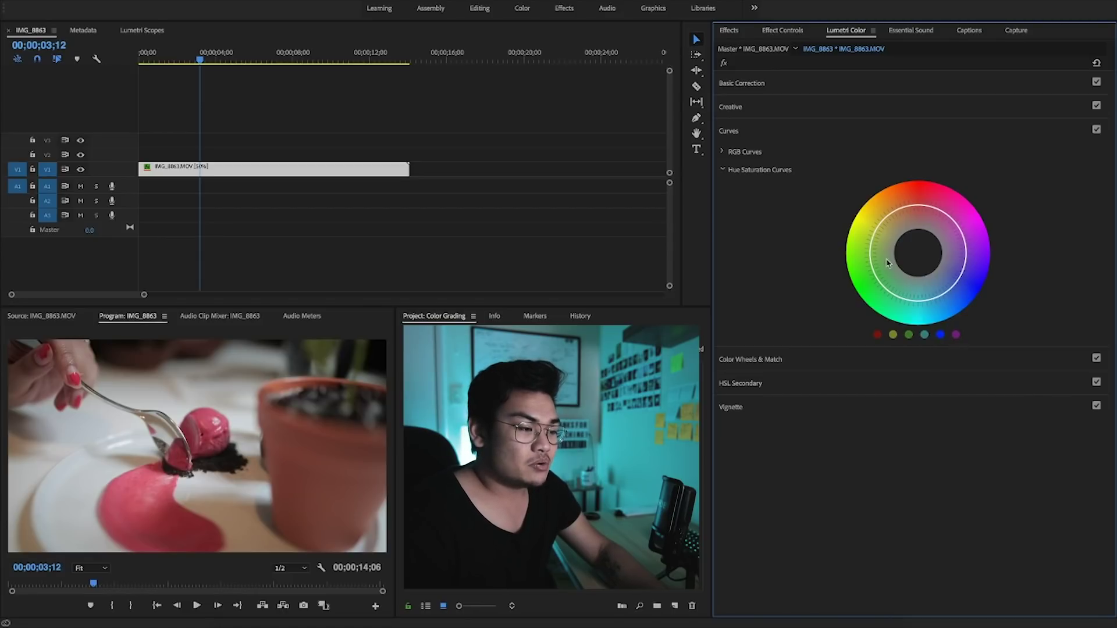
Try custom hue saturation points in the warm and blue ranges, pull the curve to full desaturation, and clear the changes.
key("ctrl+s")
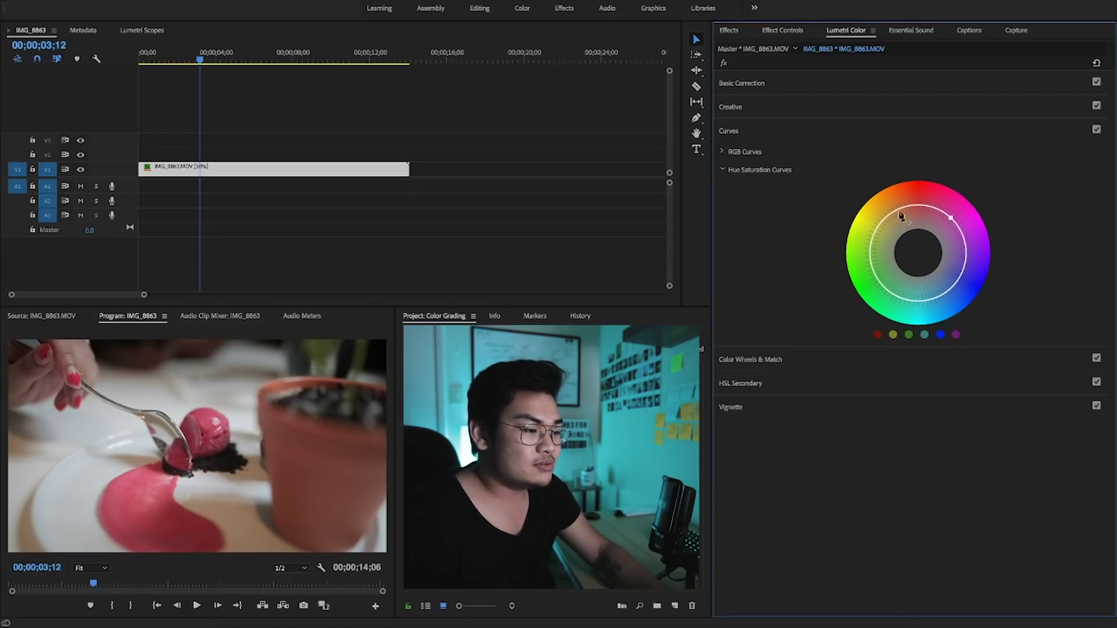
mouse_move(894, 214)
left_mouse_down()
mouse_move(902, 239)
mouse_move(883, 191)
mouse_move(896, 213)
left_mouse_up()
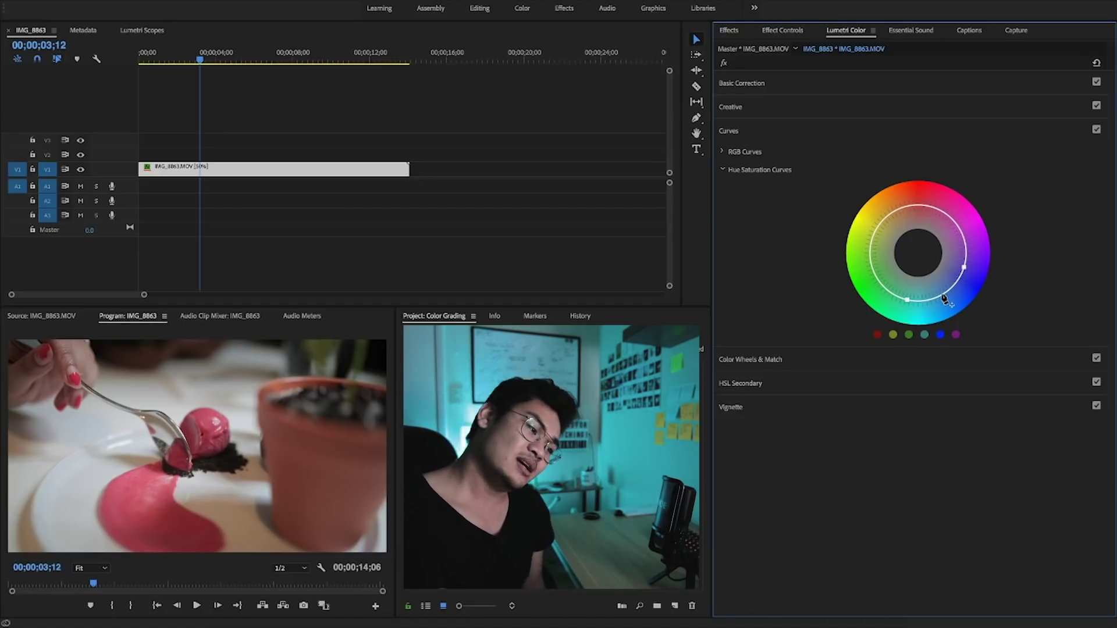
left_click_drag(957, 294, 933, 275)
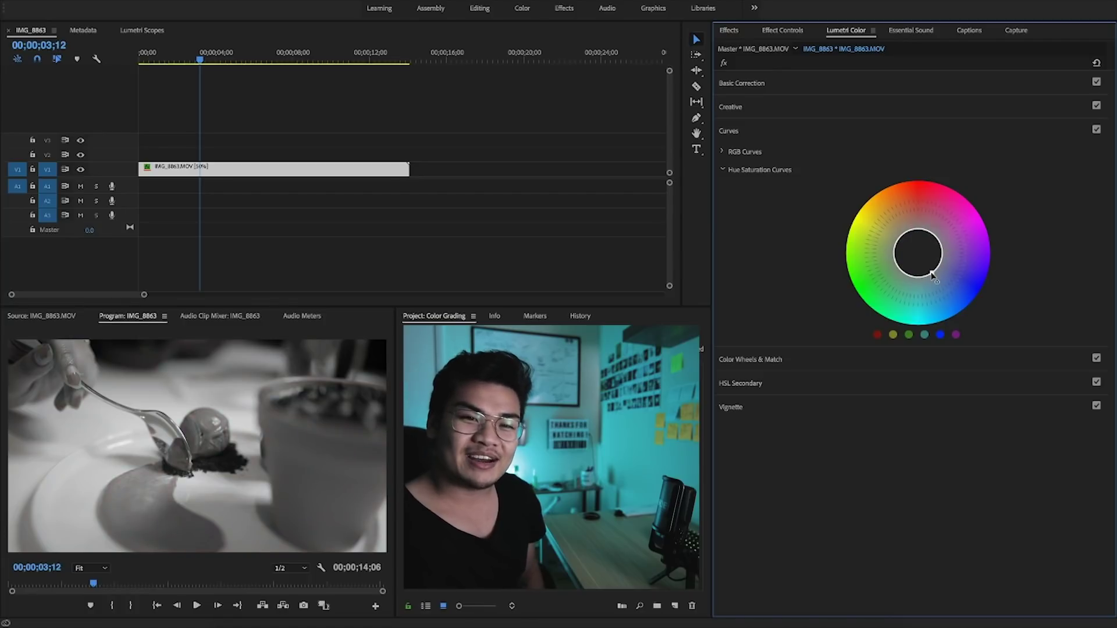
key("ctrl+z")
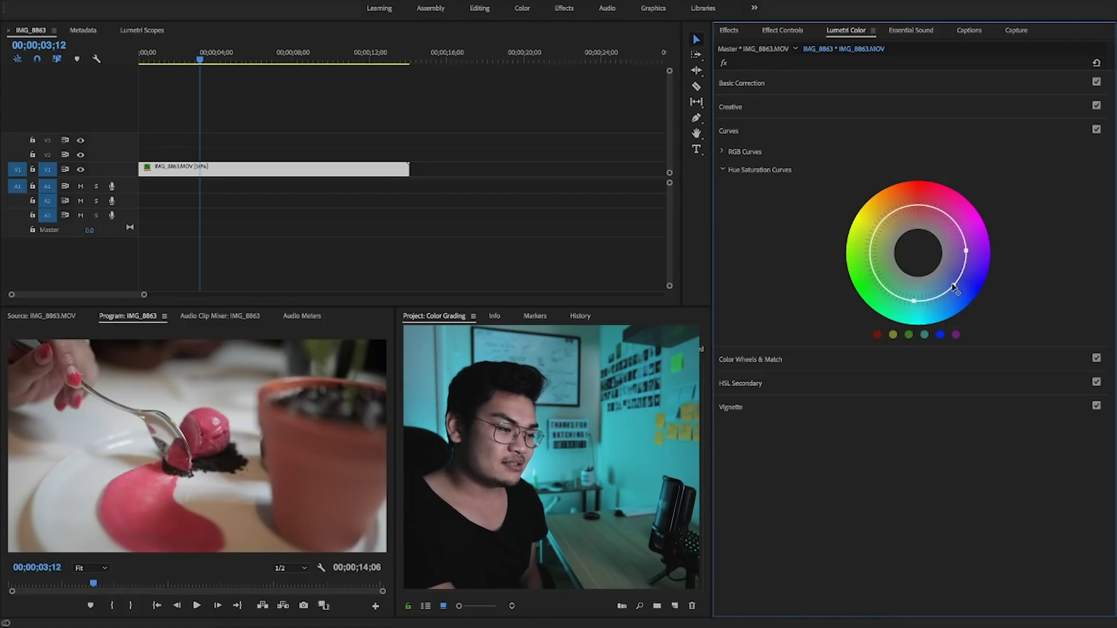
left_click_drag(957, 284, 968, 275)
double_click(980, 256)
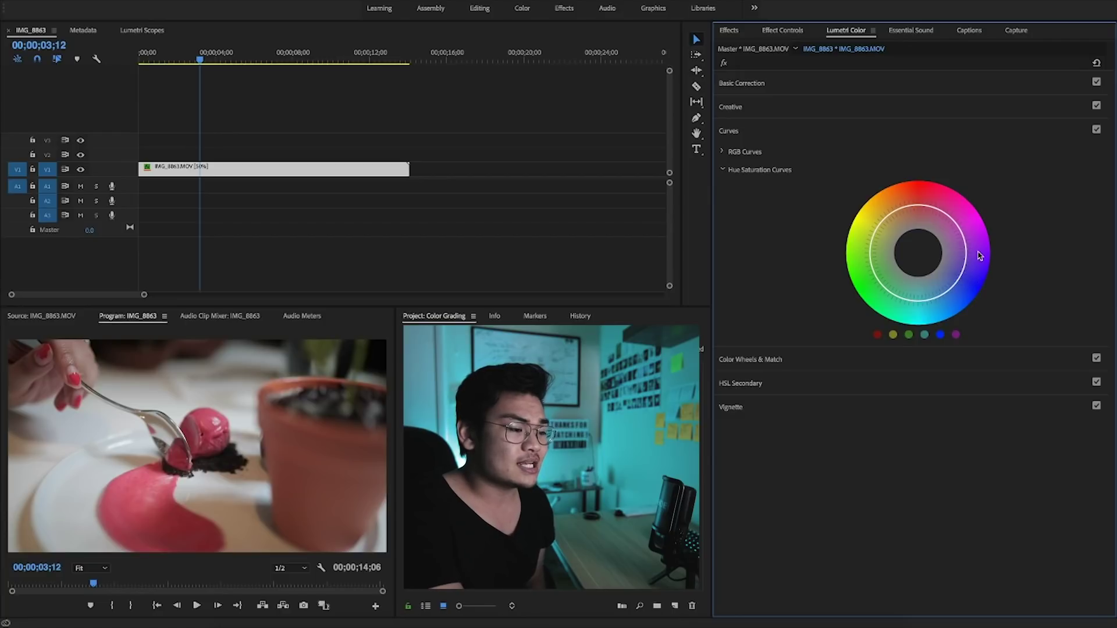
Expand Color Wheels & Match, darken the shadows slightly and give them a faint cyan tint.
left_click(756, 359)
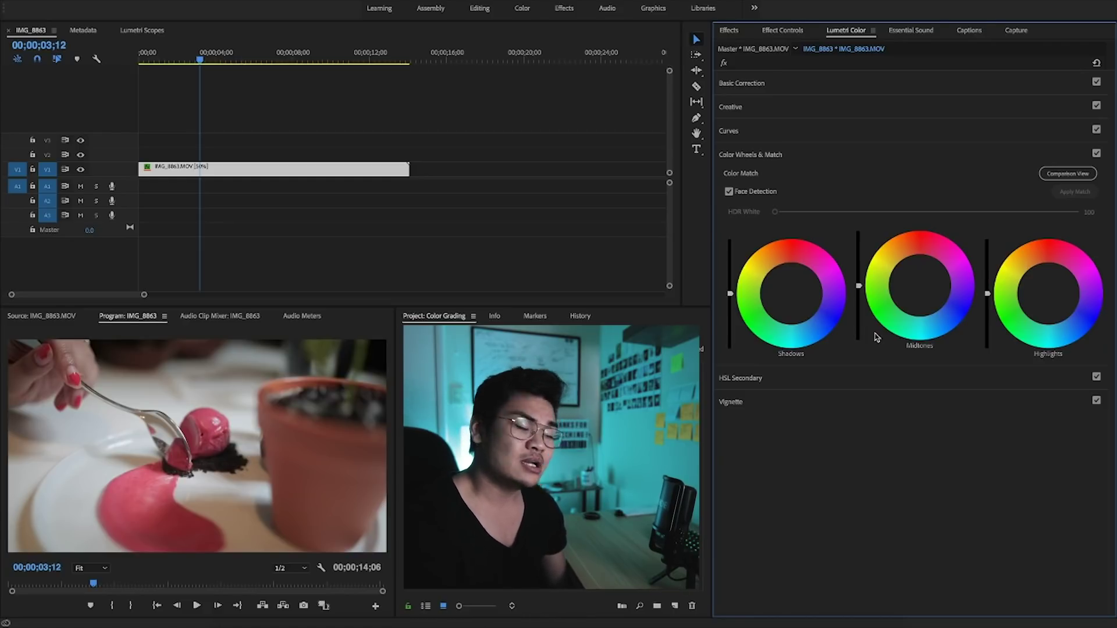
left_click(805, 302)
mouse_move(730, 294)
left_mouse_down()
mouse_move(730, 280)
mouse_move(730, 303)
left_mouse_up()
left_click_drag(823, 299, 778, 317)
double_click(790, 300)
Brighten the midtones and highlights slightly on their color wheels, tinting the midtones faintly green.
left_click_drag(919, 286, 858, 278)
double_click(910, 270)
left_click_drag(987, 294, 987, 285)
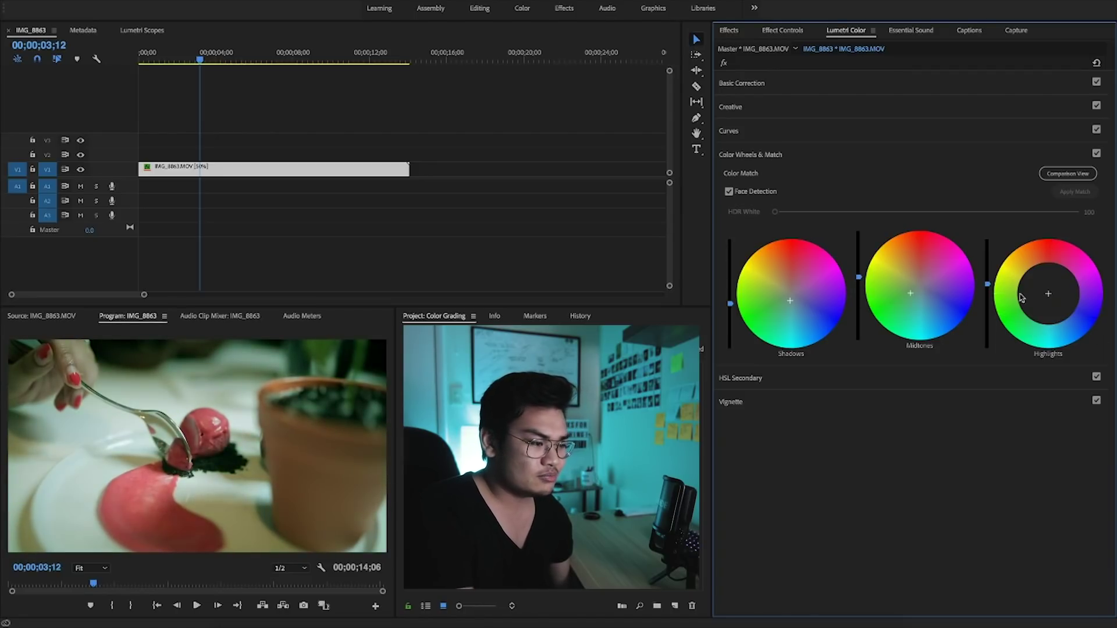
Reset the shadow and midtone tints, try a magenta midtone tint, and return the midtones to neutral.
double_click(793, 318)
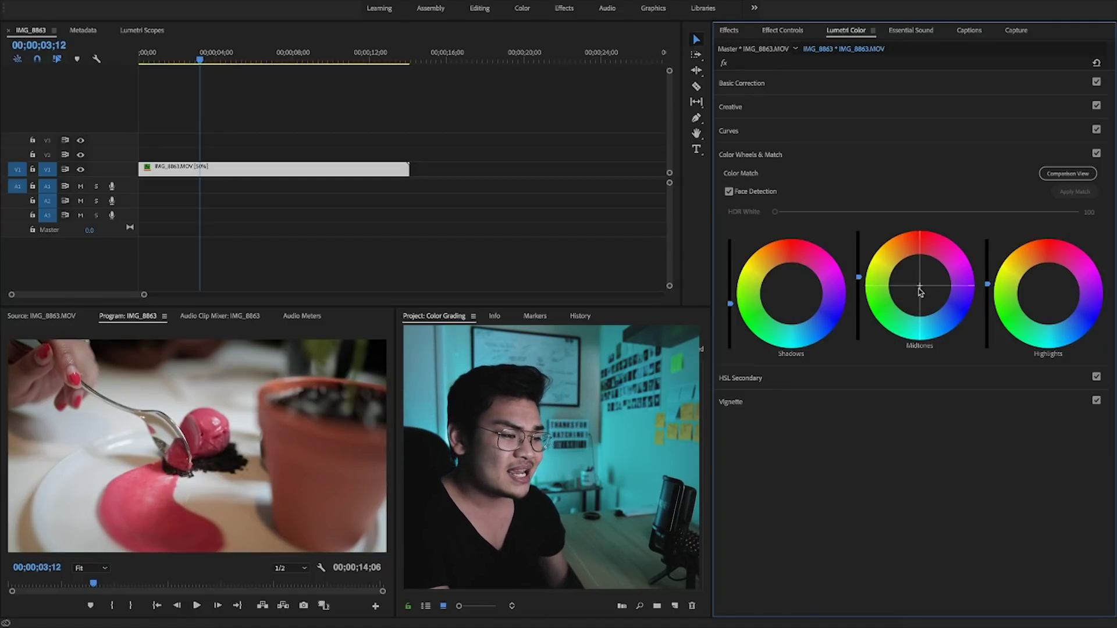
left_click_drag(919, 285, 893, 288)
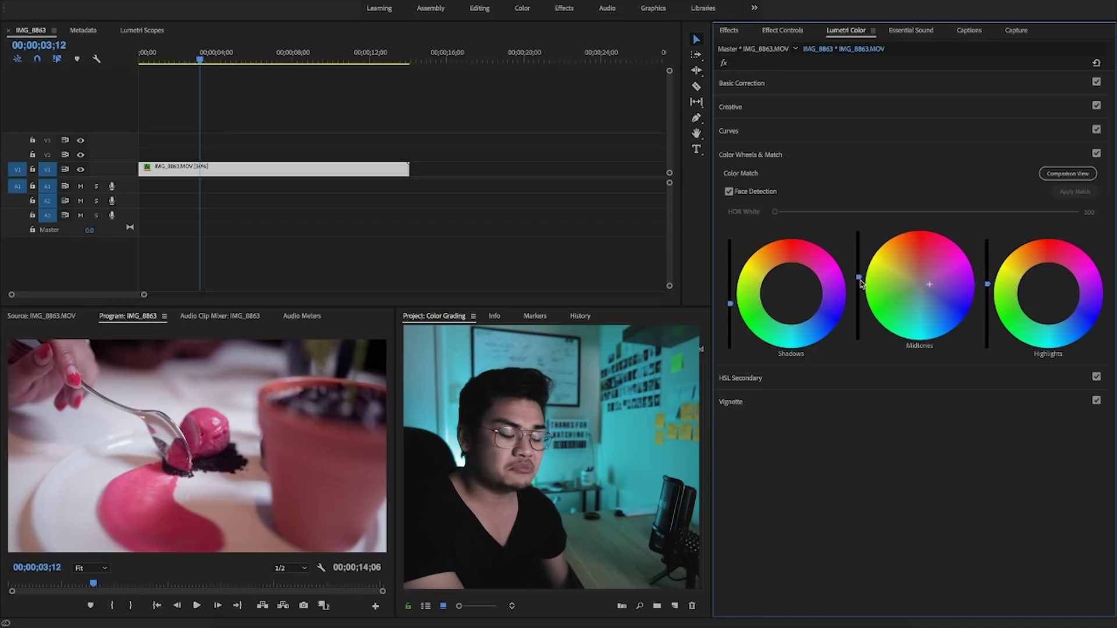
double_click(920, 311)
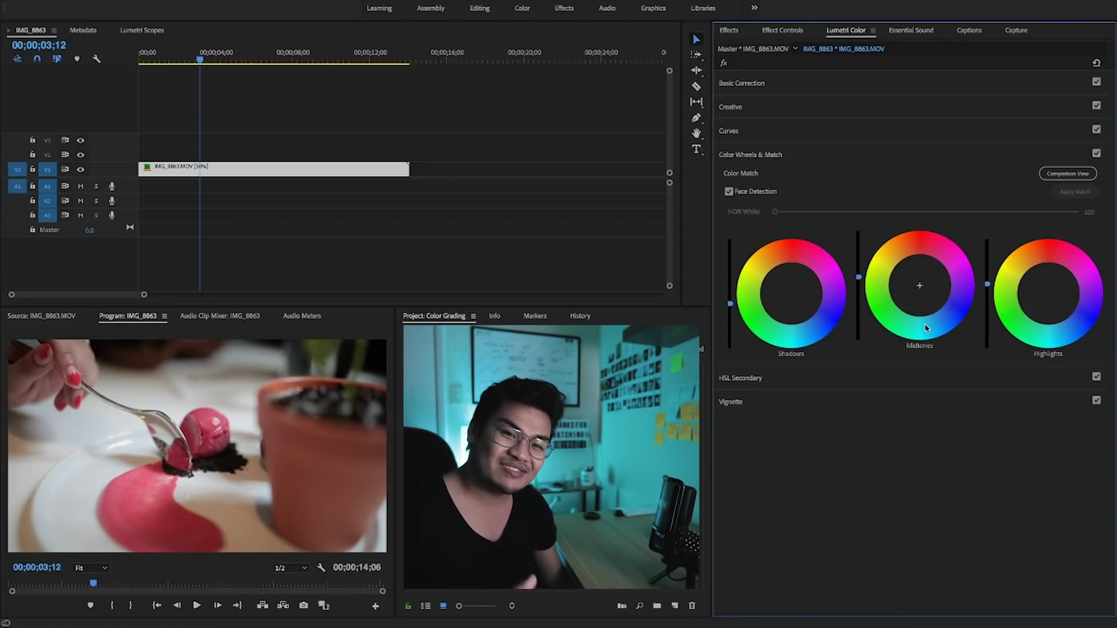
Open HSL Secondary, collapse Refine and Correction, key the red color and narrow its hue range.
left_click(859, 379)
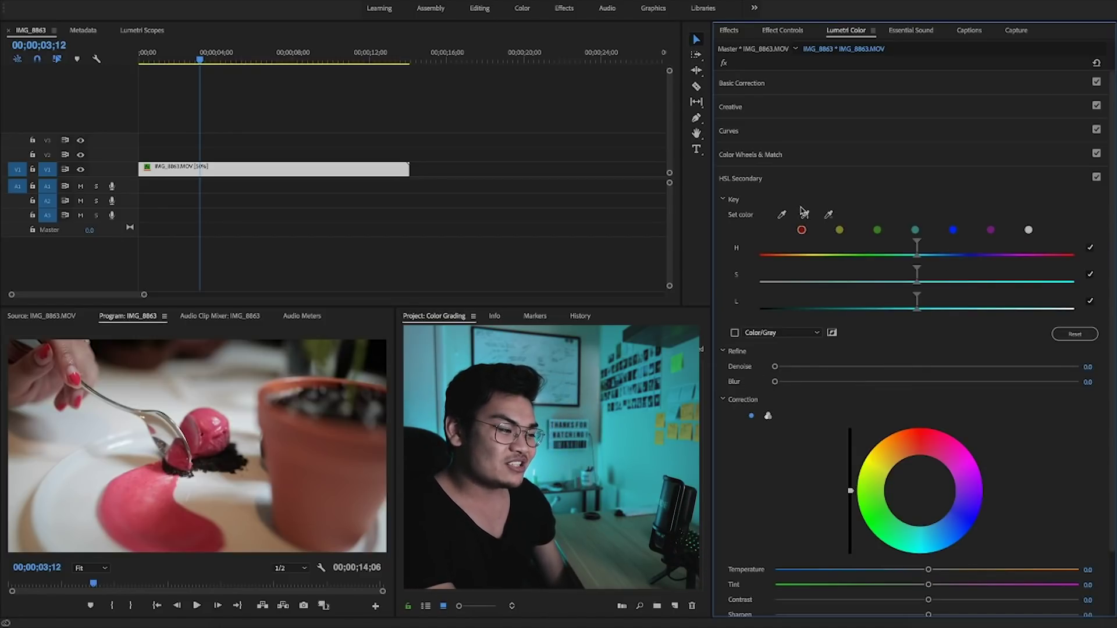
left_click(722, 351)
left_click(724, 369)
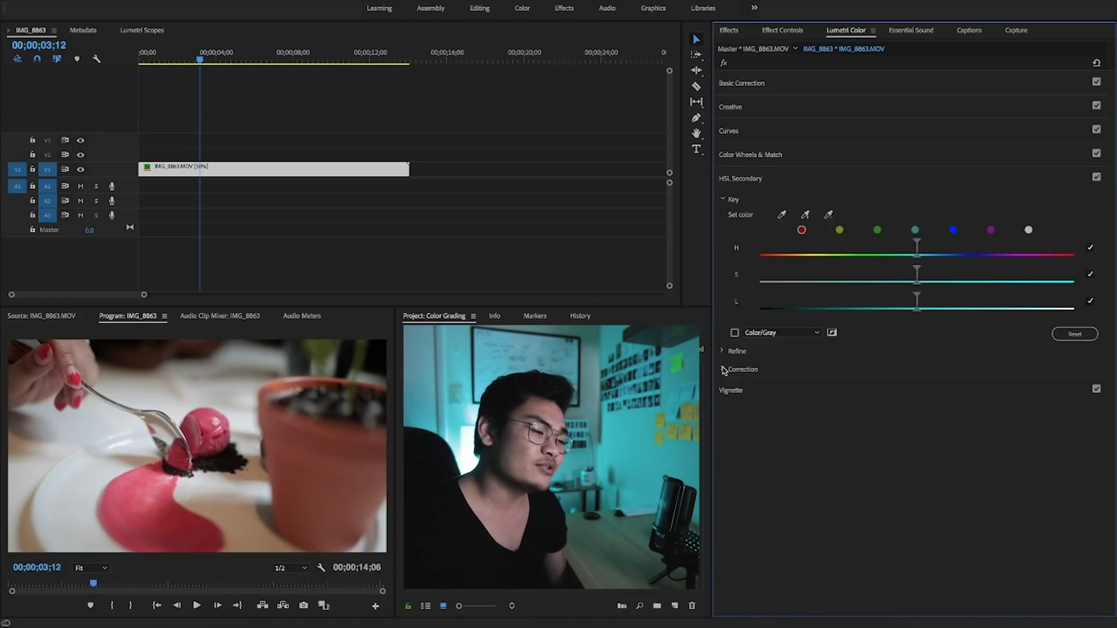
left_click(802, 230)
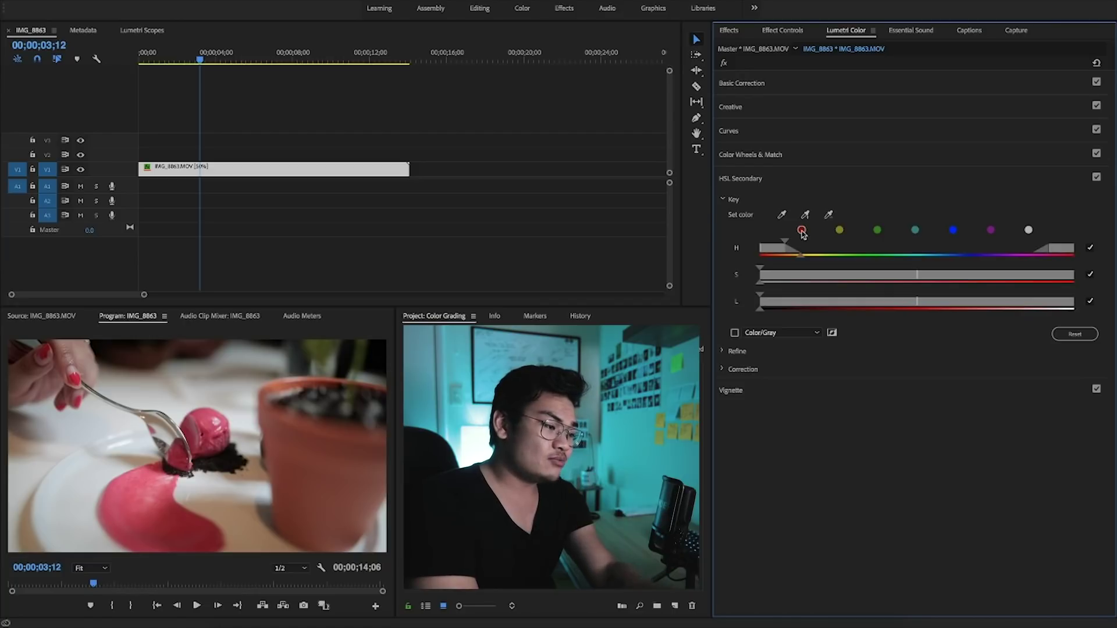
left_click_drag(803, 259, 770, 243)
Check the Color/Gray mask, expand Refine, and limit the key's saturation and luminance ranges.
left_click(734, 332)
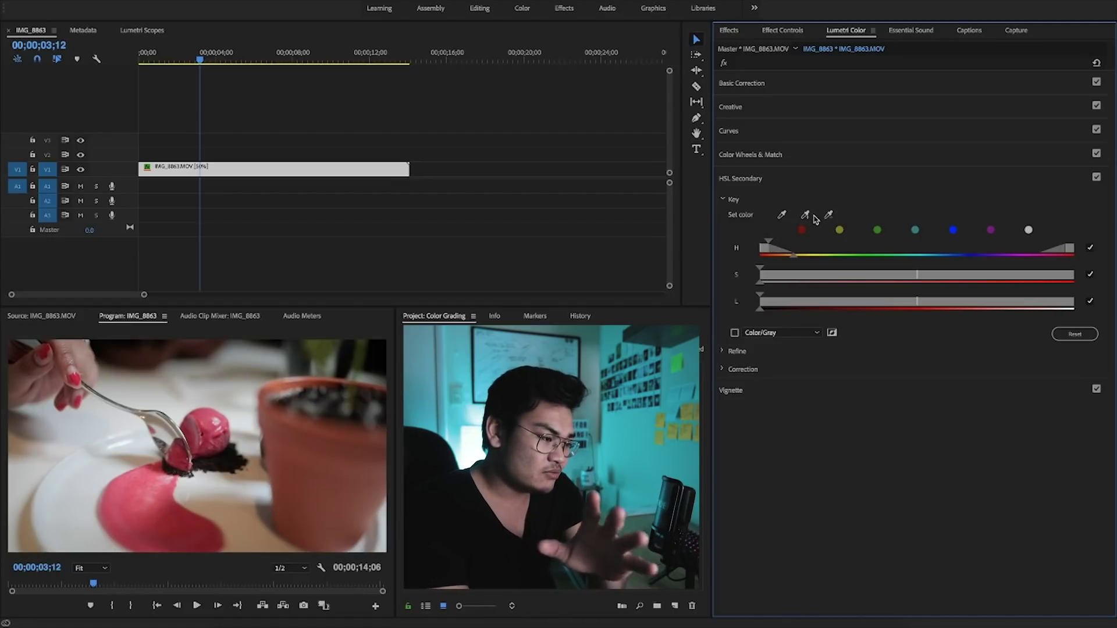
left_click(766, 346)
left_click_drag(760, 309, 835, 303)
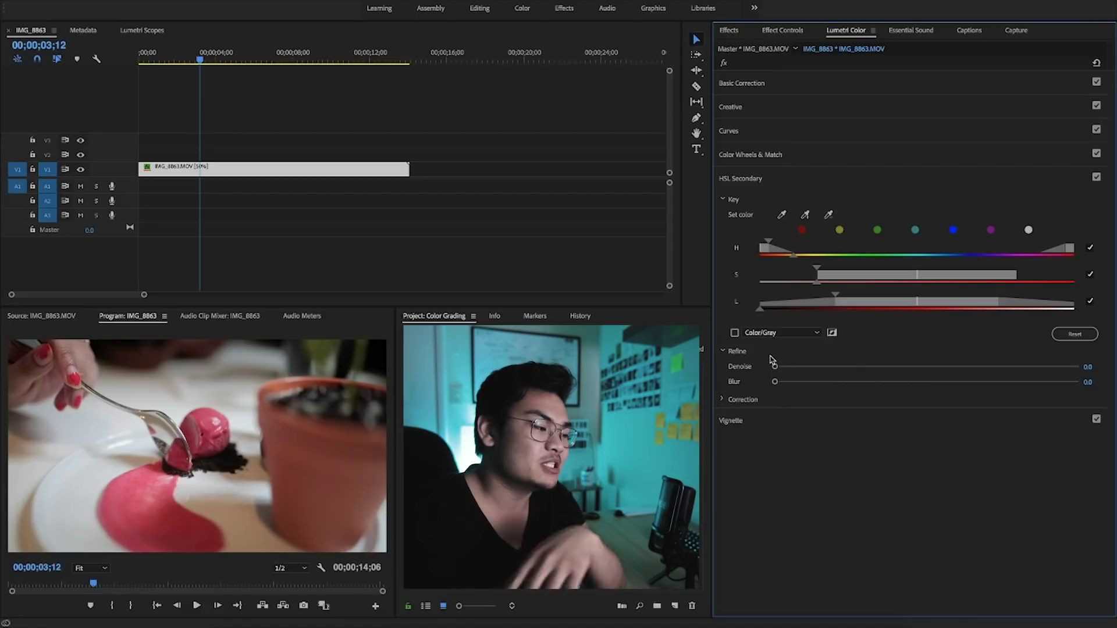
Expand the HSL Secondary Correction settings and shift the keyed reds toward purple on the color wheel.
left_click(723, 400)
scroll(822, 375, "down", 3)
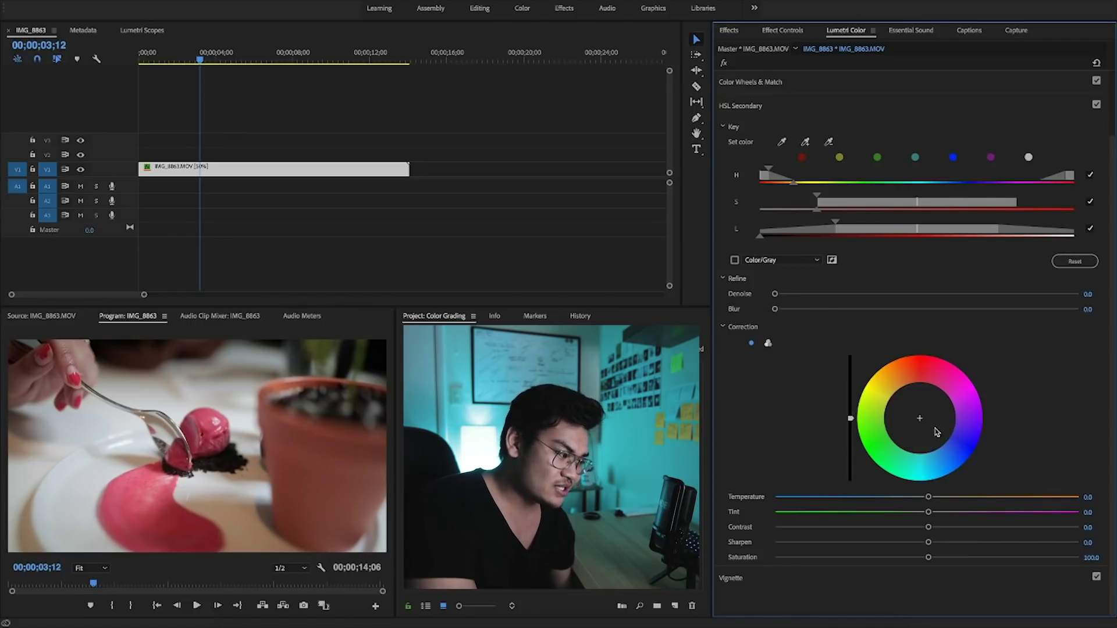
left_click_drag(939, 431, 949, 428)
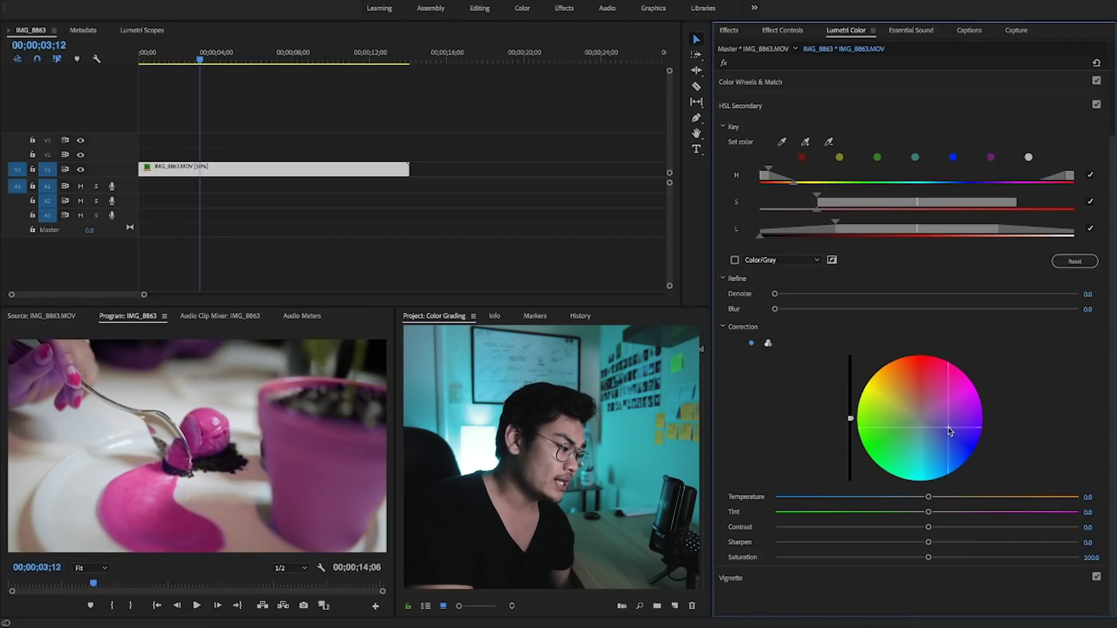
Widen the key's saturation and luminance ranges to their full extent and try the add-color eyedropper.
left_click_drag(818, 198, 915, 198)
key("ctrl+z")
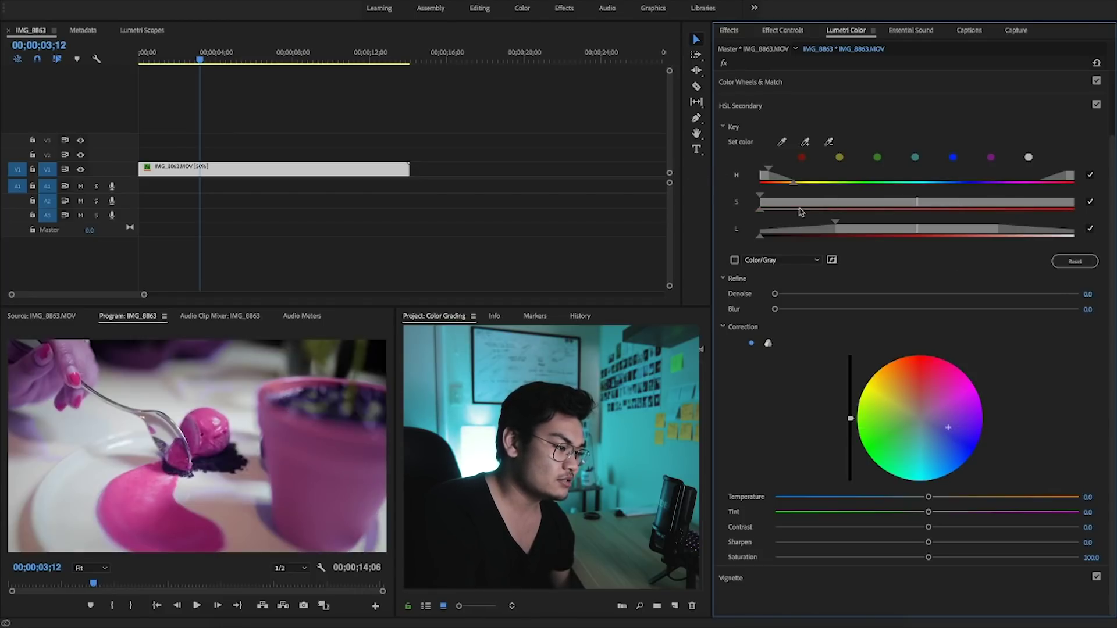
left_click_drag(836, 226, 760, 225)
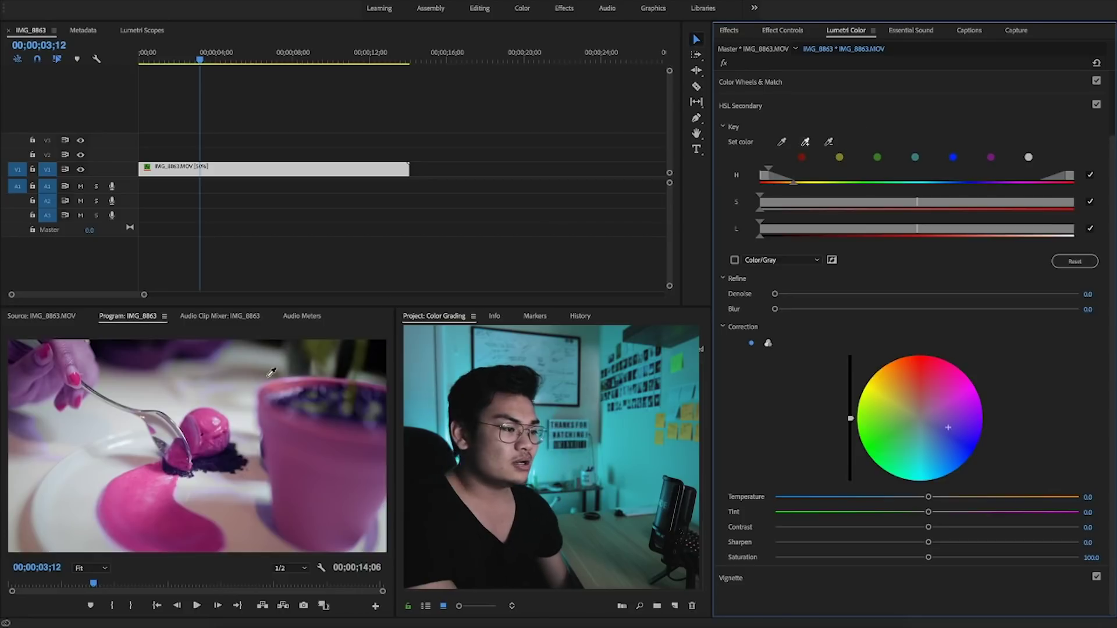
left_click(810, 141)
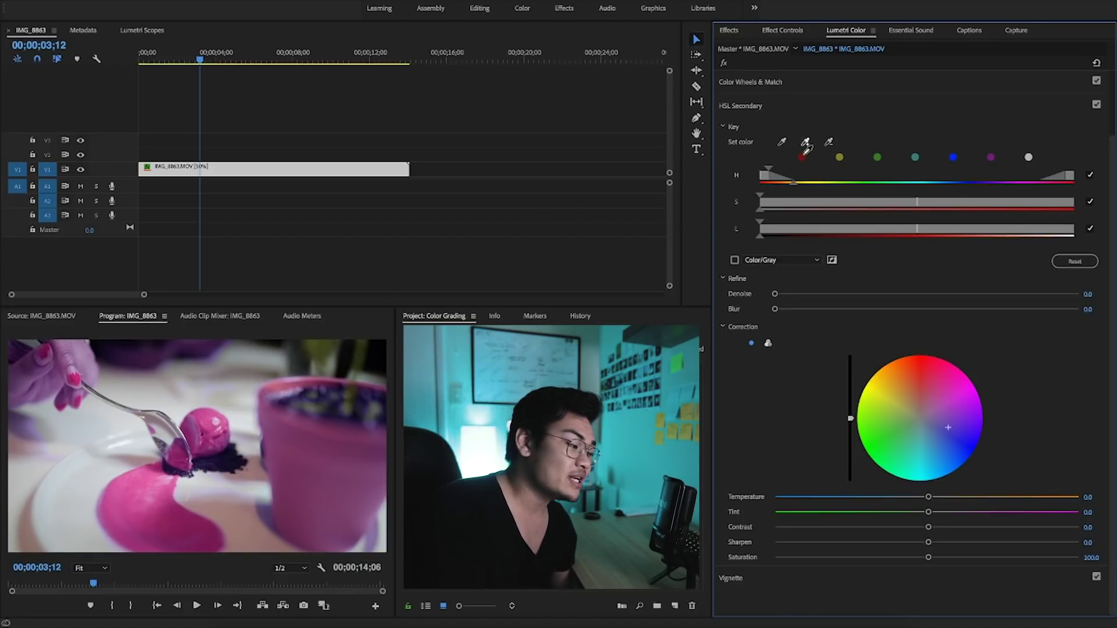
Sample the pink dessert ball with the add-color eyedropper and try shifting the correction wheel toward green.
left_click(215, 421)
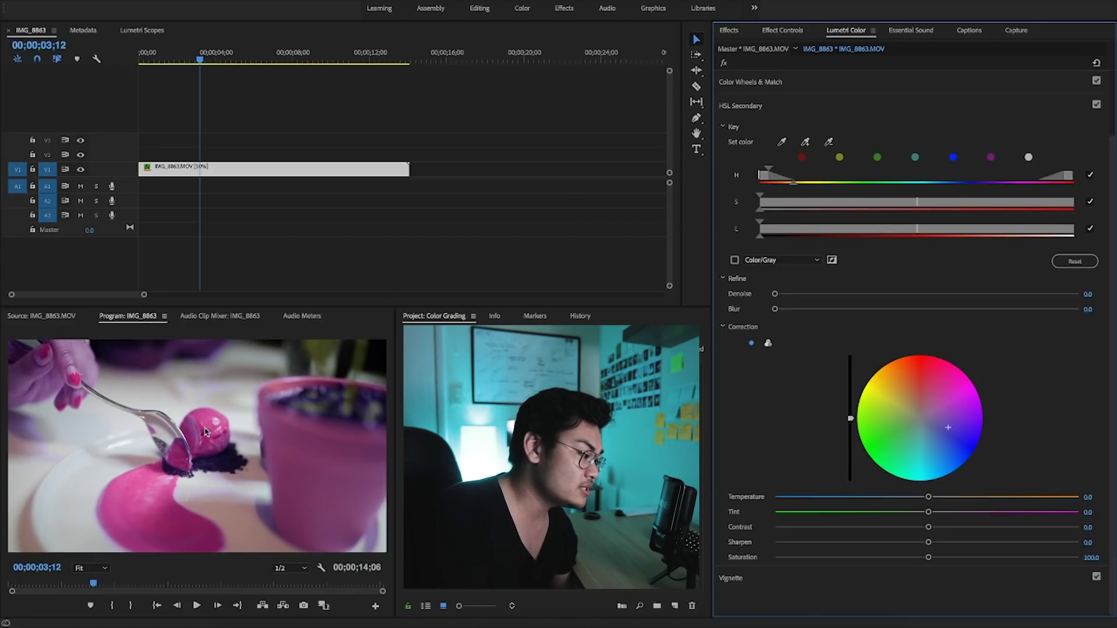
left_click(806, 142)
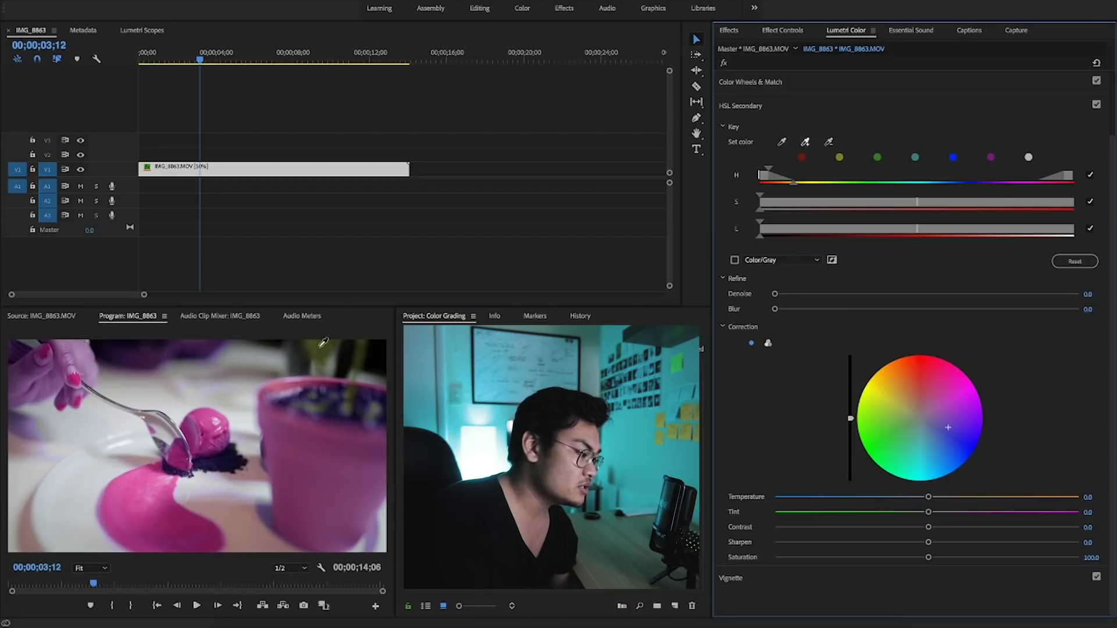
left_click(207, 433)
left_click_drag(906, 413, 905, 441)
Try adding the pink sauce to the key with a cyan correction, and reset the correction wheel and key.
left_click(805, 142)
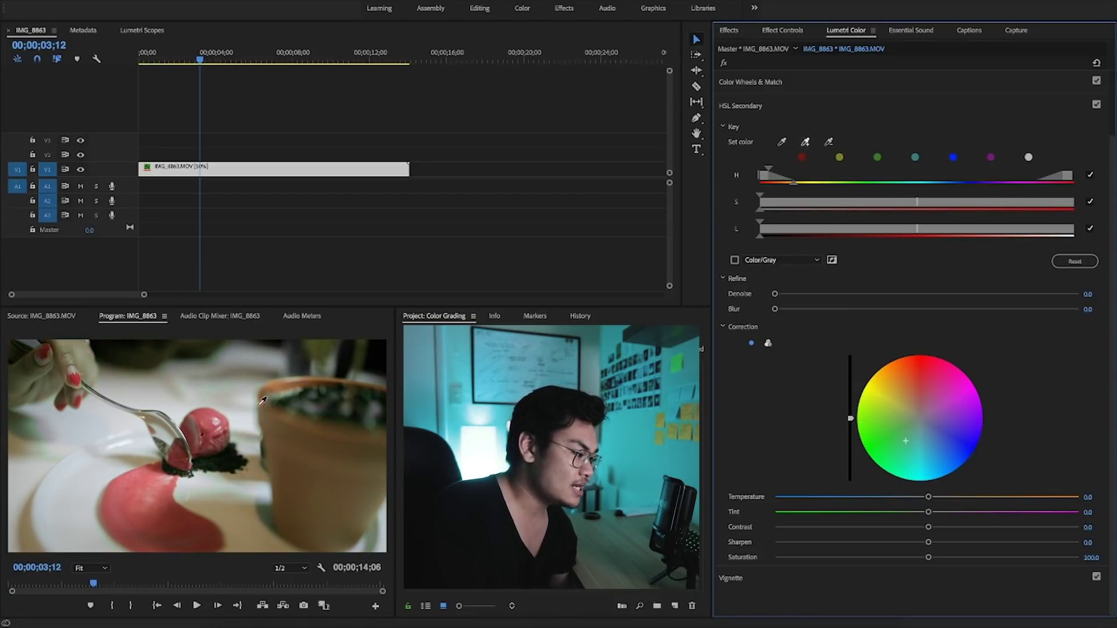
left_click(140, 470)
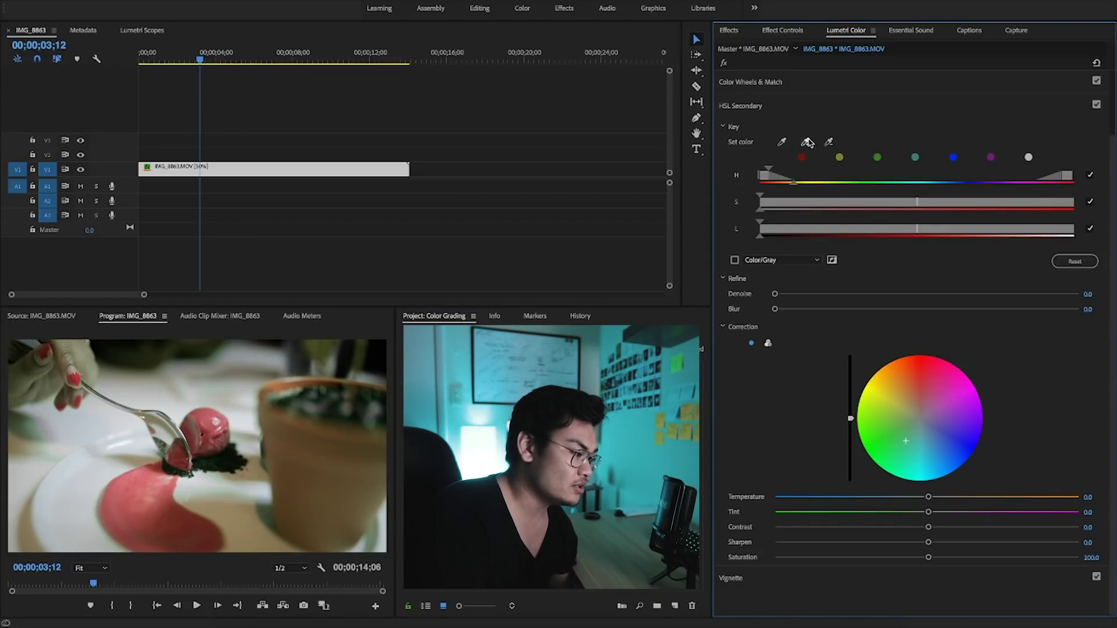
left_click(146, 481)
left_click_drag(973, 413, 925, 464)
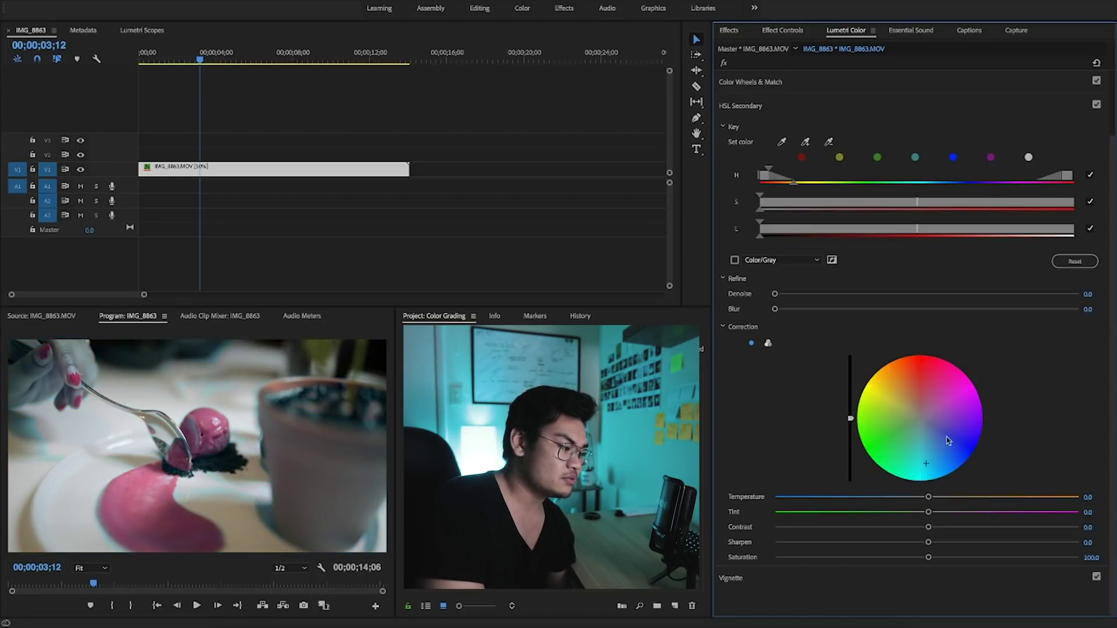
double_click(910, 438)
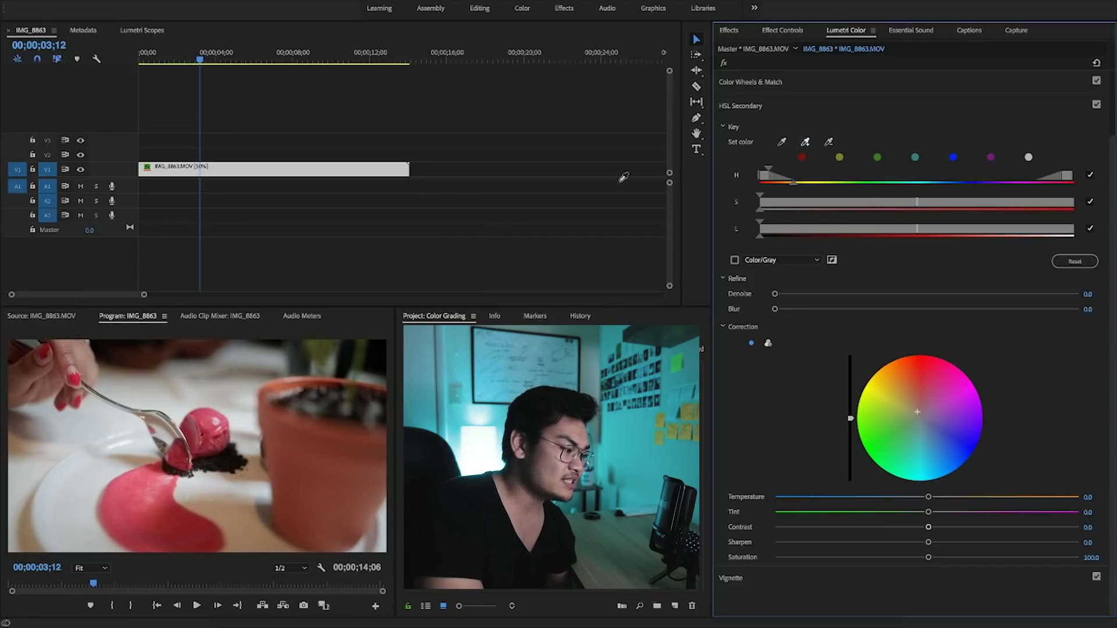
left_click(1076, 261)
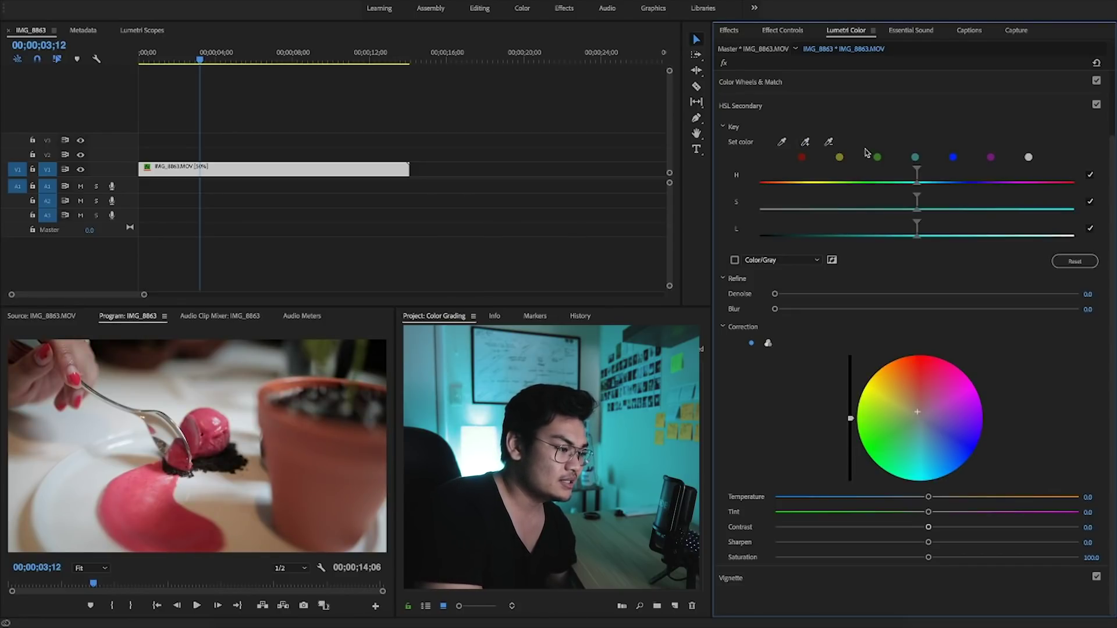
Key the terracotta pot's color with the add-color eyedropper and shift it toward blue-purple on the correction wheel.
left_click(805, 142)
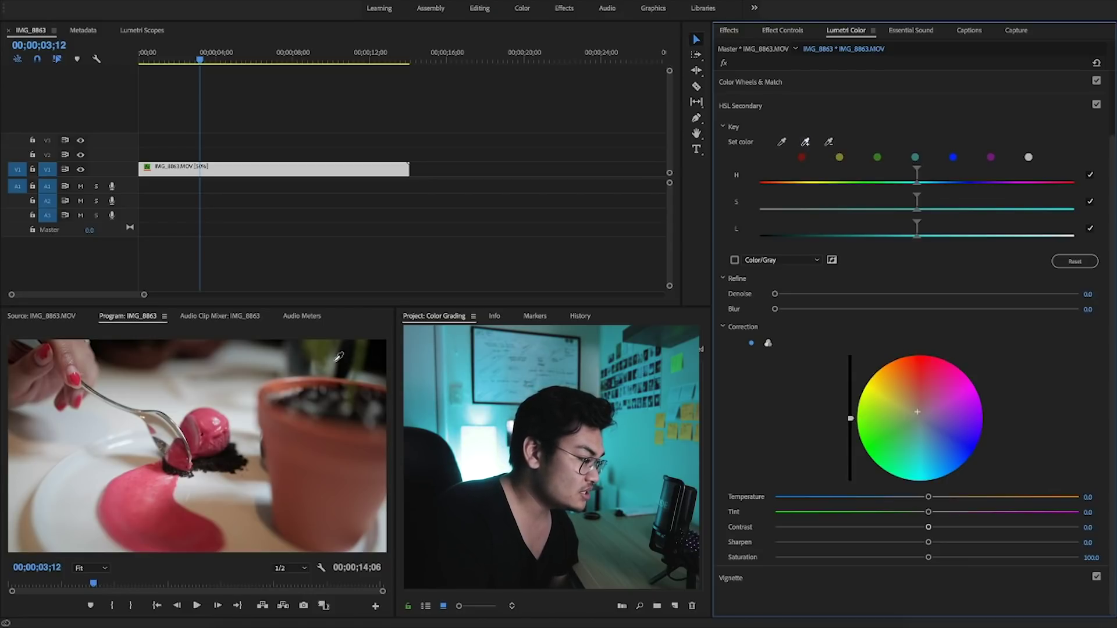
left_click(295, 448)
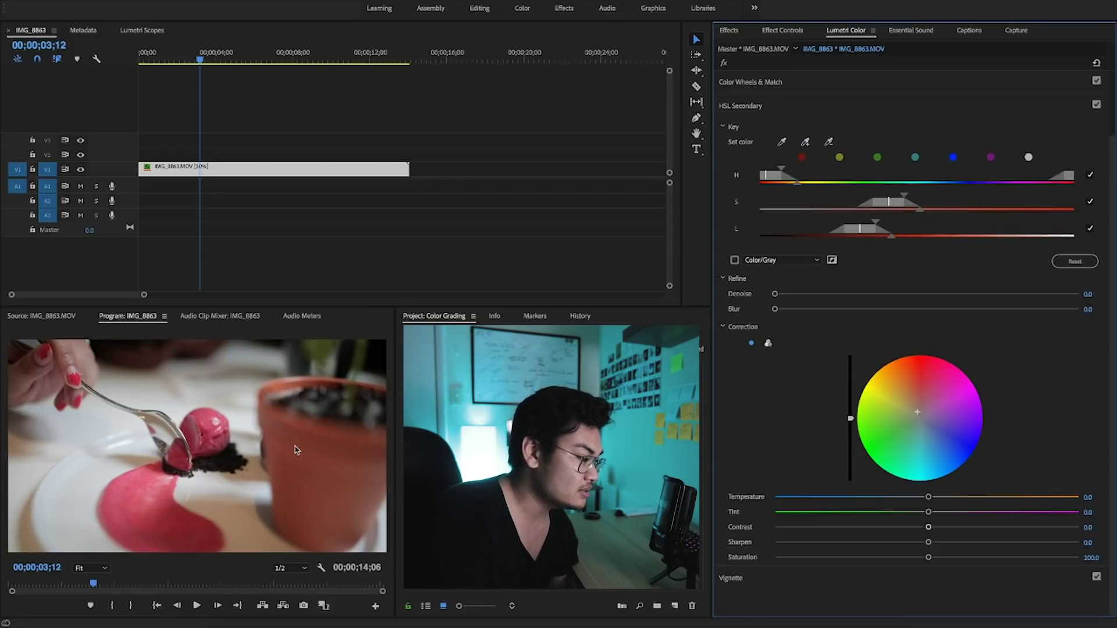
mouse_move(933, 457)
left_mouse_down()
mouse_move(962, 404)
mouse_move(946, 390)
mouse_move(913, 393)
mouse_move(928, 453)
mouse_move(955, 458)
left_mouse_up()
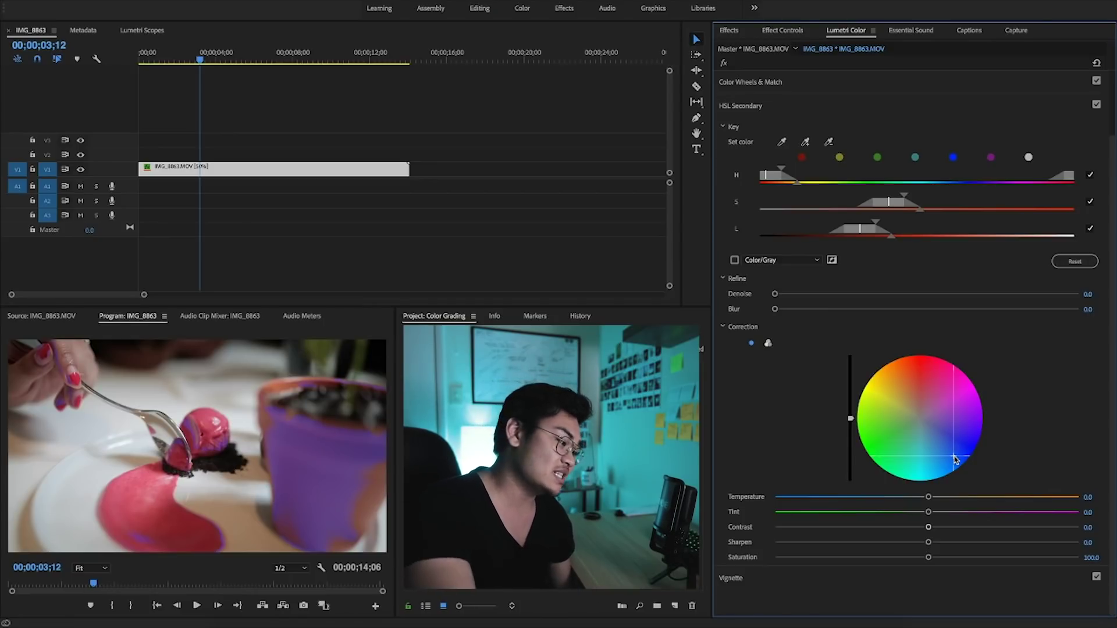
Widen the falloff of the key's luminance, saturation and hue ranges.
left_click_drag(894, 241, 1002, 239)
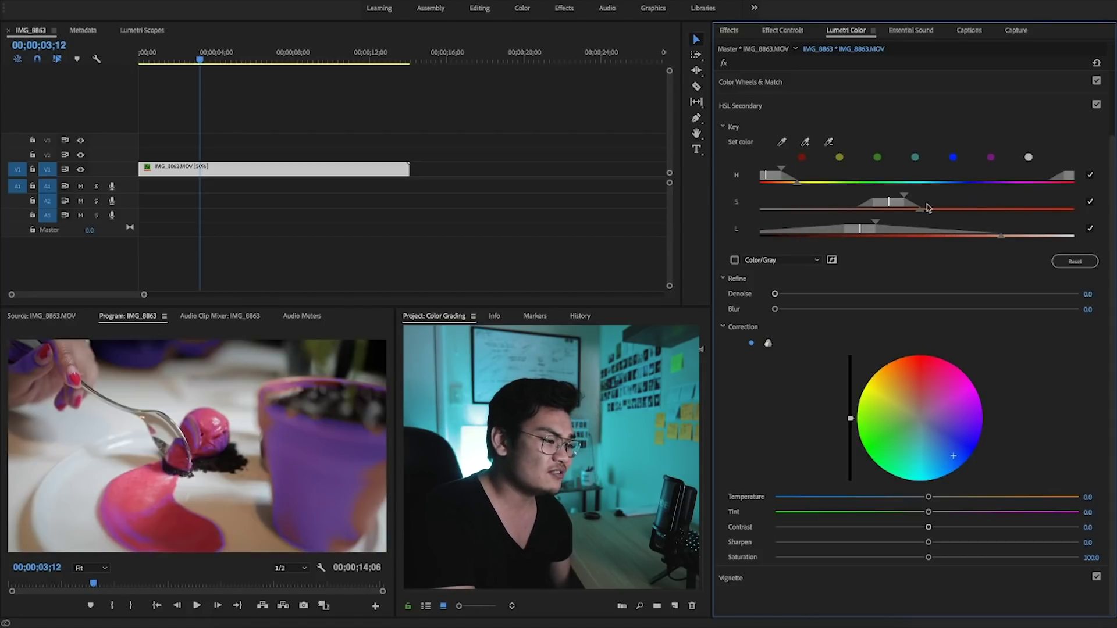
left_click_drag(920, 209, 1114, 210)
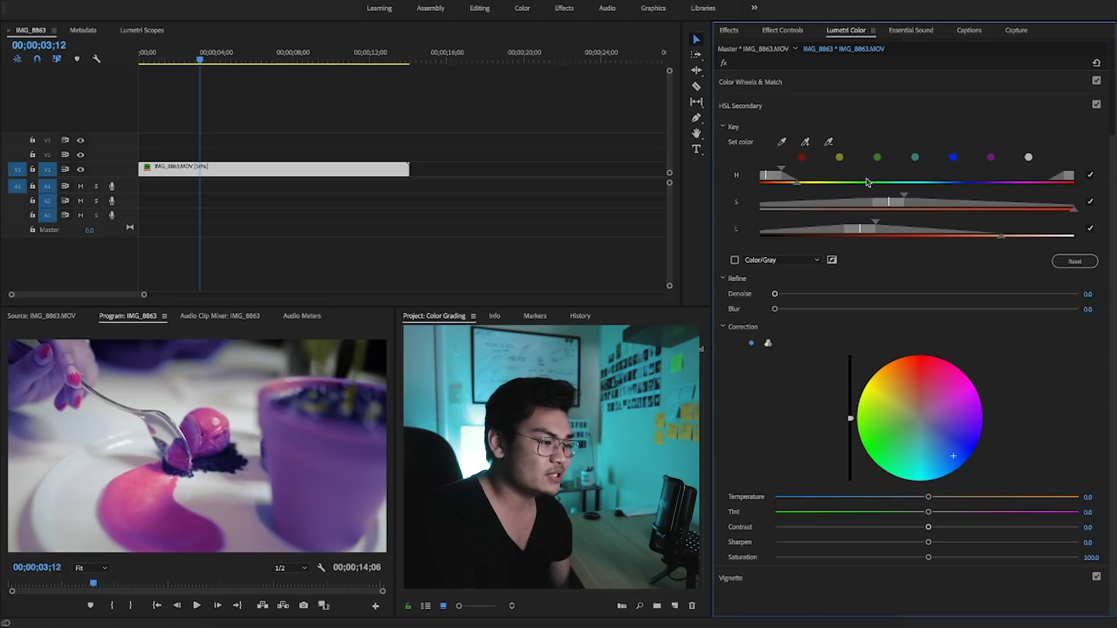
left_click_drag(798, 185, 903, 187)
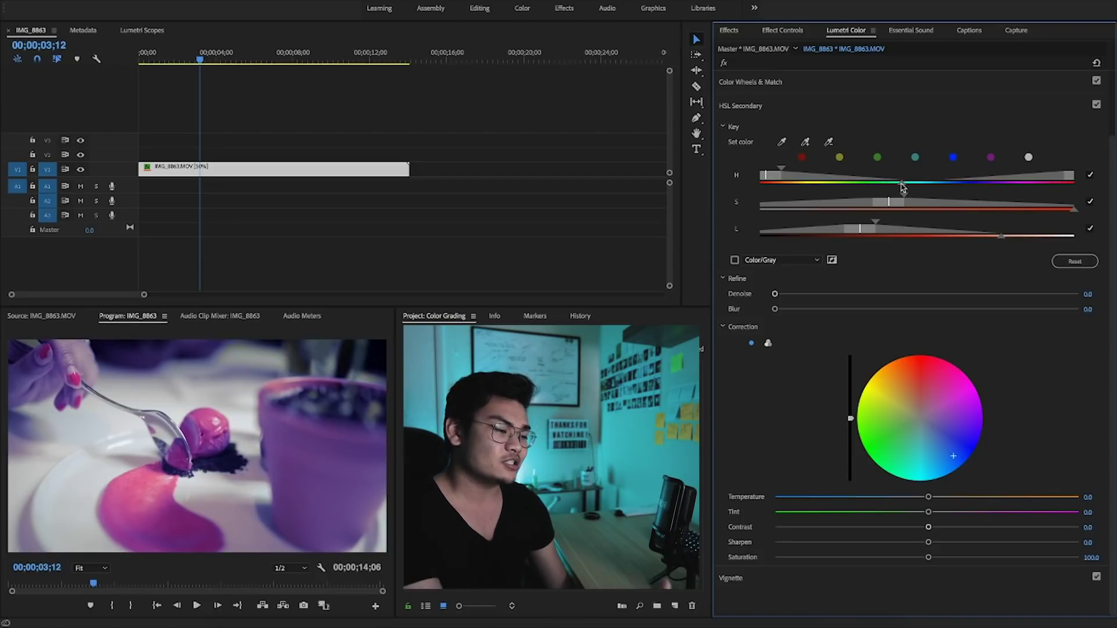
Reset the HSL key and set correction temperature to -4.4, tint to -2.1, contrast to 4.0, sharpen to 1.0 and saturation to 101.7.
left_click(1073, 259)
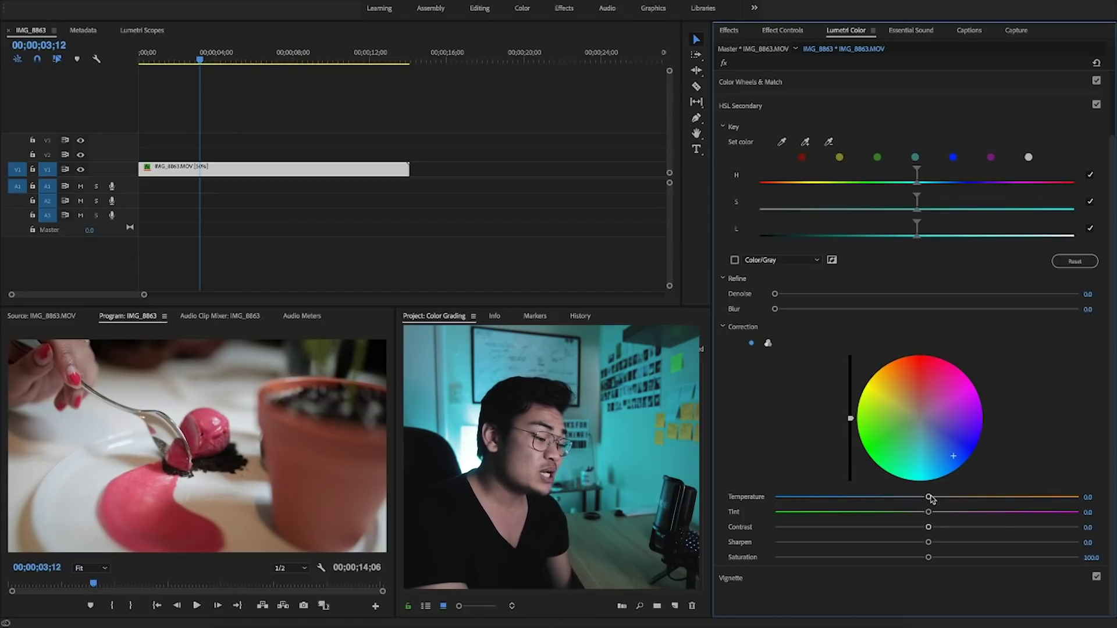
left_click_drag(929, 499, 930, 558)
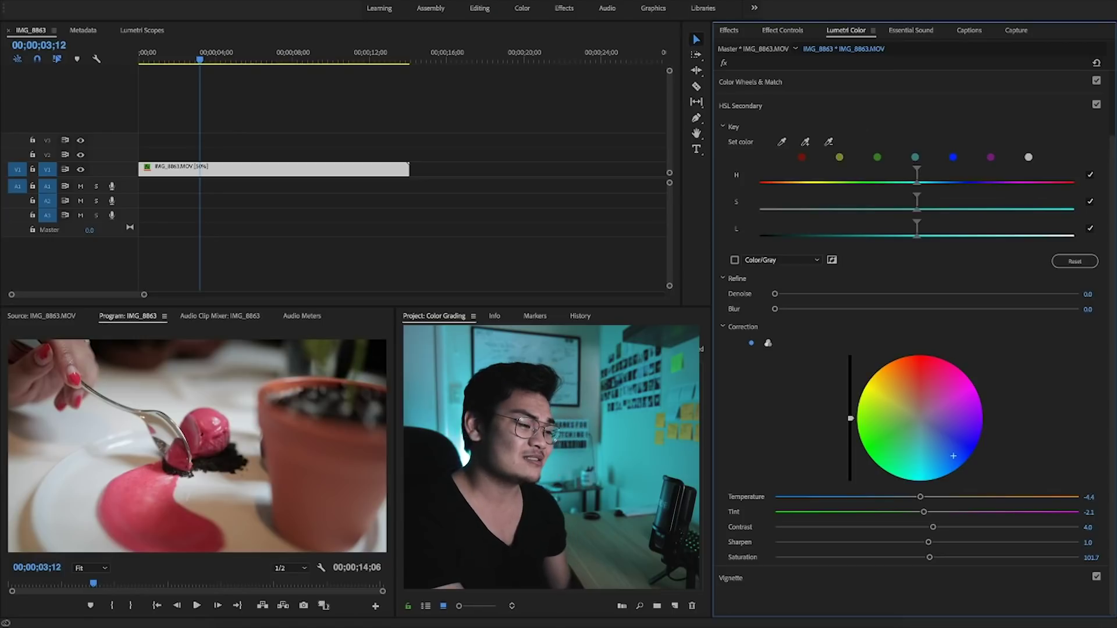
Open Vignette and set its amount to 0.8, feather to 0.0 and midpoint to 0.0.
left_click(826, 578)
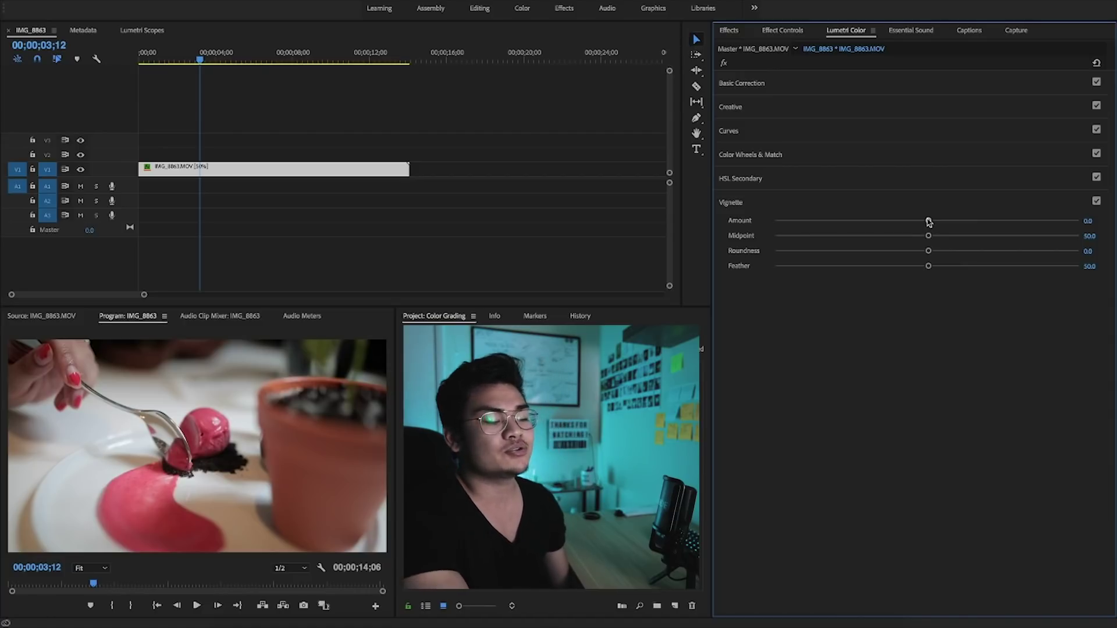
left_click_drag(928, 222, 969, 222)
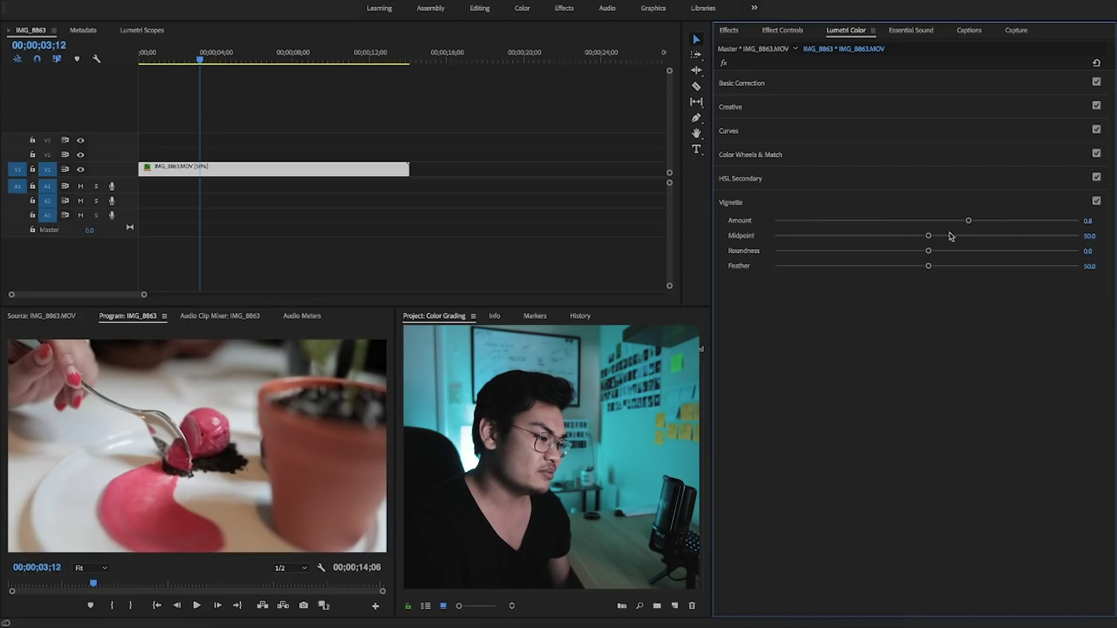
left_click_drag(928, 267, 742, 255)
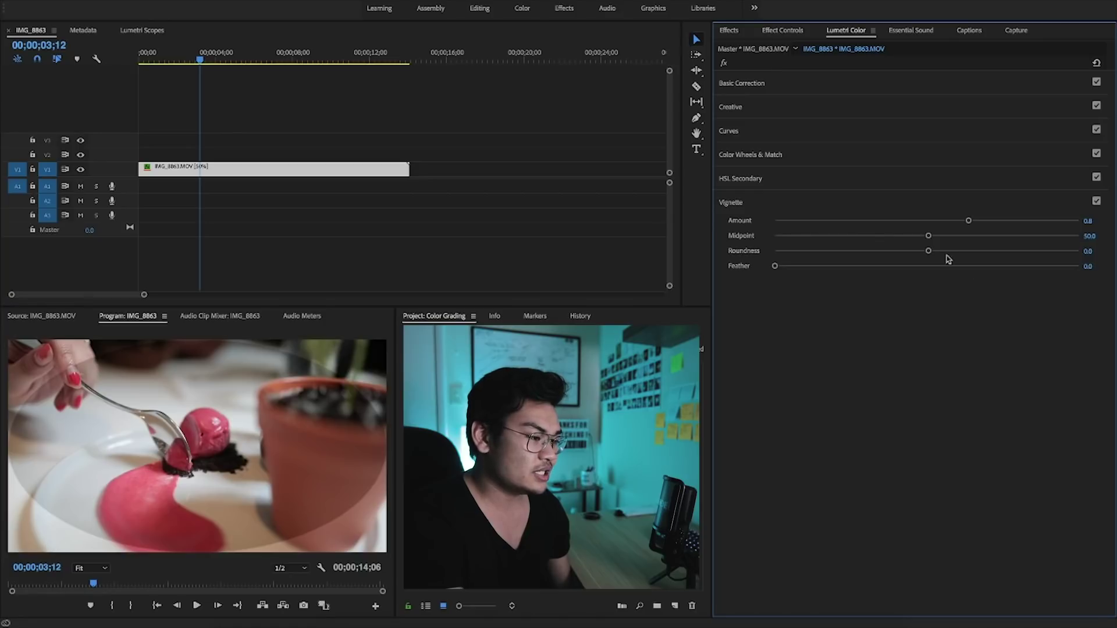
left_click_drag(929, 235, 705, 204)
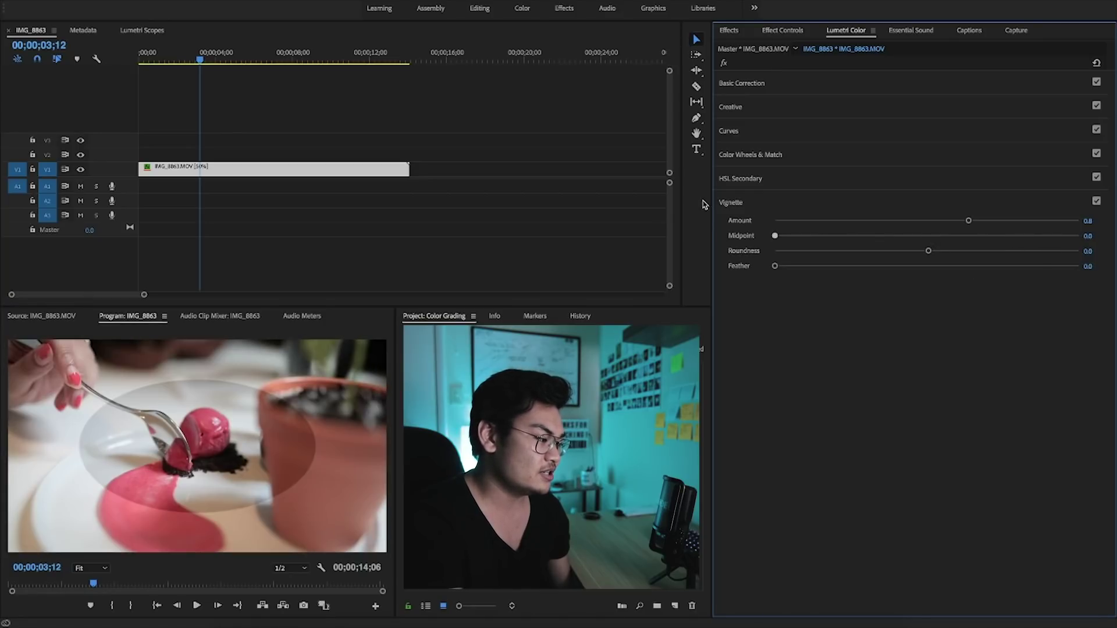
Try other vignette midpoint and roundness values, and reset all vignette settings to their defaults.
left_click_drag(775, 236, 890, 253)
double_click(914, 251)
double_click(911, 236)
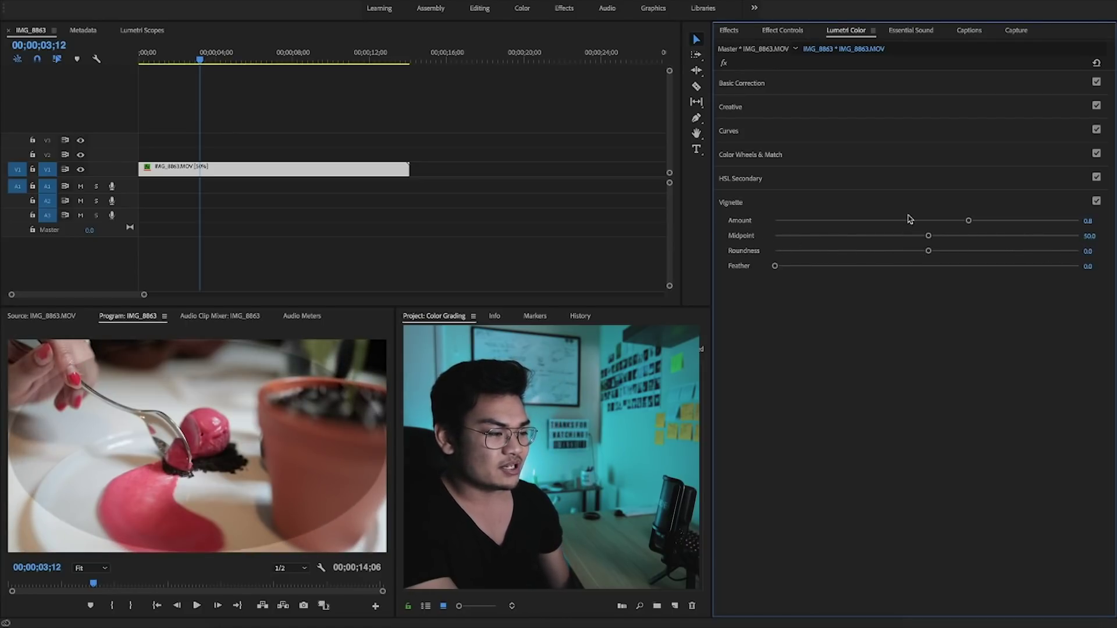
double_click(908, 225)
left_click(914, 266)
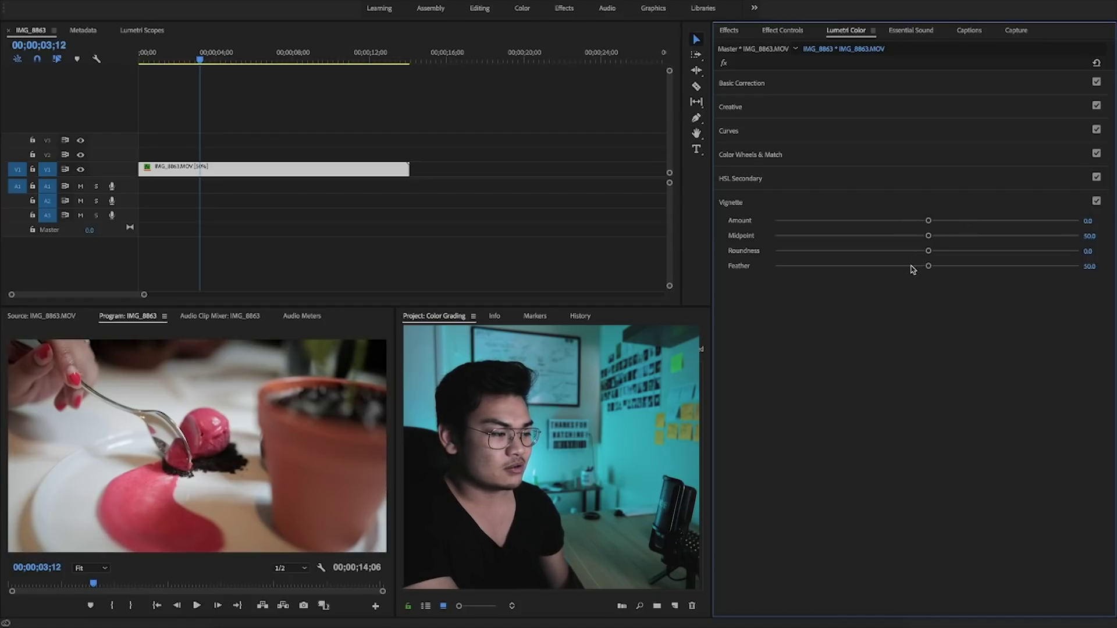
In Basic Correction, set exposure to 2.1, highlights to -40.0, shadows to 39.2, whites to -24.7 and blacks to 21.2.
left_click(819, 87)
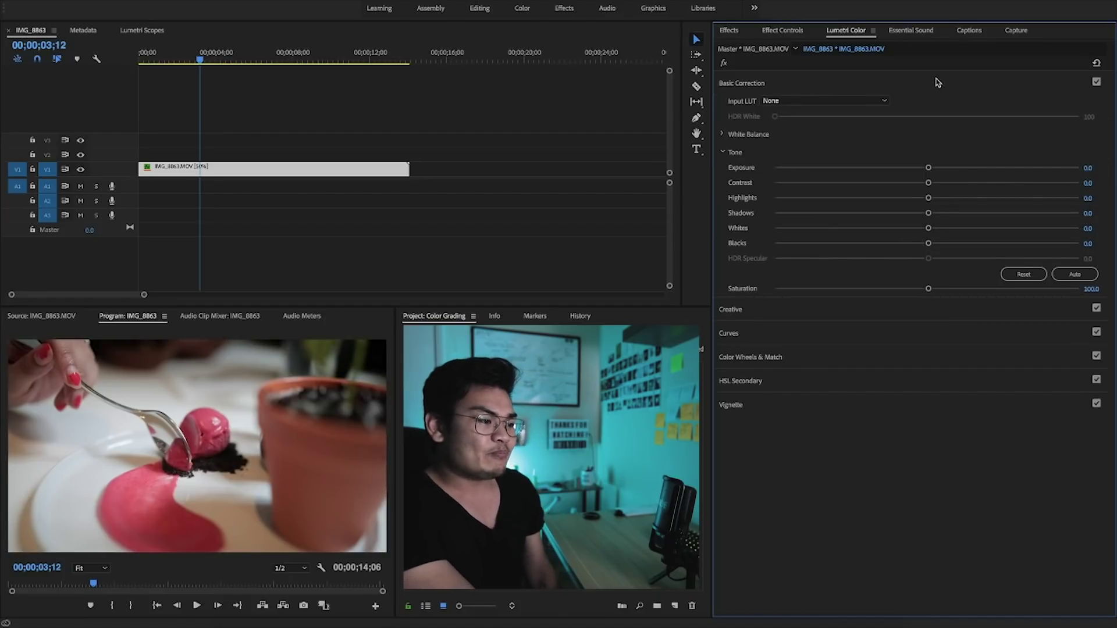
left_click_drag(928, 169, 991, 168)
left_click_drag(928, 197, 867, 198)
left_click_drag(929, 214, 987, 213)
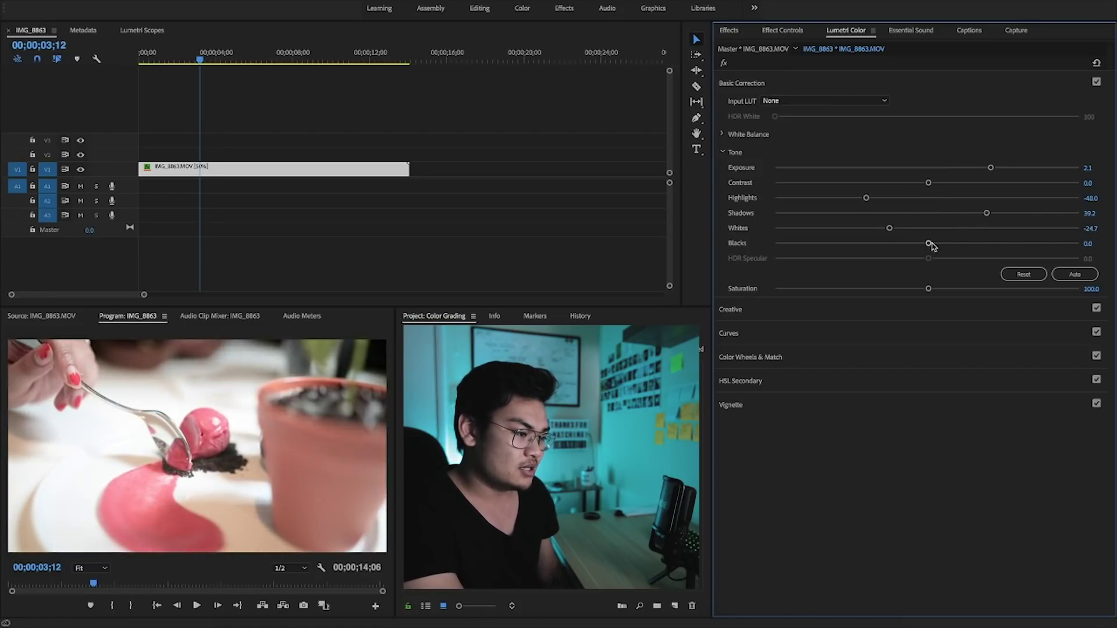
Expand Creative and switch Basic Correction off and on to compare the image with and without it.
left_click(850, 85)
left_click(817, 111)
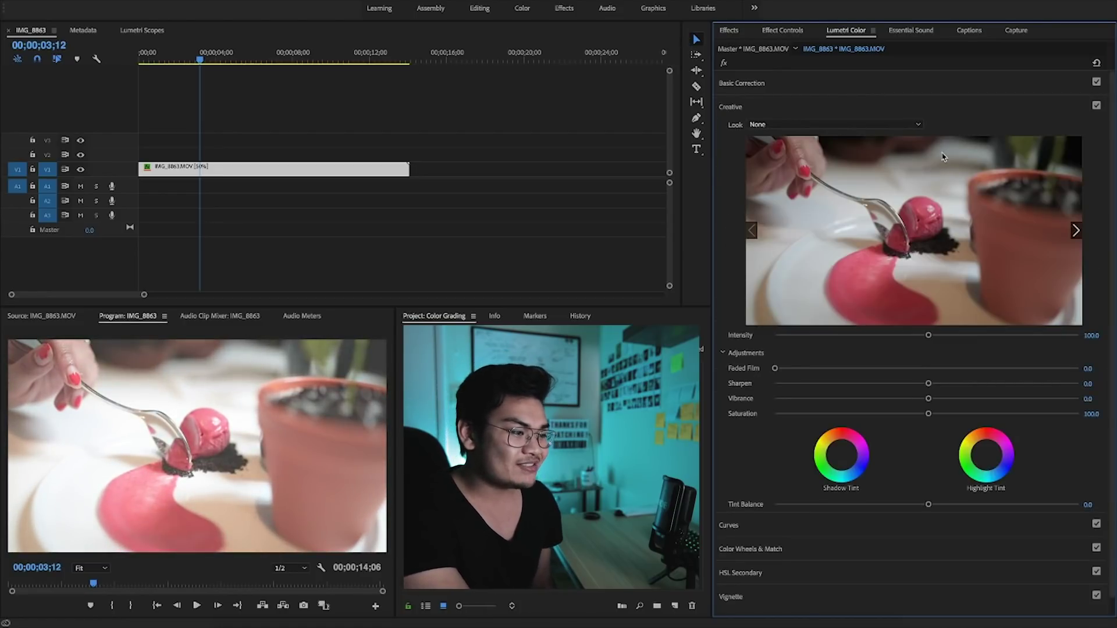
left_click(1097, 82)
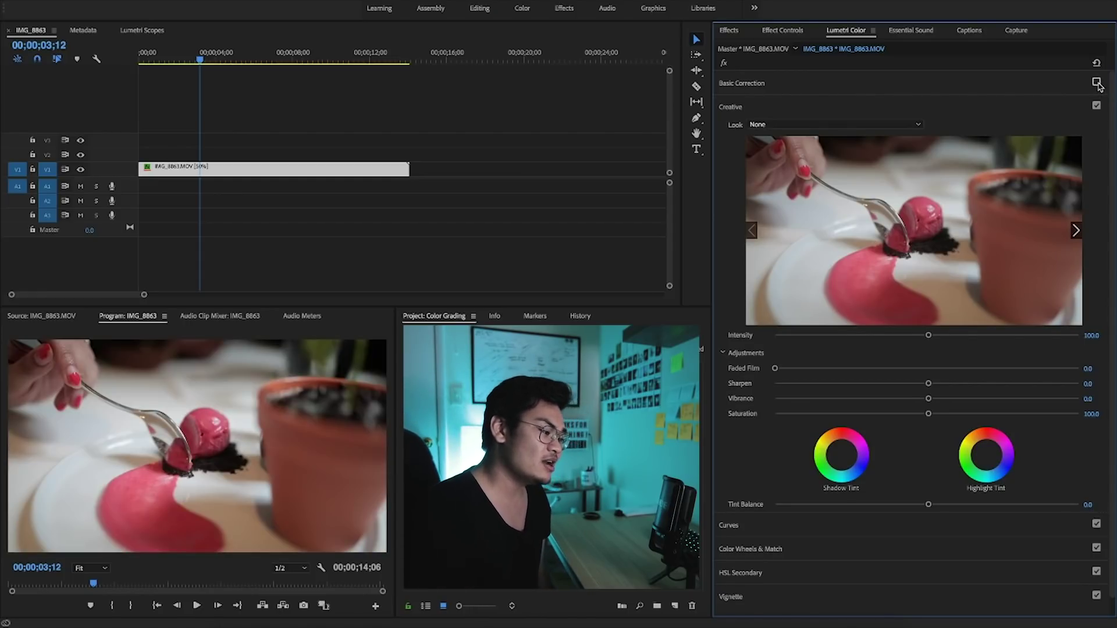
left_click(1096, 83)
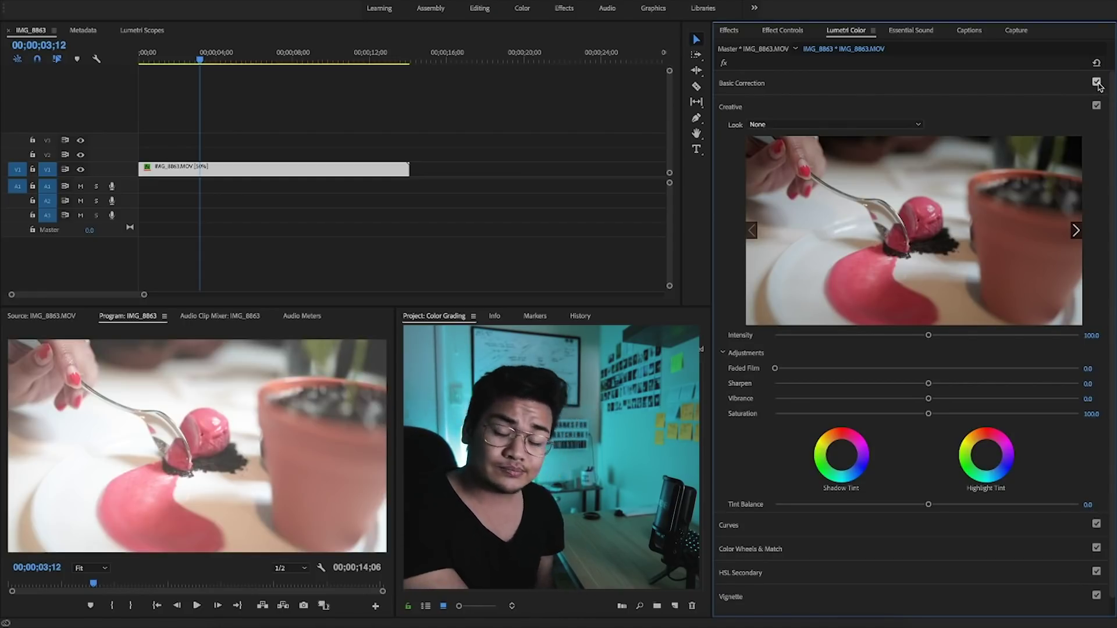
Reset the Basic Correction tone and set highlights to -27.0, shadows to -7.8, whites to -18.9 and blacks to 15.5.
left_click(997, 88)
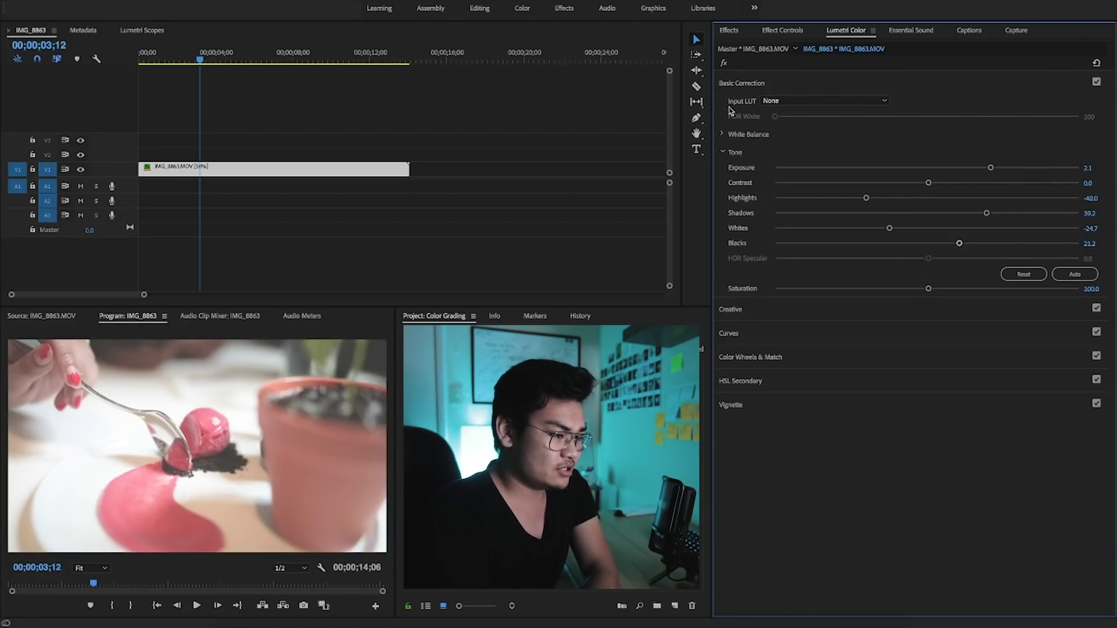
left_click(1010, 276)
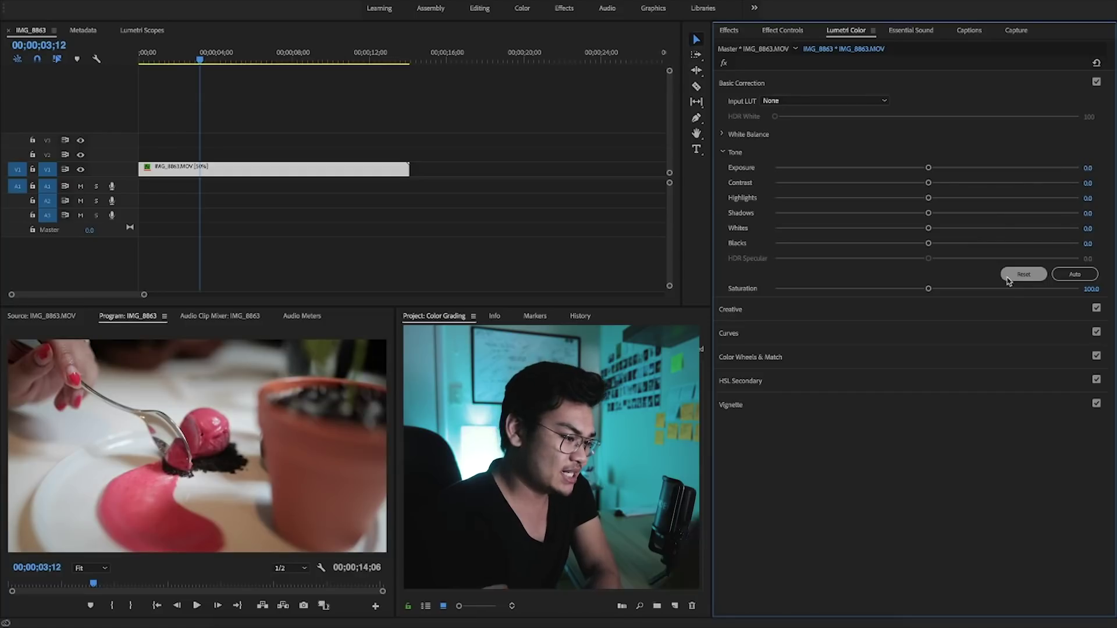
left_click_drag(930, 201, 895, 216)
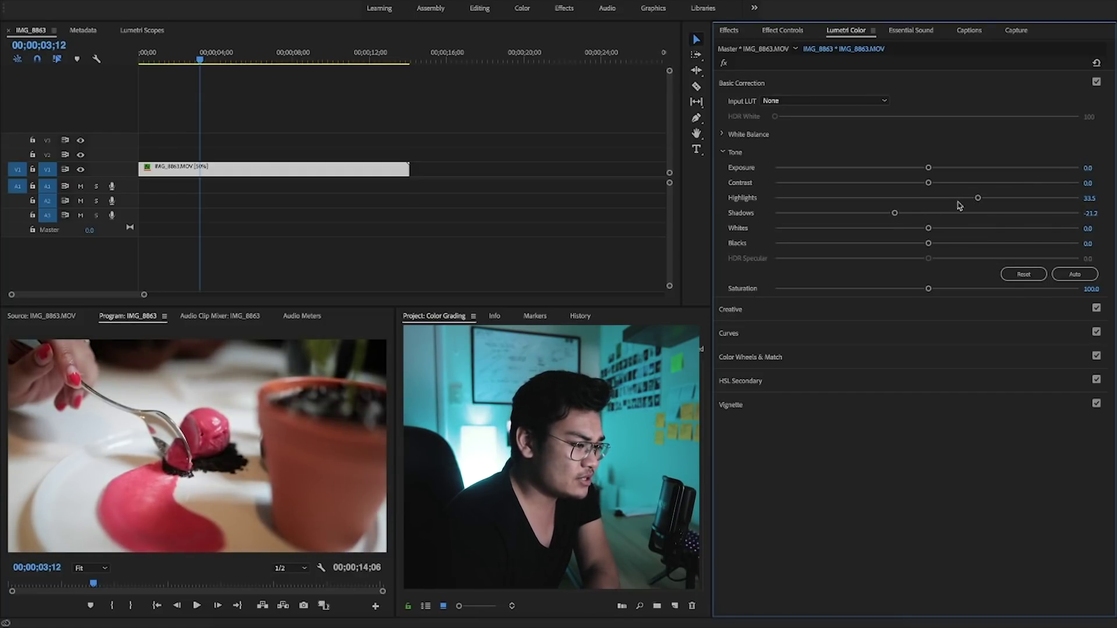
left_click_drag(978, 198, 900, 198)
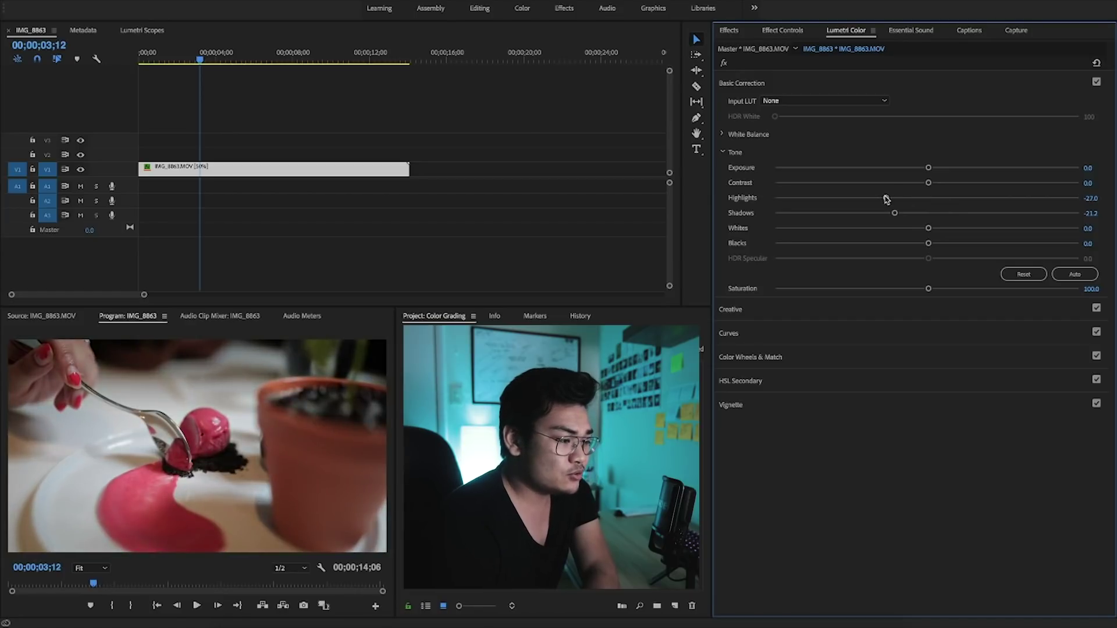
left_click_drag(930, 229, 950, 247)
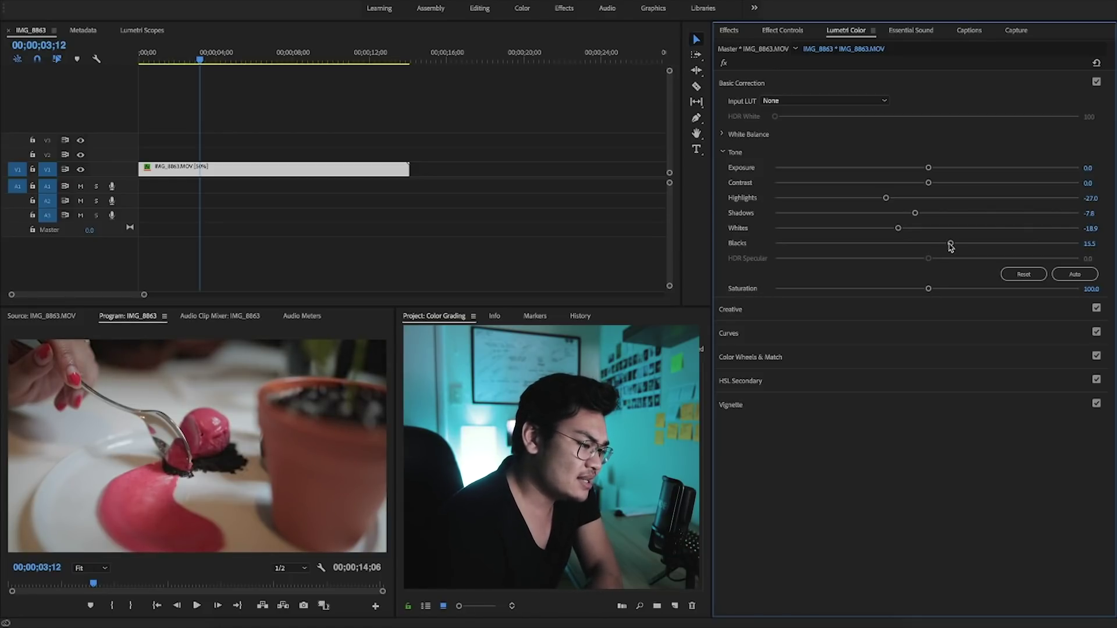
Apply the Kodak Killer_4 creative look to the clip and set its intensity to 28.7.
left_click(861, 313)
left_click(914, 127)
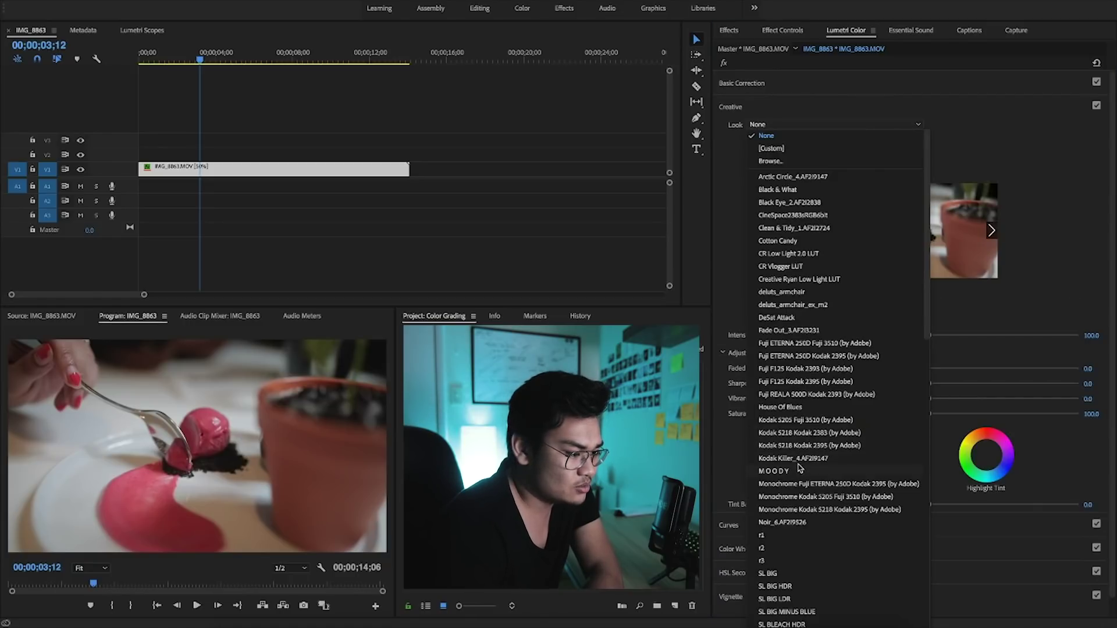
left_click(798, 459)
left_click_drag(929, 337, 819, 348)
Set Creative sharpen to 21.2, vibrance to -15.1 and saturation to 118.2, tinting shadows slightly blue and highlights slightly red.
left_click_drag(928, 384, 960, 388)
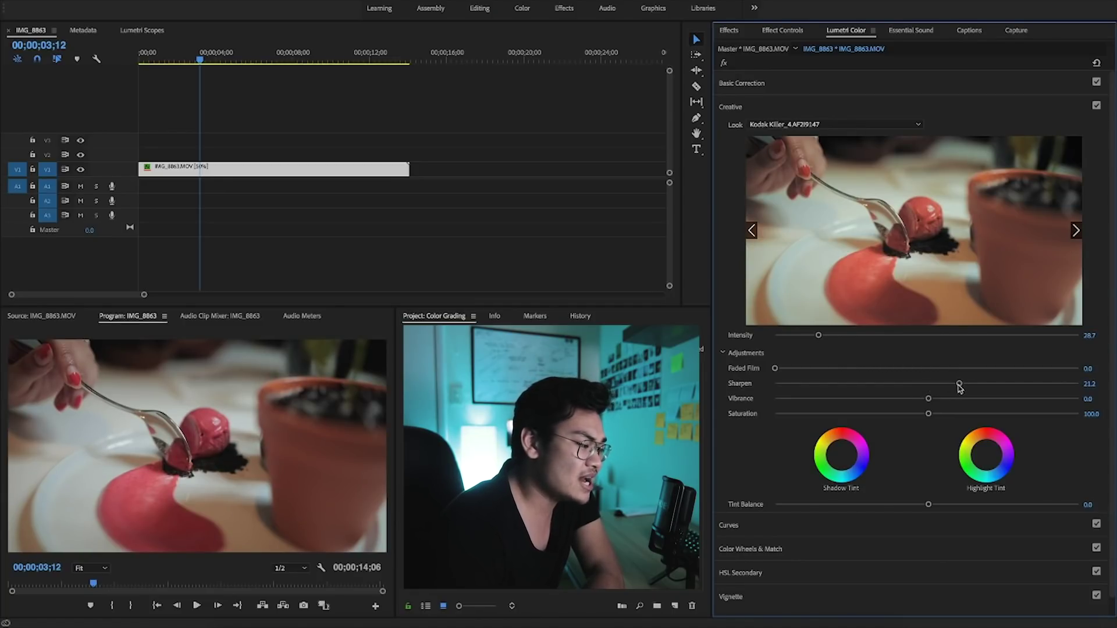
left_click_drag(928, 399, 956, 420)
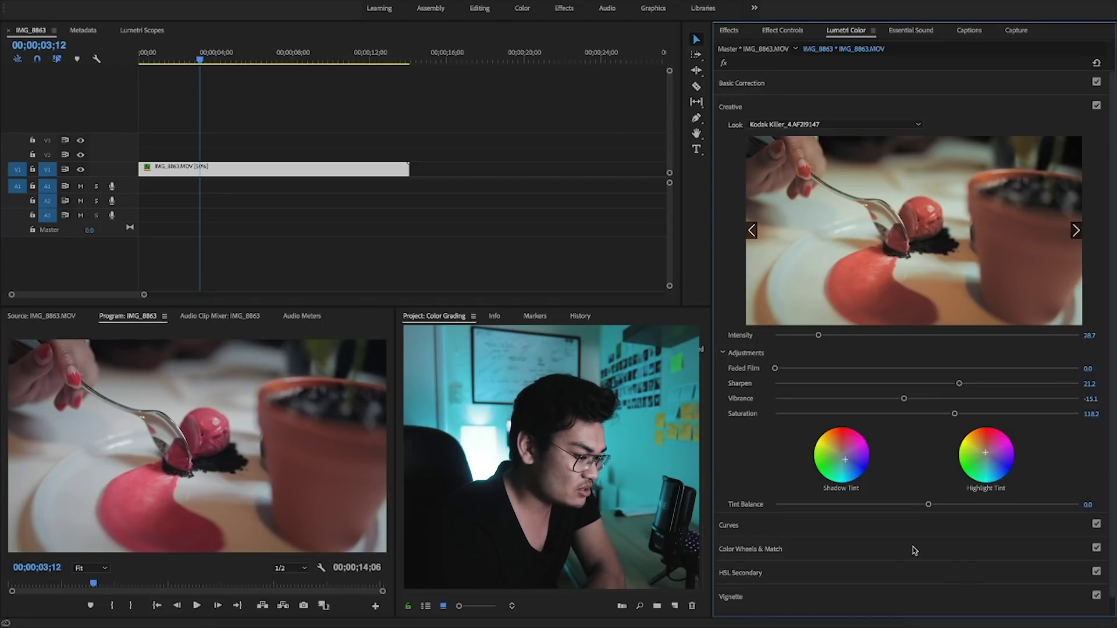
Shape the white RGB curve into a soft S, lowering the highlight end and slightly lifting the black point.
left_click(893, 527)
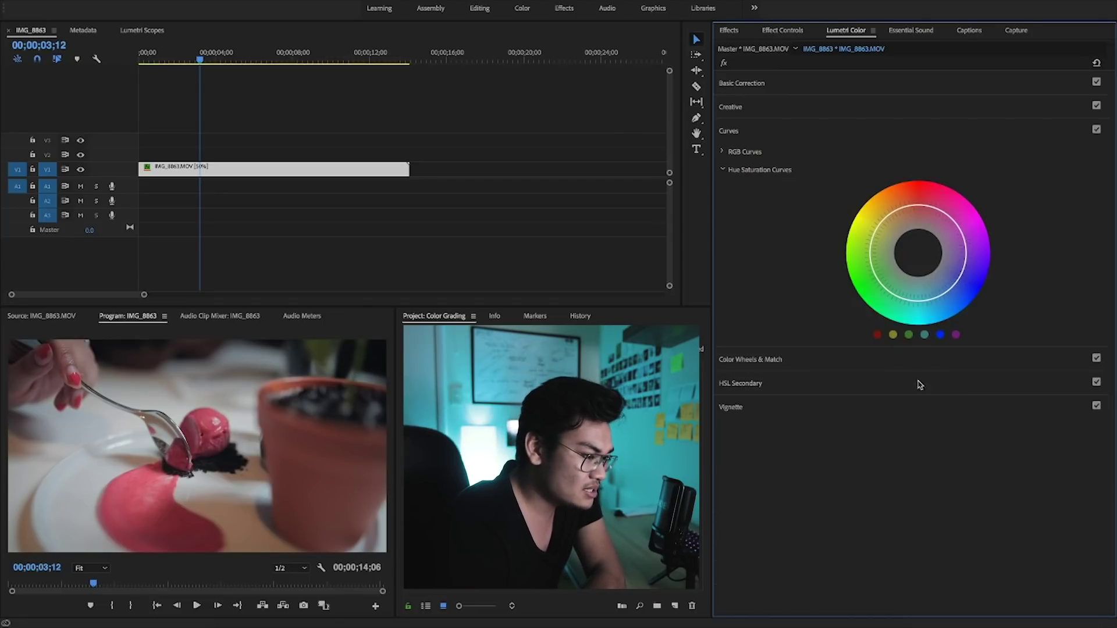
left_click(724, 152)
left_click_drag(989, 204, 971, 223)
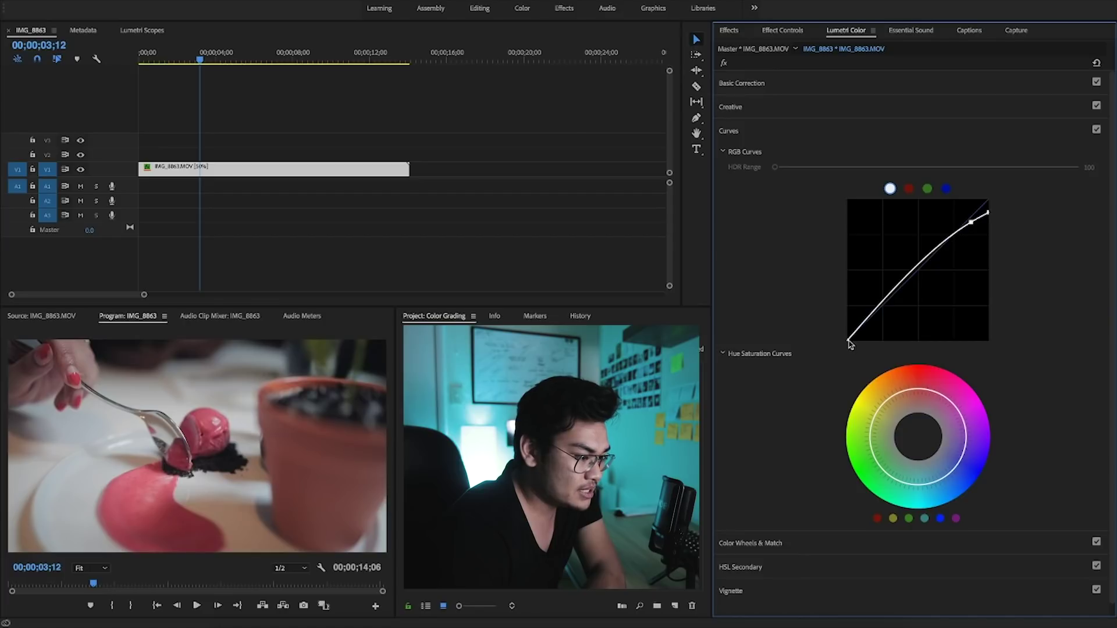
mouse_move(849, 345)
left_mouse_down()
mouse_move(850, 327)
mouse_move(859, 330)
left_mouse_up()
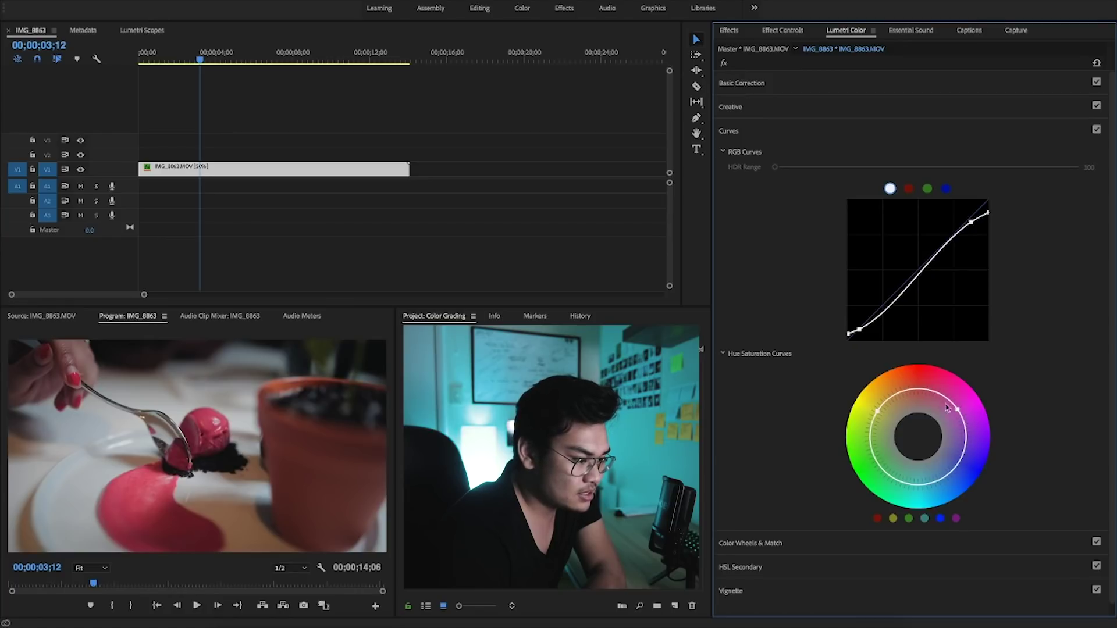
Raise the reds on the hue saturation curve and pull the neighbouring orange and magenta hues slightly inward.
left_click_drag(924, 394, 924, 394)
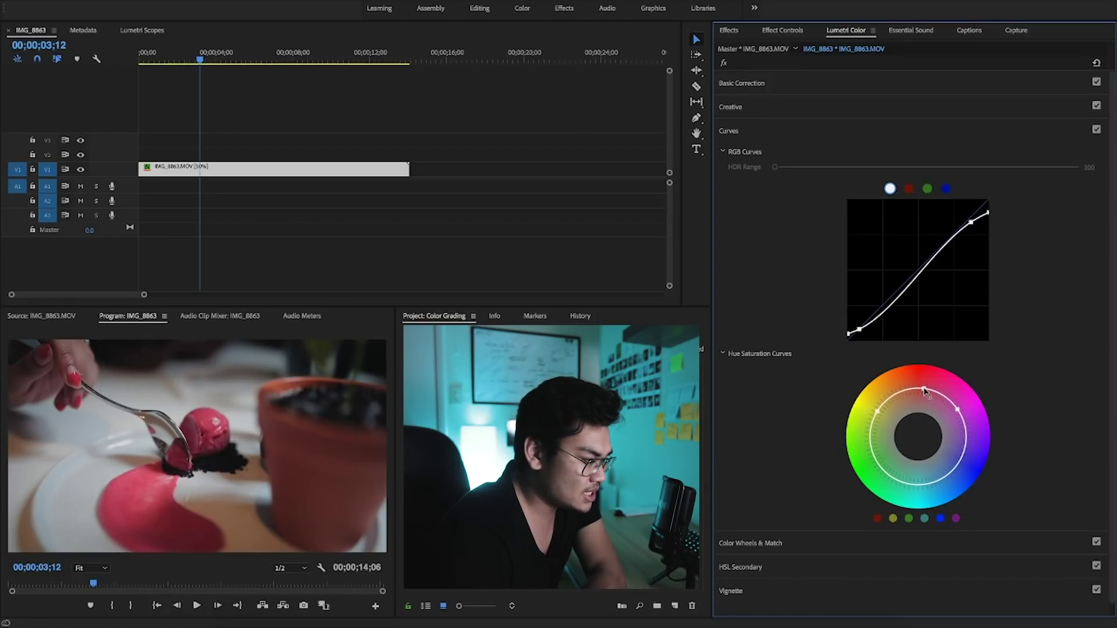
left_click(909, 386)
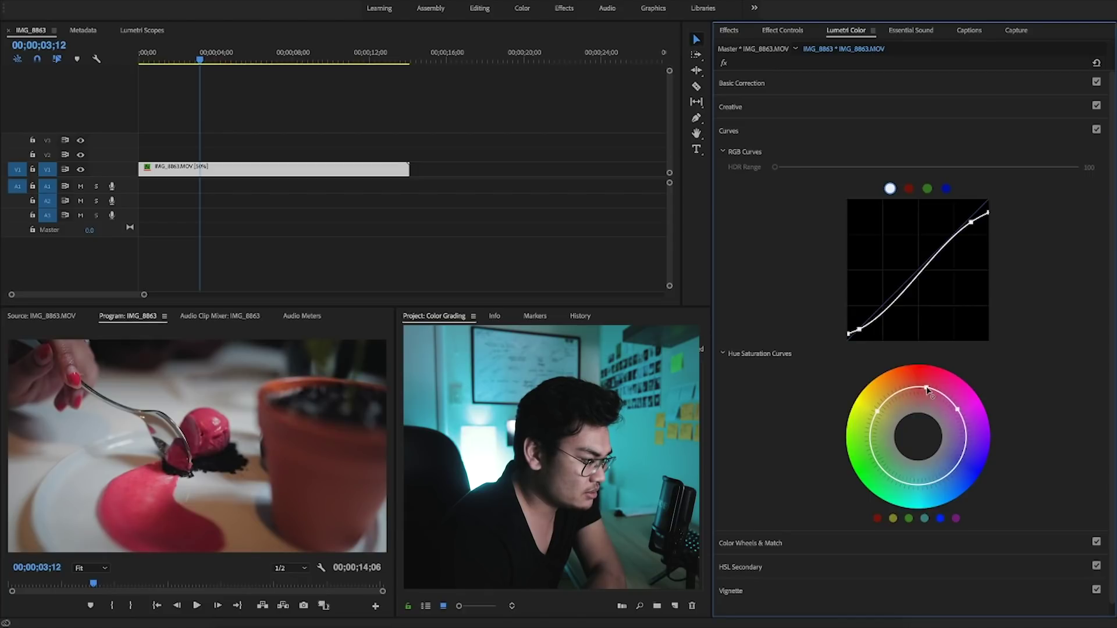
mouse_move(938, 394)
left_mouse_down()
mouse_move(932, 402)
mouse_move(913, 384)
mouse_move(894, 401)
mouse_move(899, 410)
mouse_move(926, 388)
mouse_move(916, 387)
left_mouse_up()
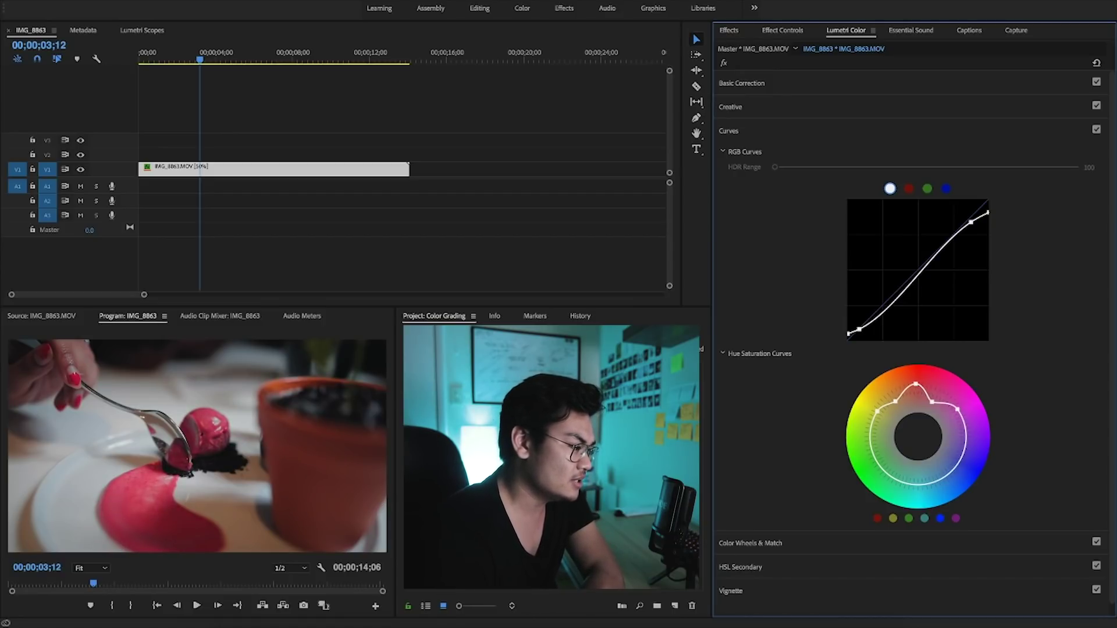
Set the HSL Secondary key to the green preset range and extend it to cover yellow.
left_click(756, 568)
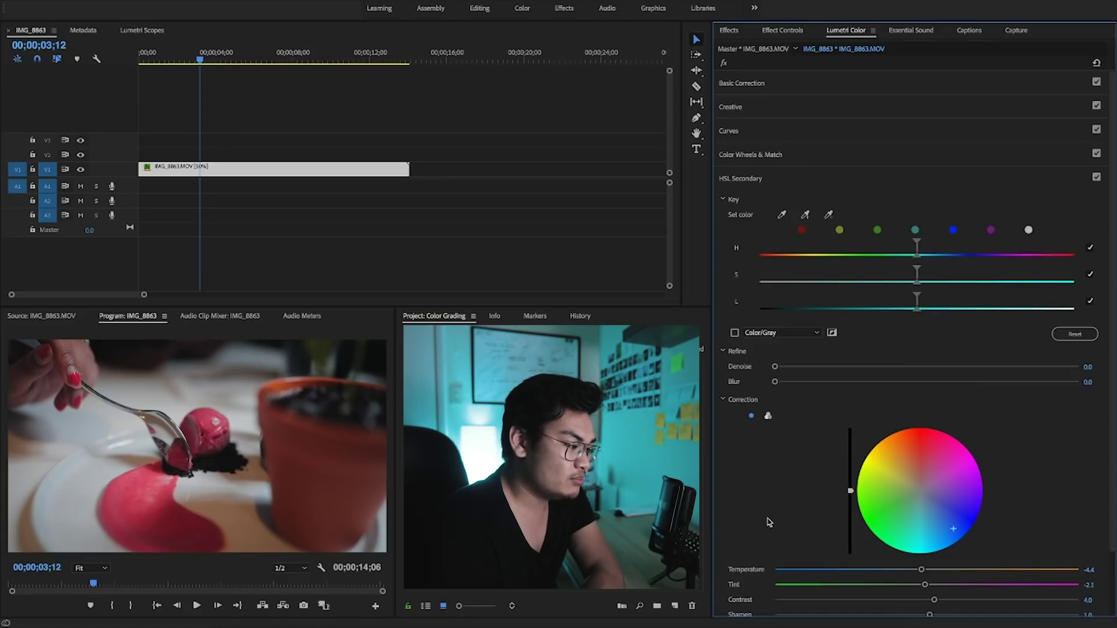
left_click(877, 230)
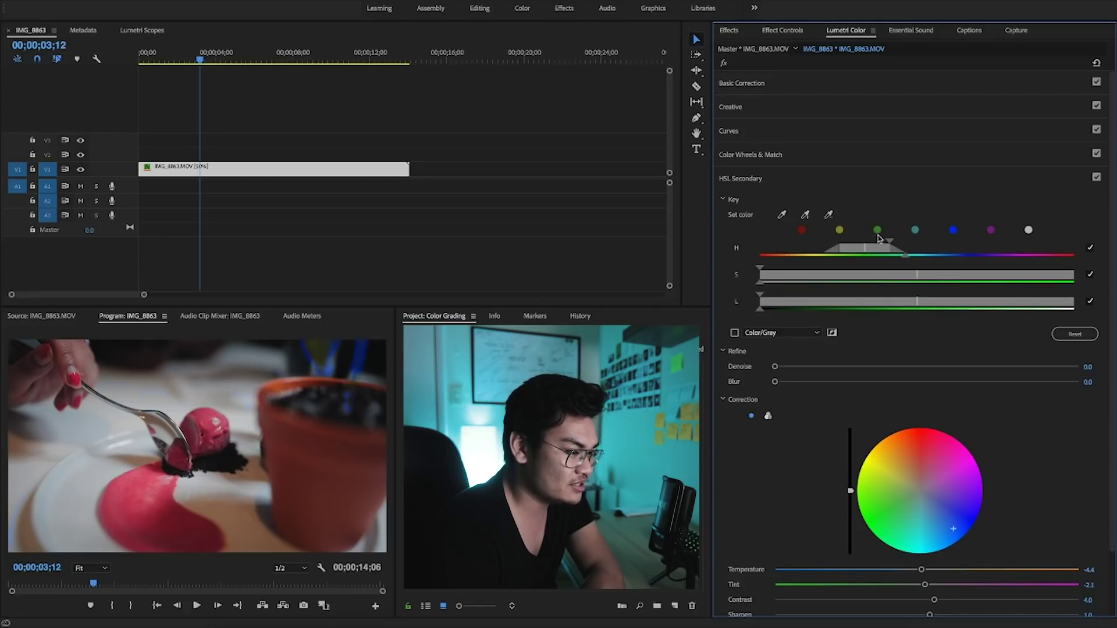
left_click(840, 230)
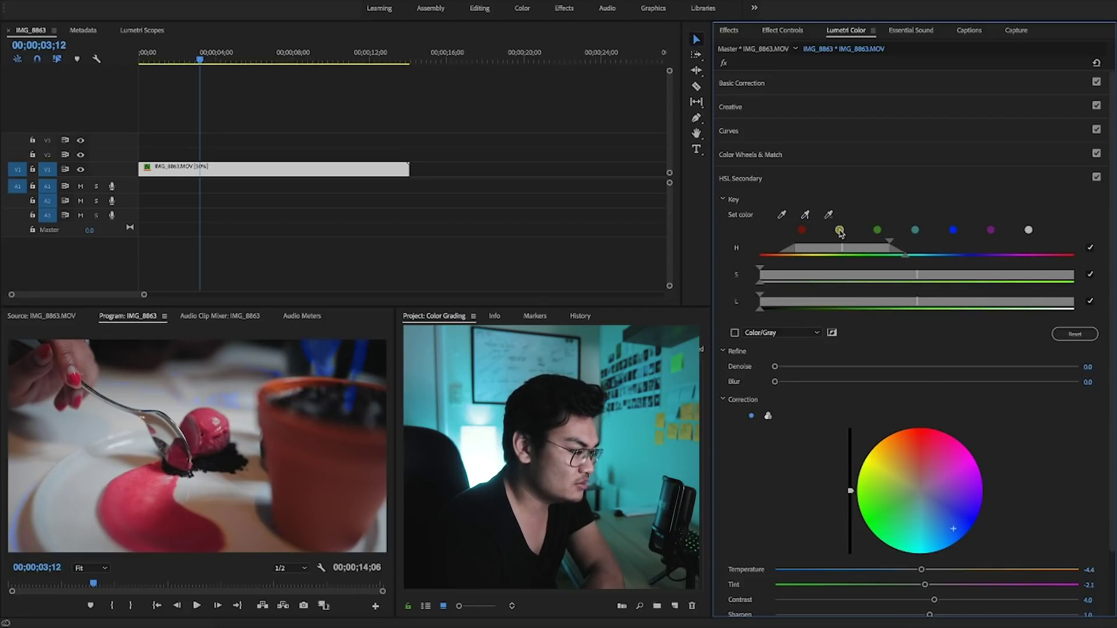
Correct the keyed colours with a slight yellow-green wheel shift, temperature 8.2, tint 31.5 and wheel brightness near its midpoint.
mouse_move(921, 506)
left_mouse_down()
mouse_move(913, 474)
mouse_move(909, 495)
left_mouse_up()
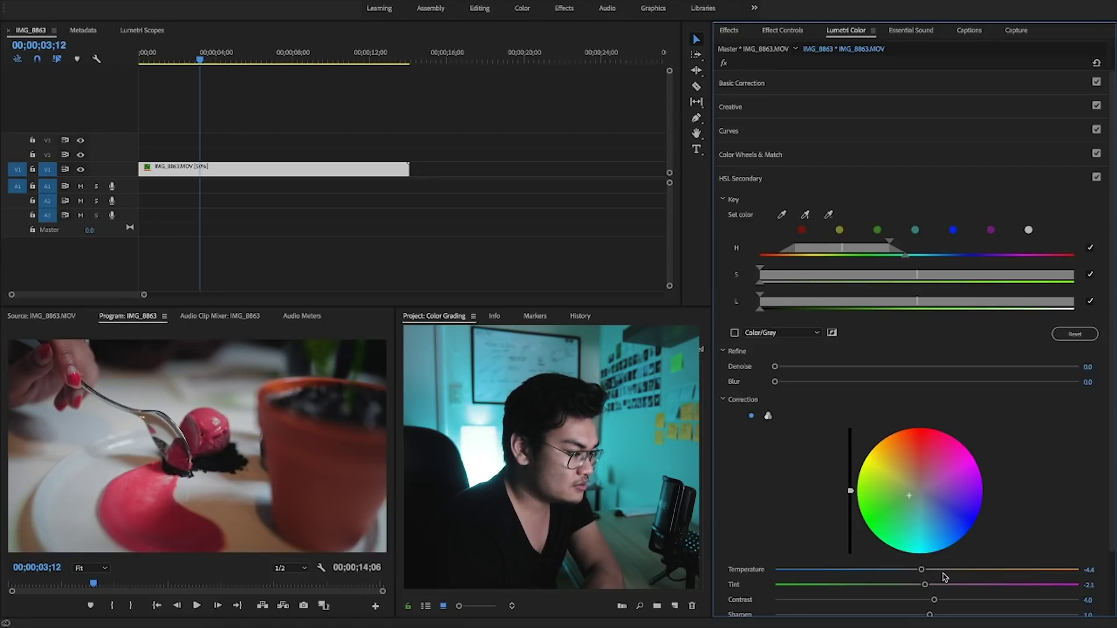
left_click_drag(921, 571, 1032, 586)
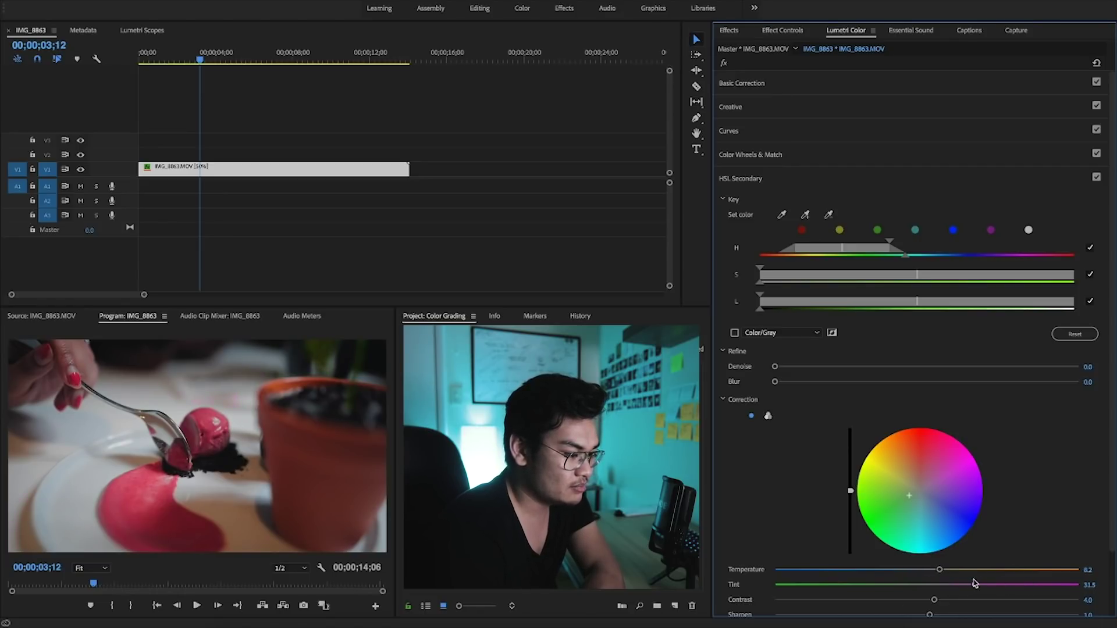
scroll(959, 563, "down", 2)
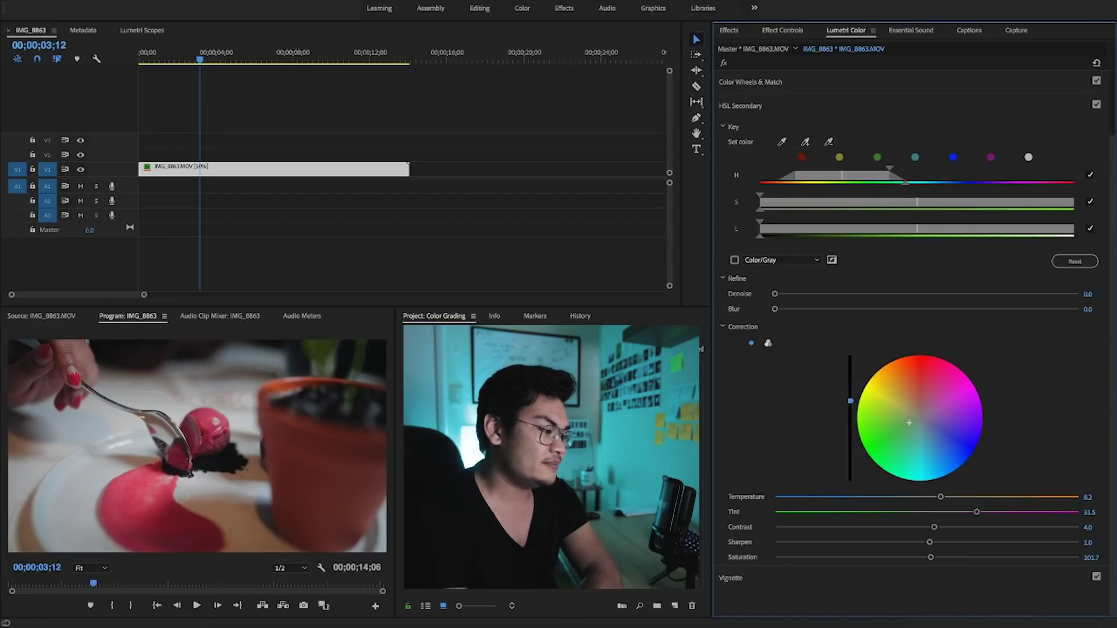
left_click_drag(851, 401, 851, 420)
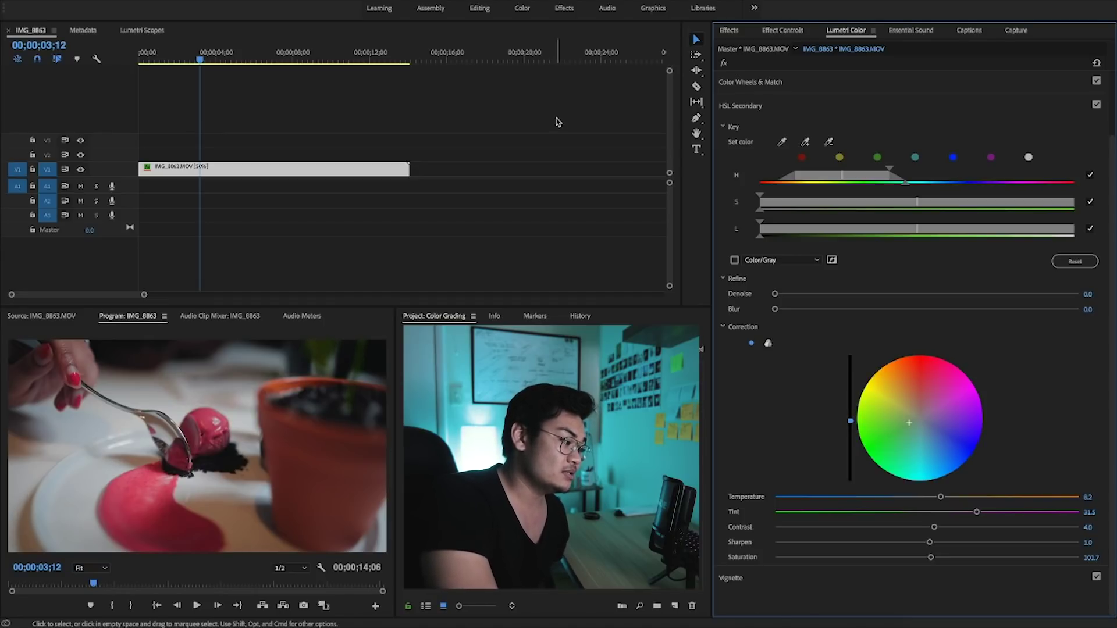
Expand the Color Wheels & Match section.
left_click(836, 85)
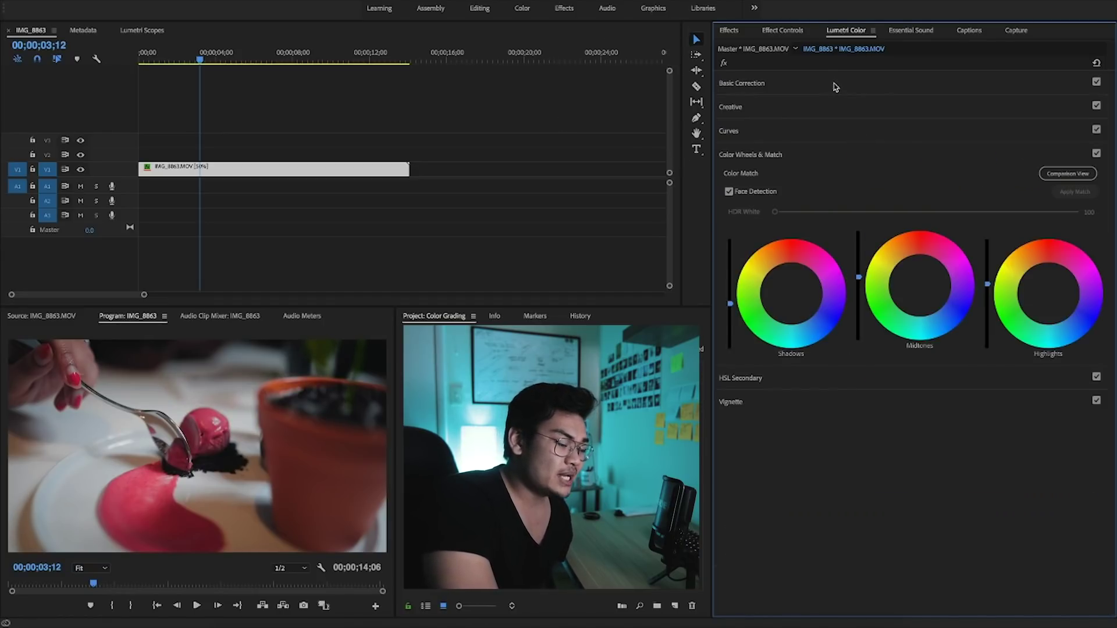